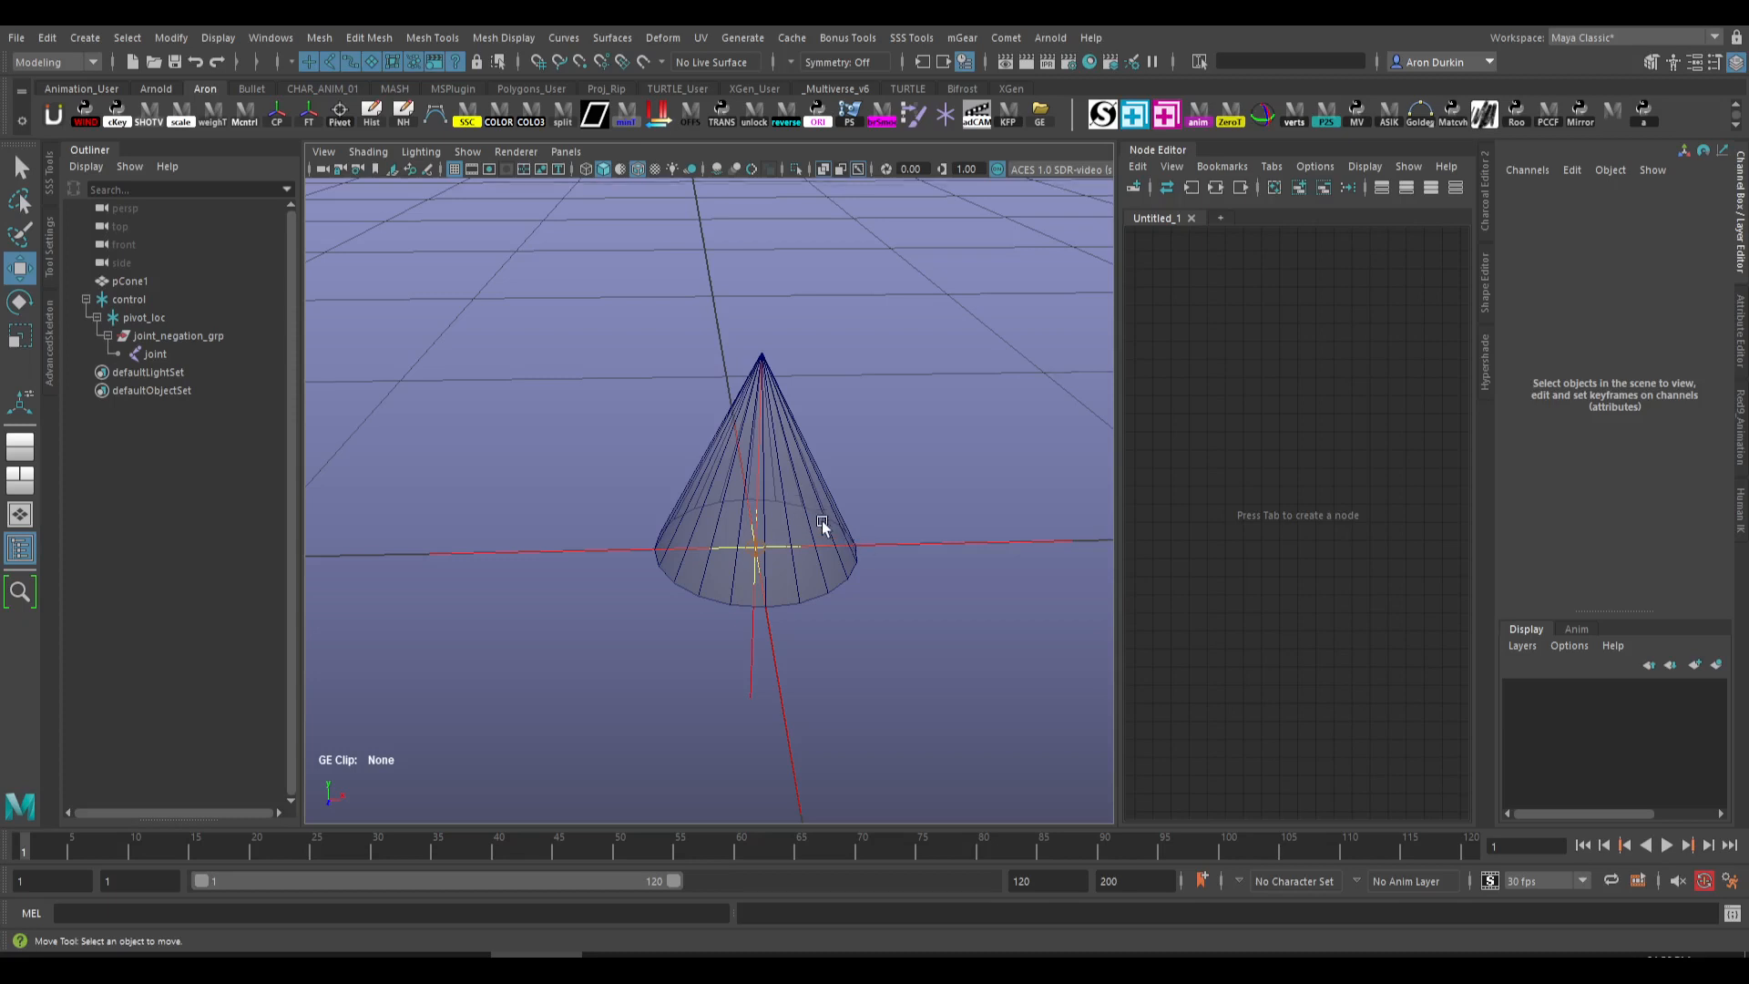
- Test the joint's influence on the cone by moving it freely, and undo the move
{"action": "left_click_drag", "start_coordinate": [822, 521], "coordinate": [1047, 449], "text": "alt"}
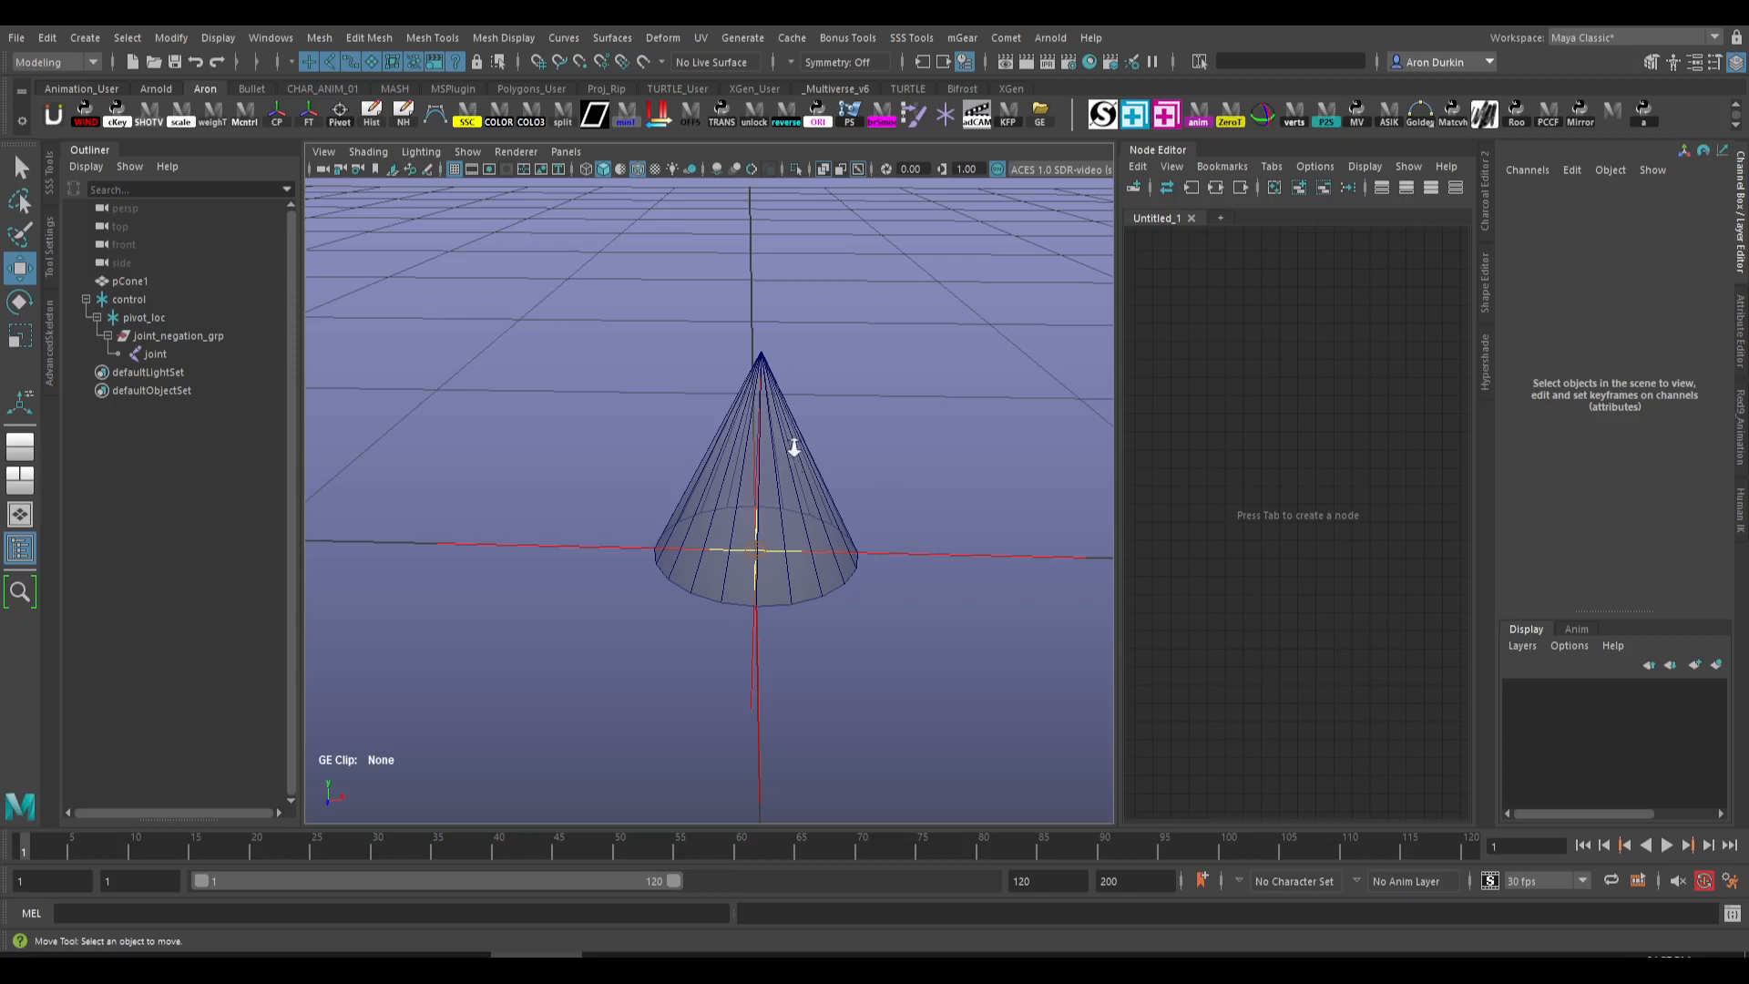
{"action": "scroll", "coordinate": [801, 441], "scroll_direction": "up", "scroll_amount": 2}
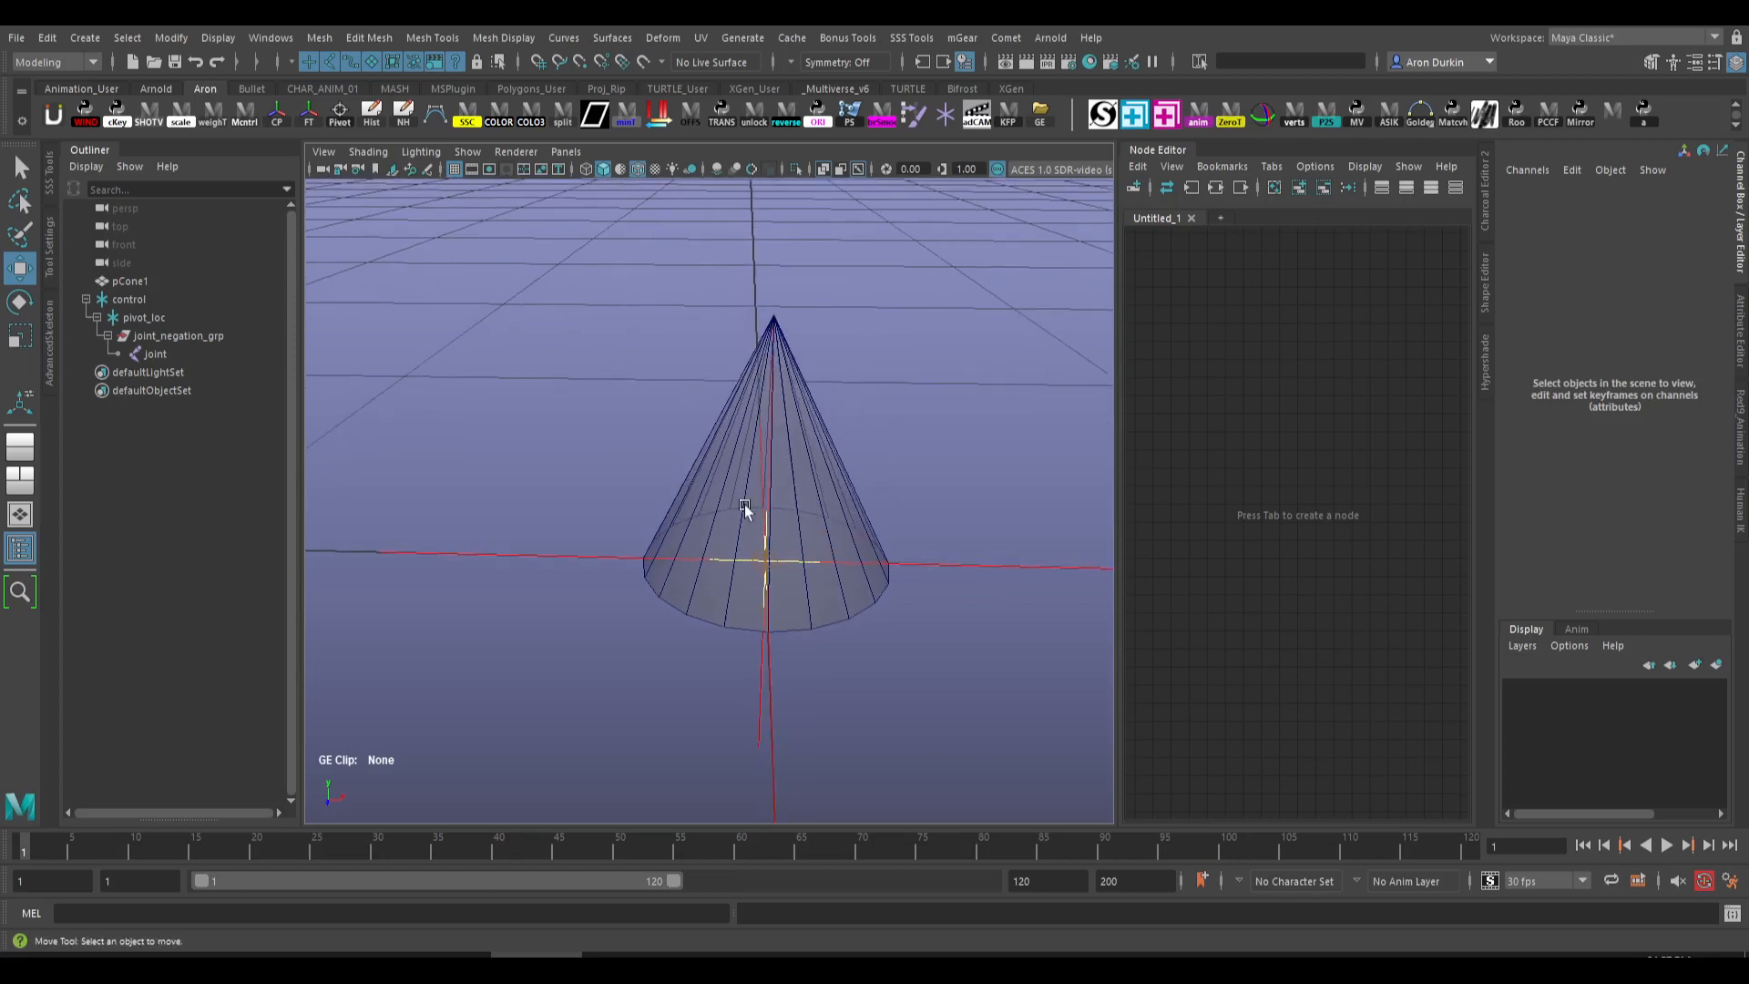
{"action": "left_click", "coordinate": [223, 357]}
{"action": "left_click_drag", "start_coordinate": [765, 561], "coordinate": [637, 536]}
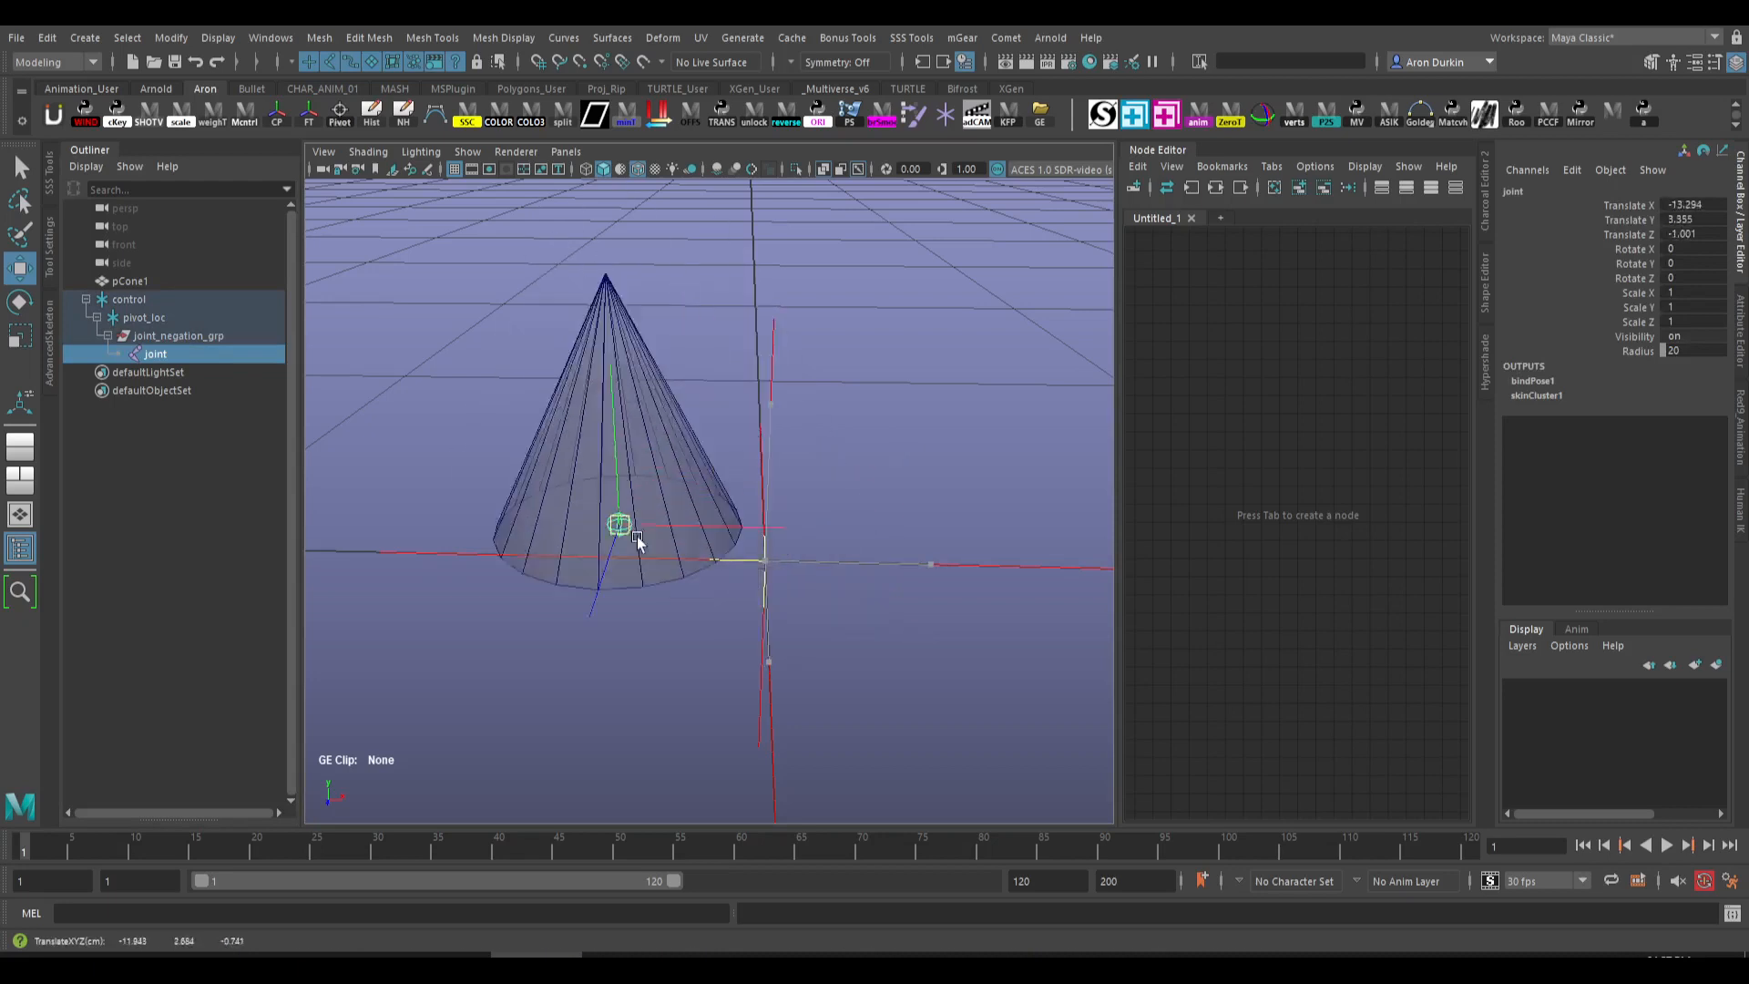
{"action": "key", "text": "ctrl+z"}
- Hide the joint under joint_negation_grp
{"action": "left_click", "coordinate": [204, 283]}
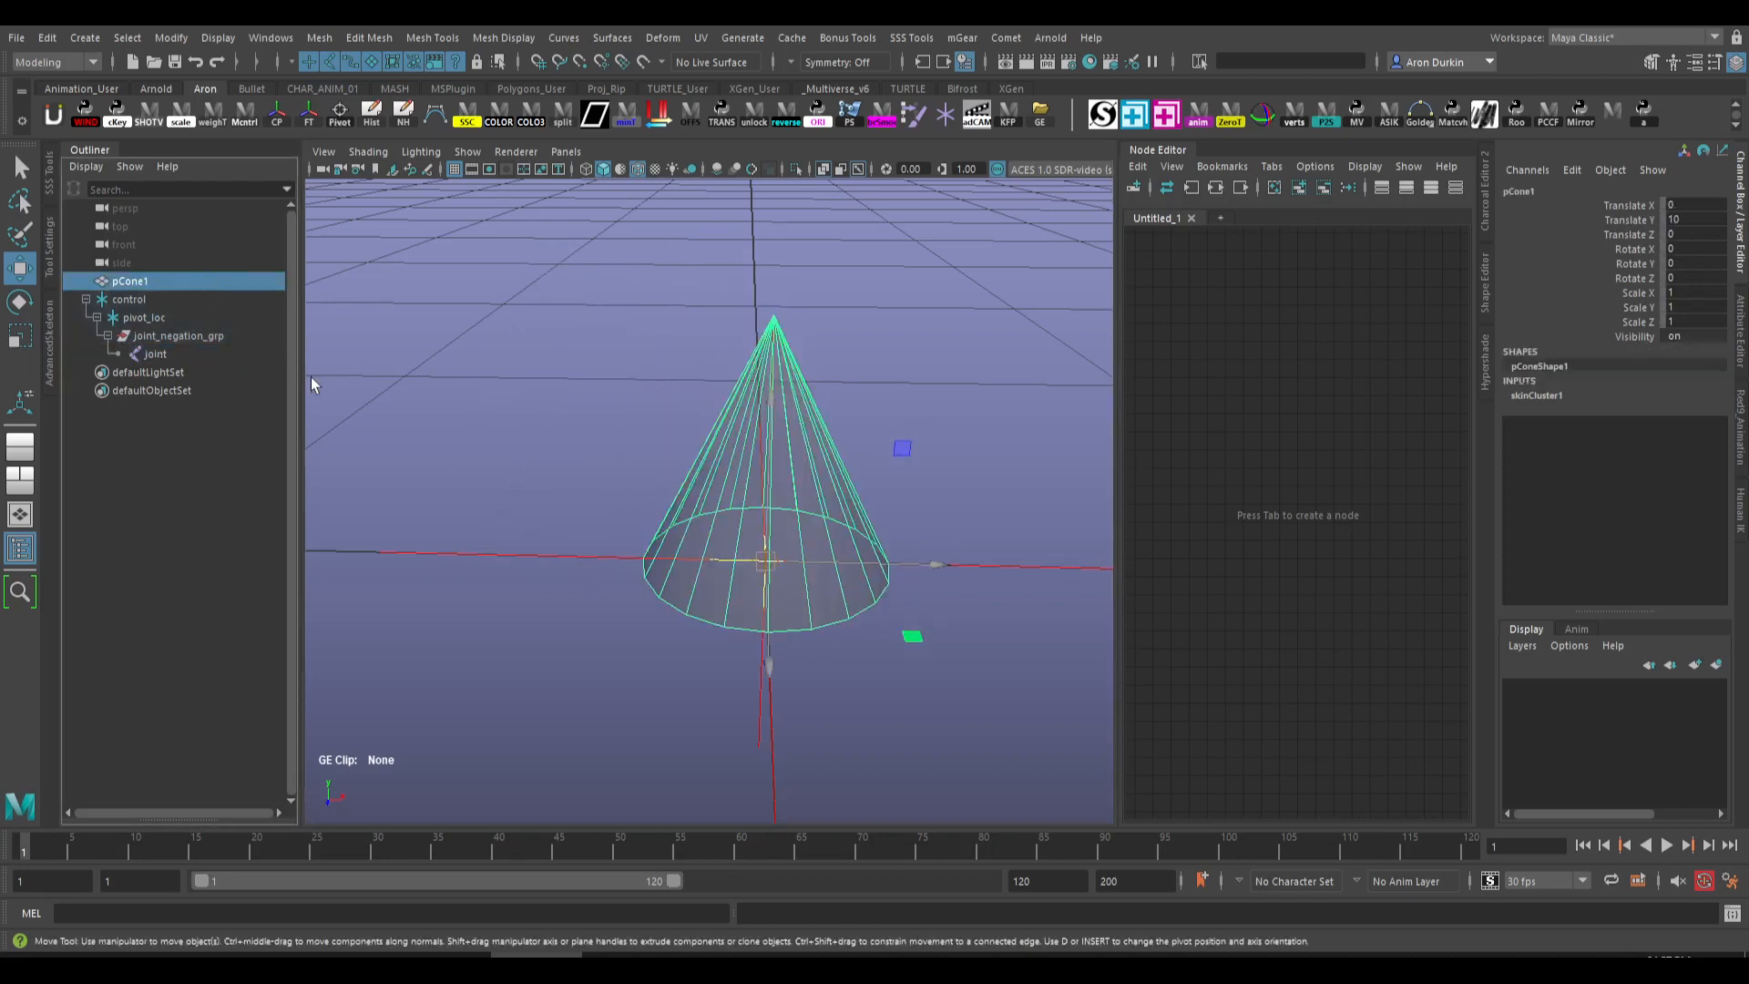
{"action": "left_click", "coordinate": [253, 359]}
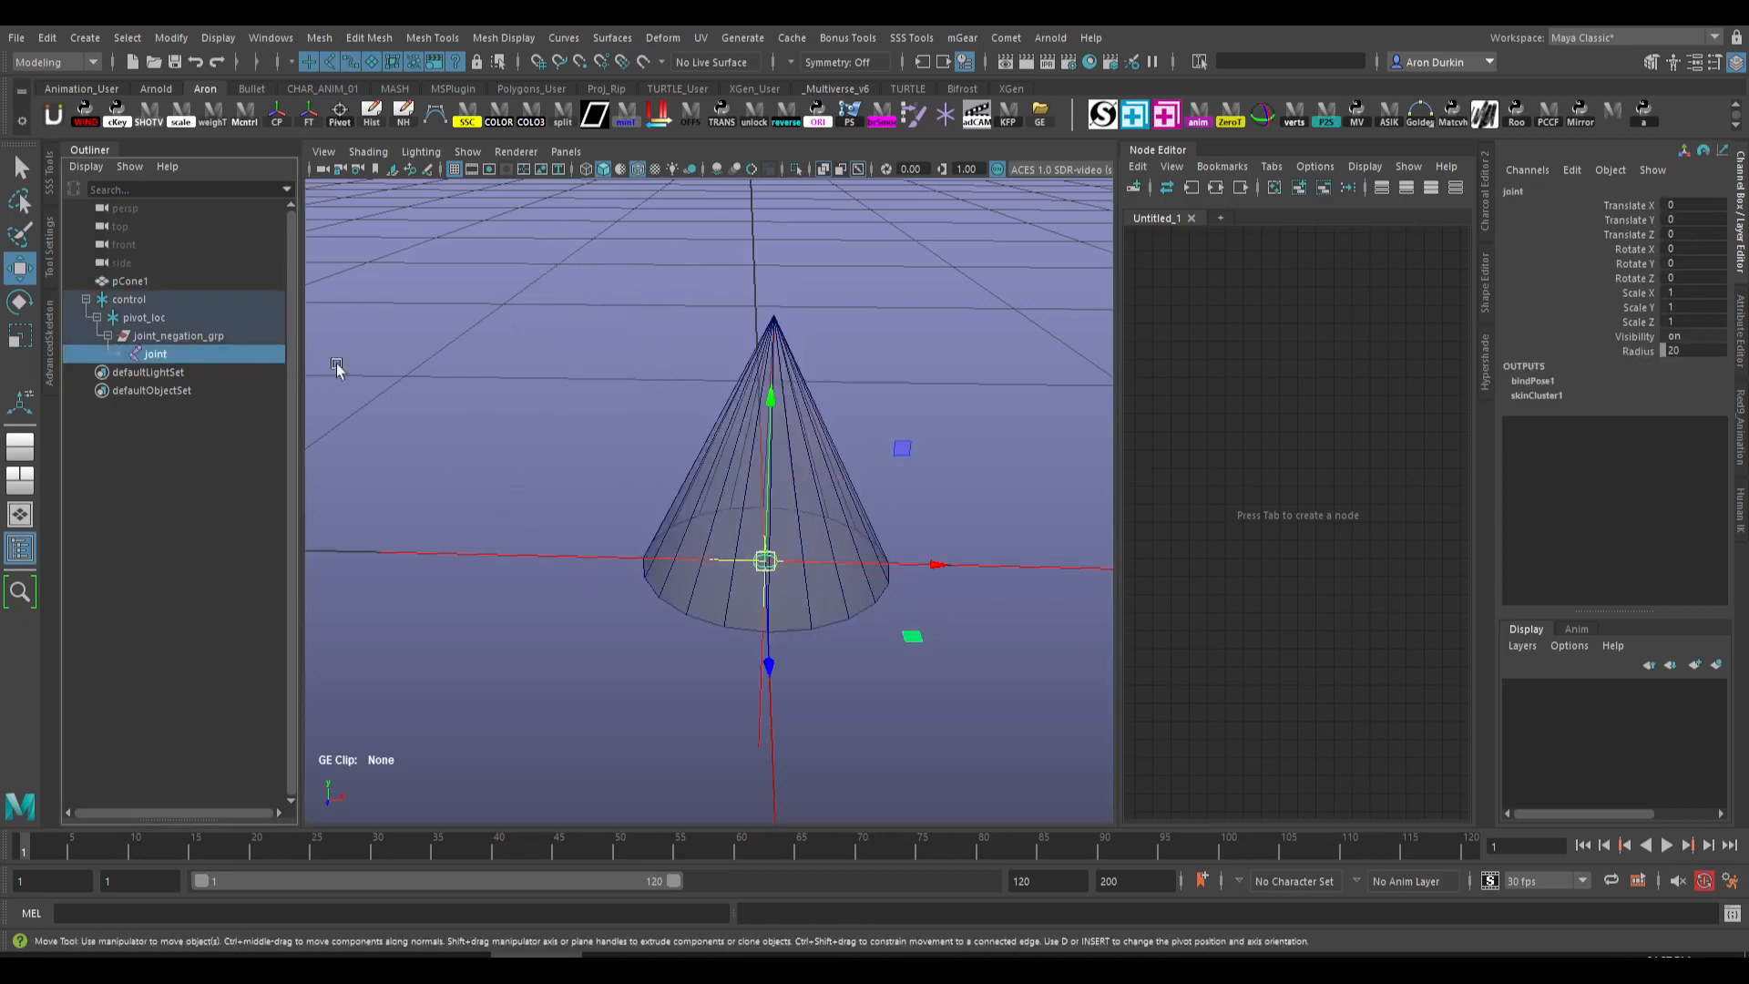
{"action": "key", "text": "ctrl+h"}
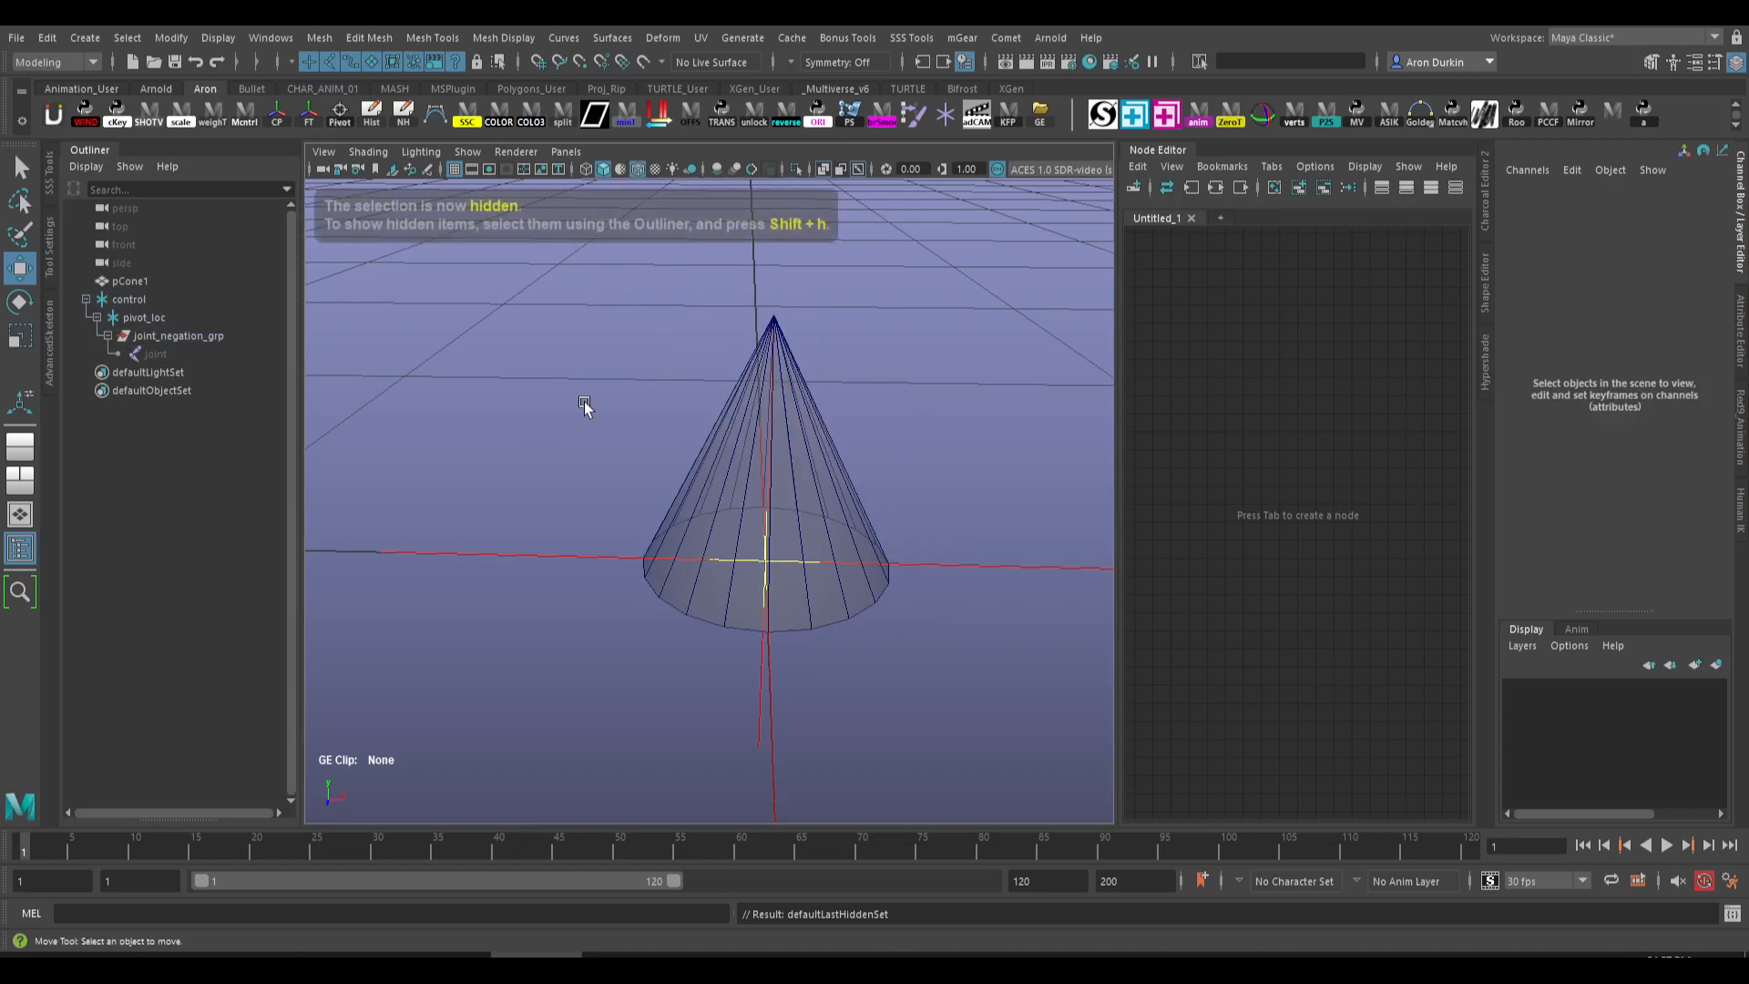
- Snap the pivot of the control locator to the grid origin at the cone's base
{"action": "left_click", "coordinate": [226, 337]}
{"action": "left_click_drag", "start_coordinate": [742, 556], "coordinate": [820, 540], "text": "alt"}
{"action": "right_click_drag", "start_coordinate": [820, 539], "coordinate": [831, 589], "text": "alt"}
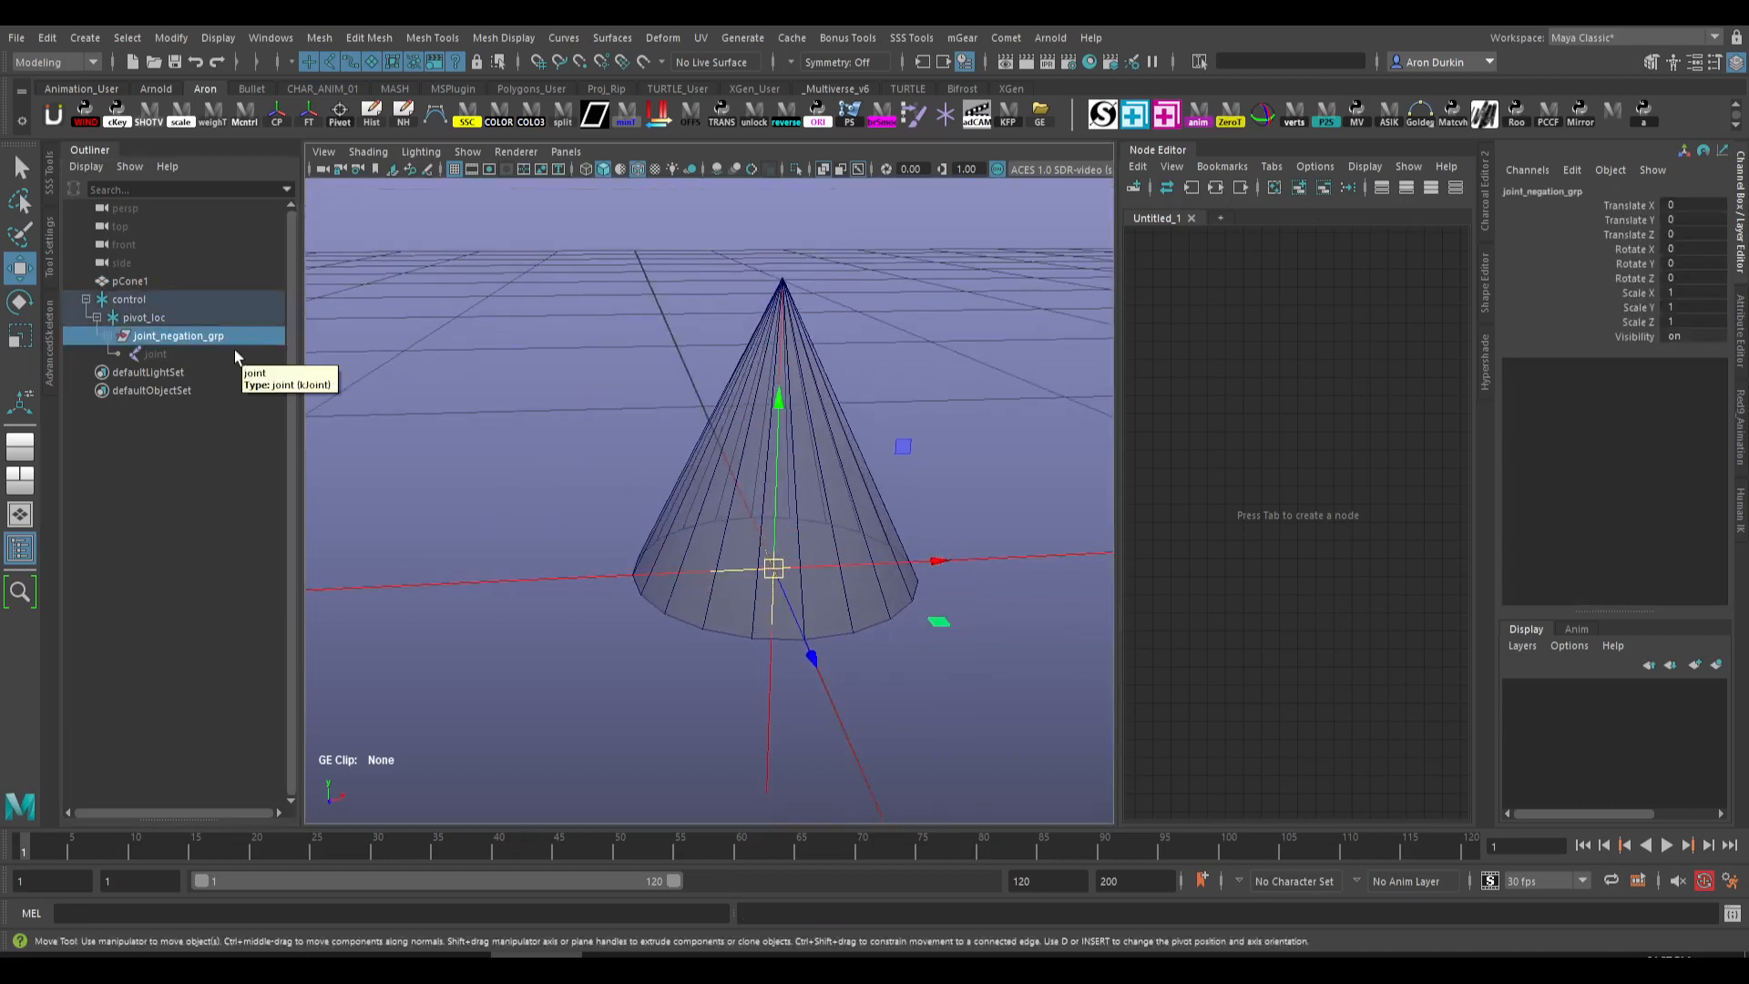
{"action": "left_click", "coordinate": [227, 319]}
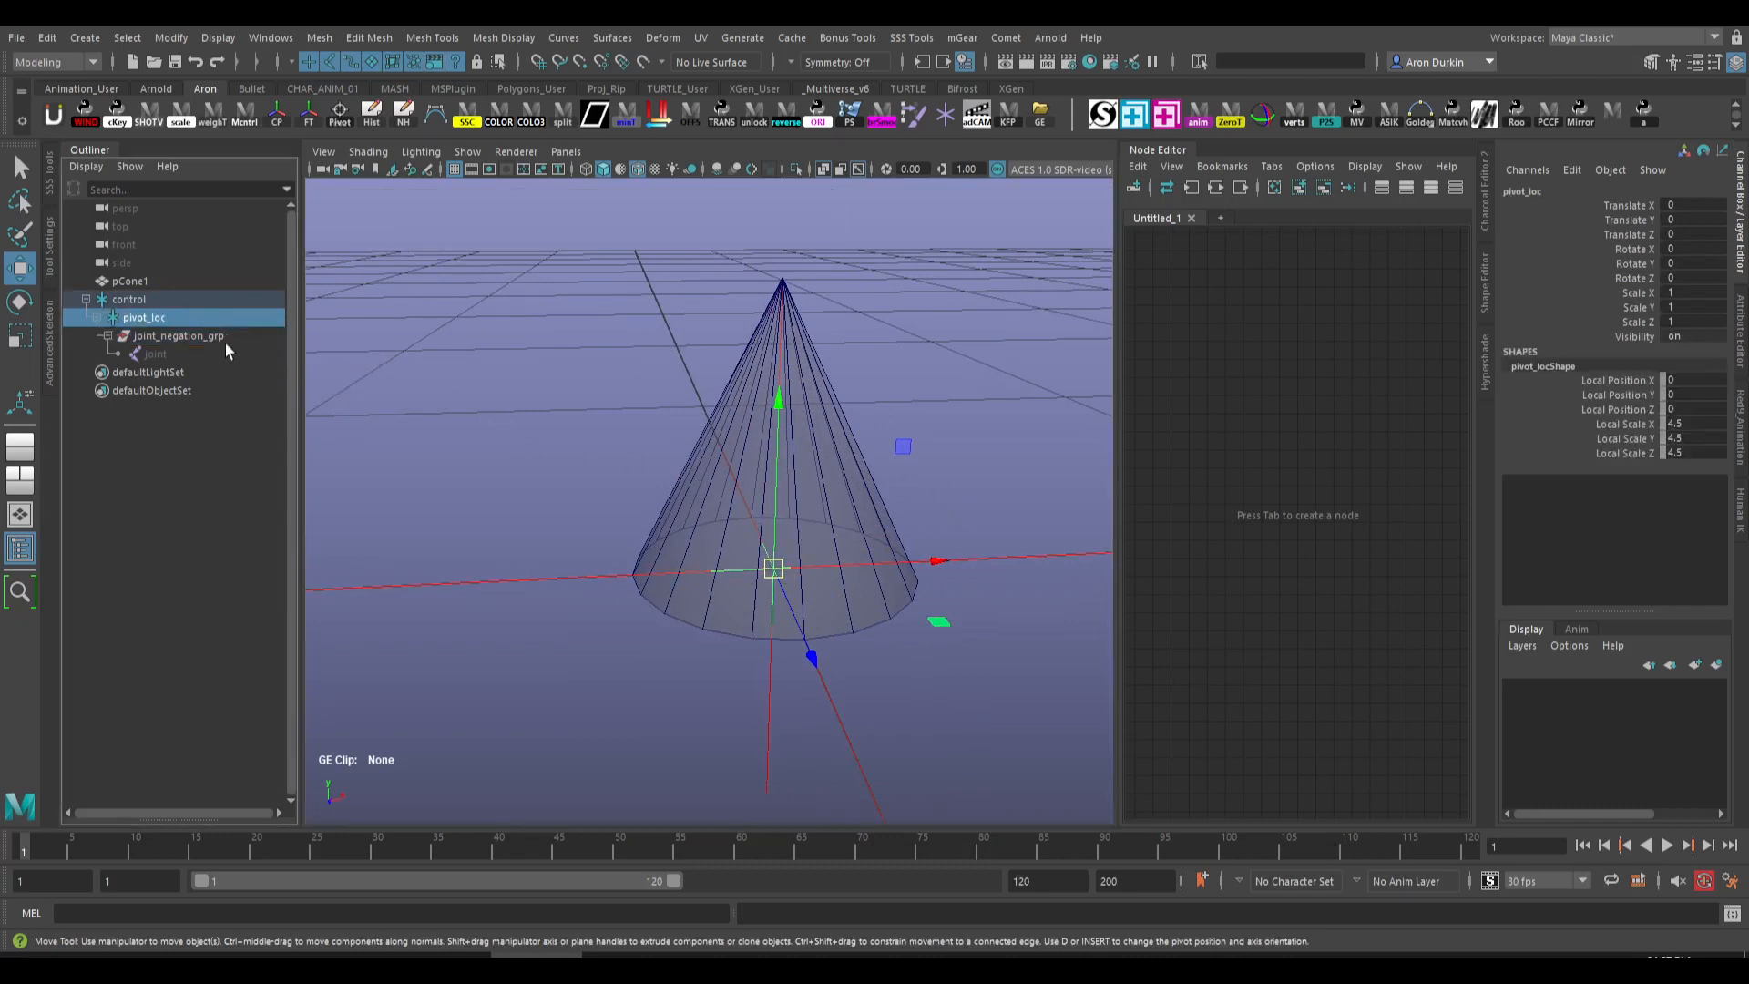
{"action": "left_click", "coordinate": [189, 298]}
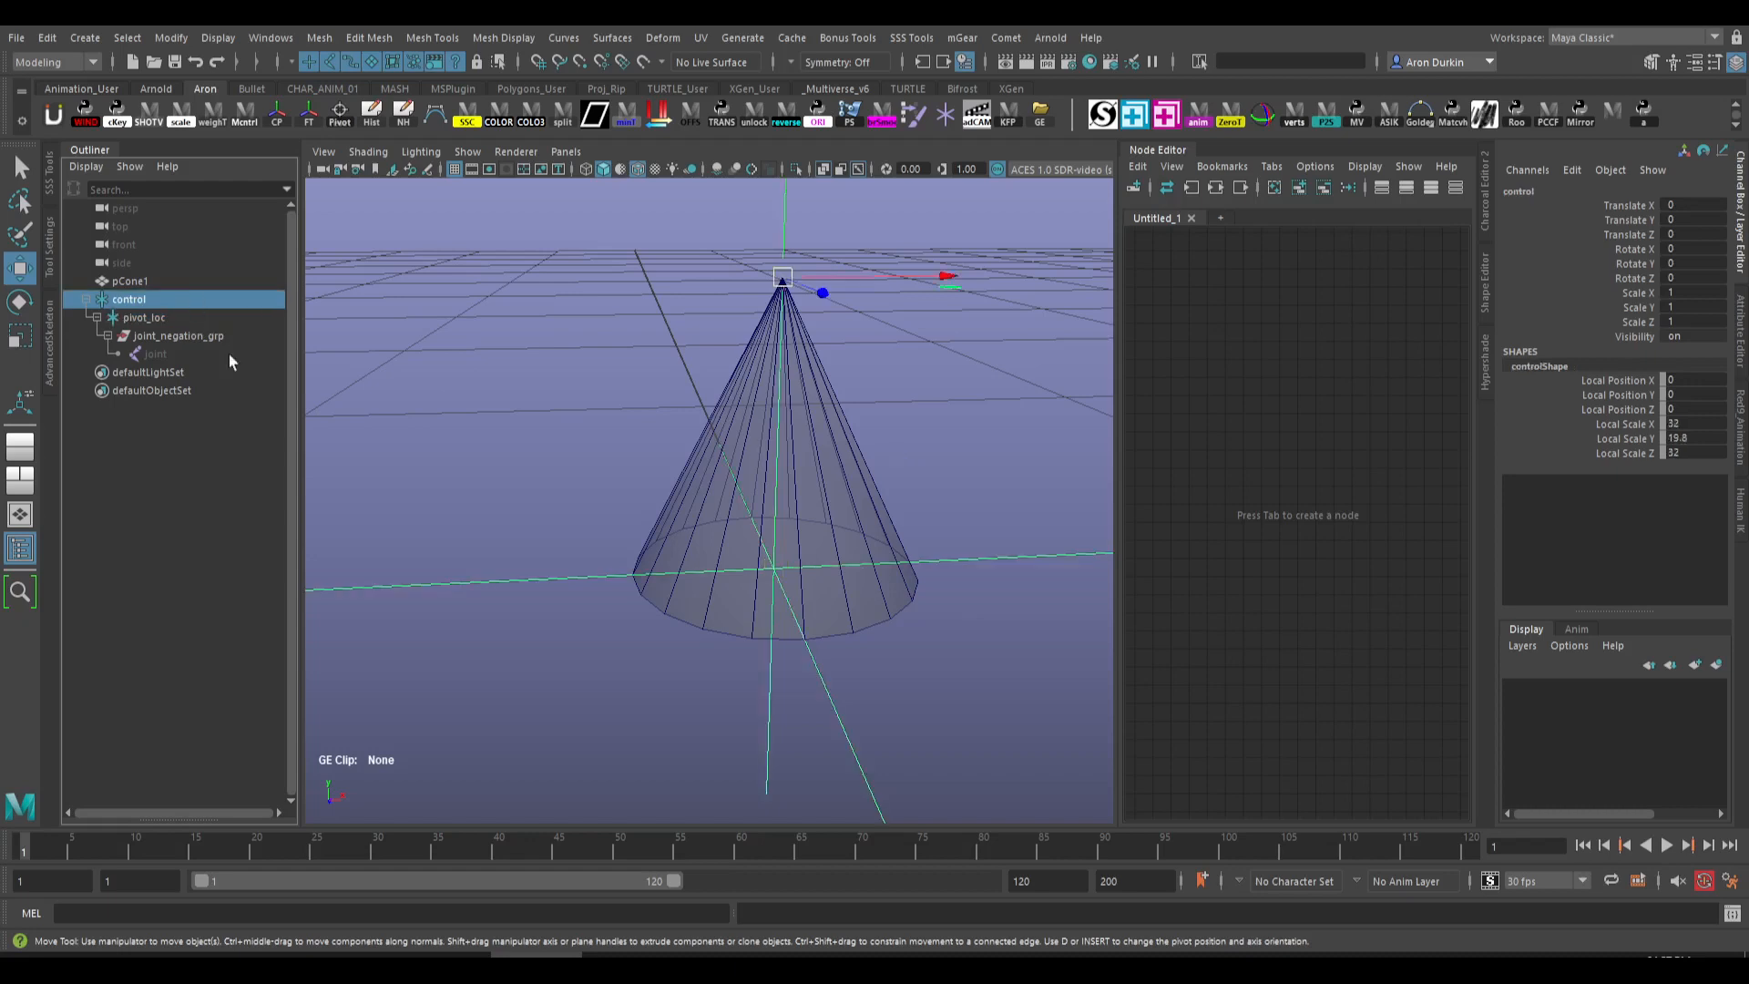
{"action": "left_click_drag", "start_coordinate": [859, 496], "coordinate": [763, 516], "text": "alt"}
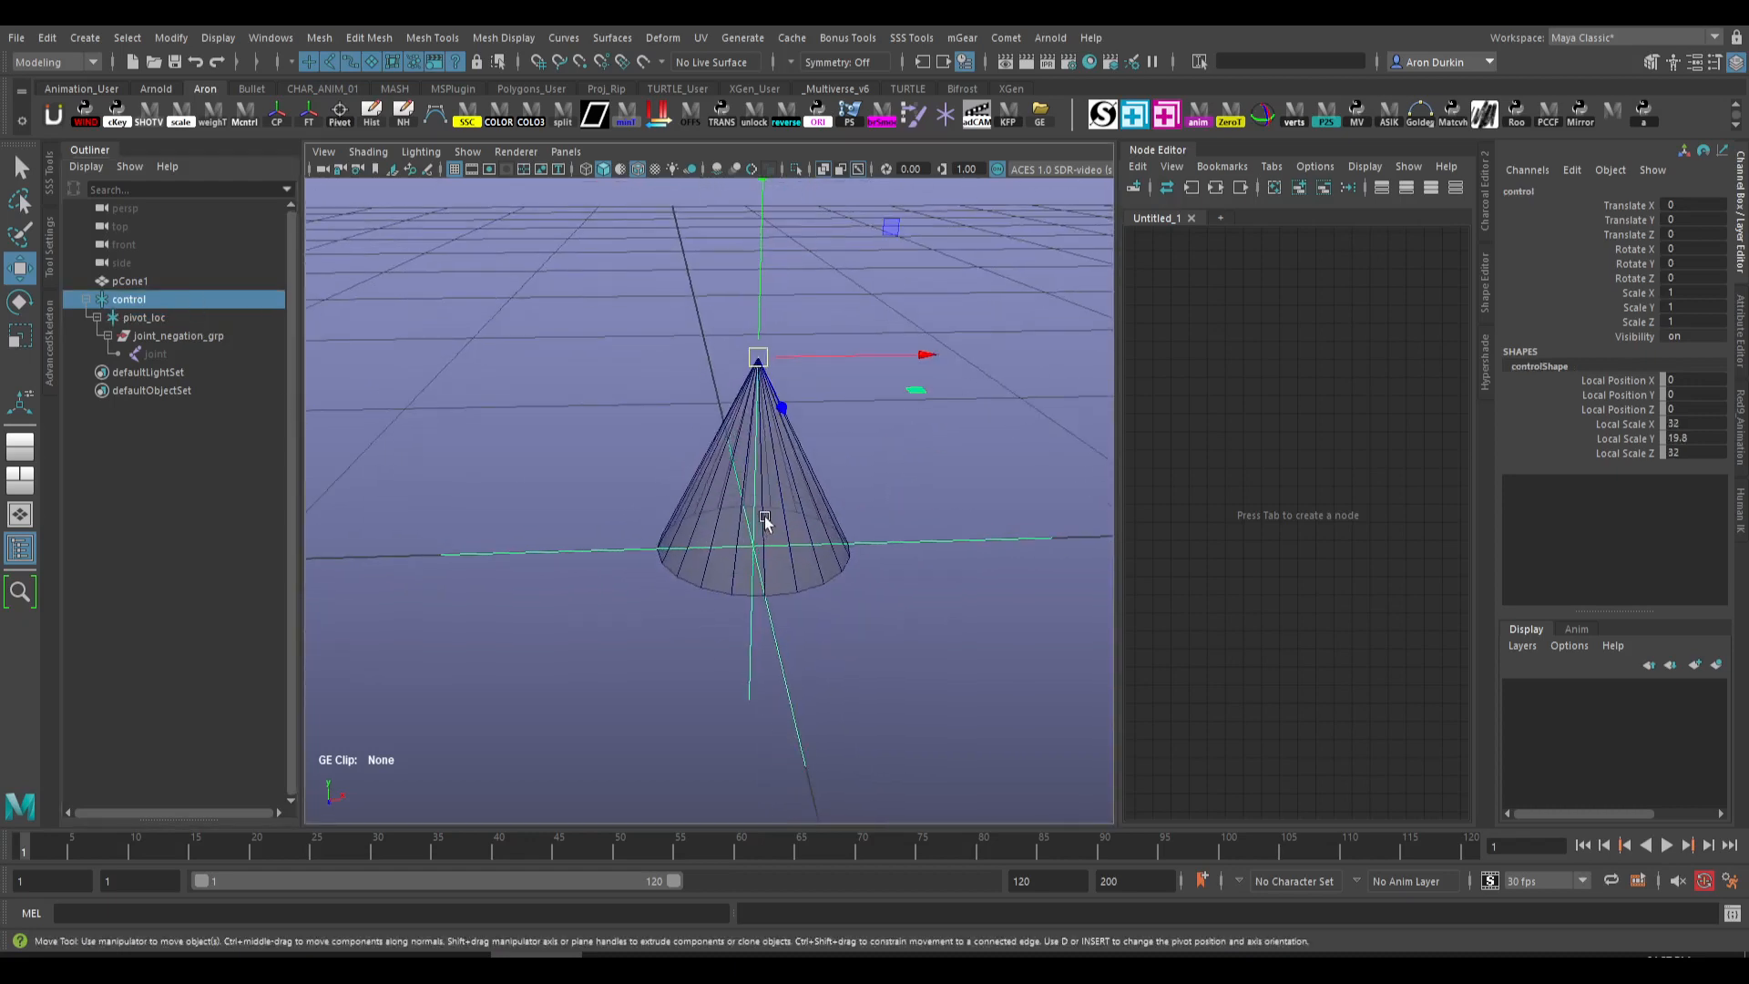
{"action": "key", "text": "d"}
{"action": "key", "text": "x"}
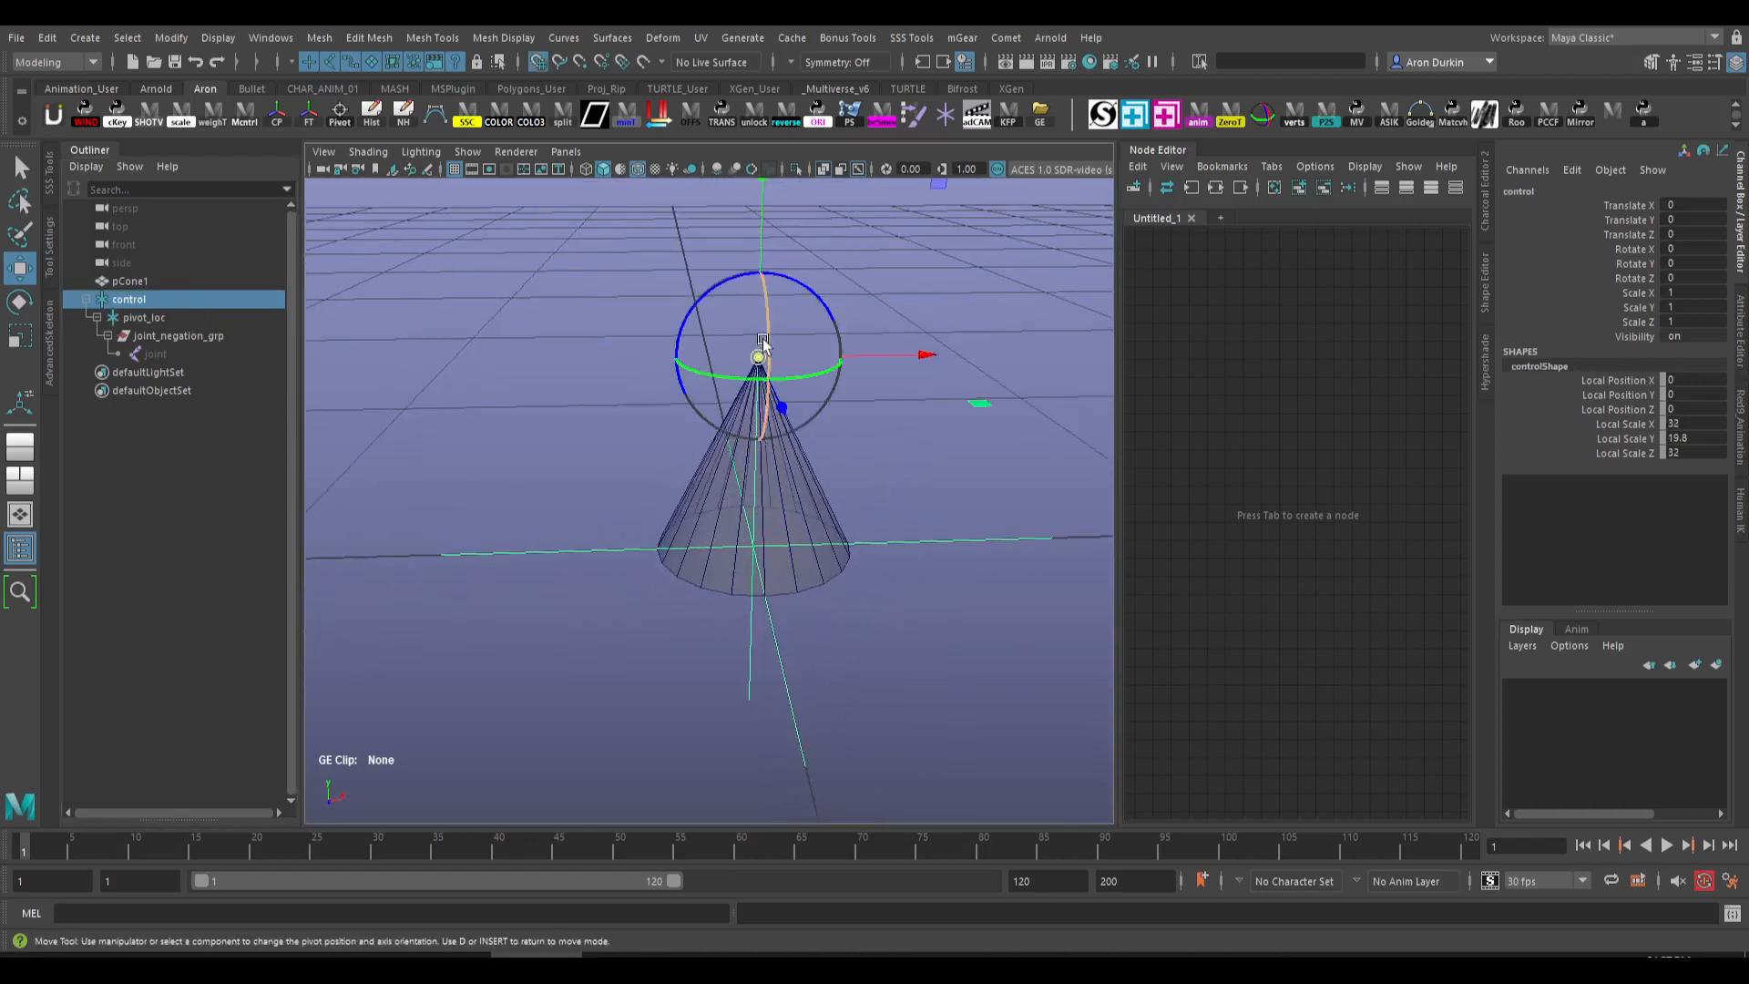
{"action": "left_click_drag", "start_coordinate": [762, 224], "coordinate": [737, 462]}
{"action": "key", "text": "Delete"}
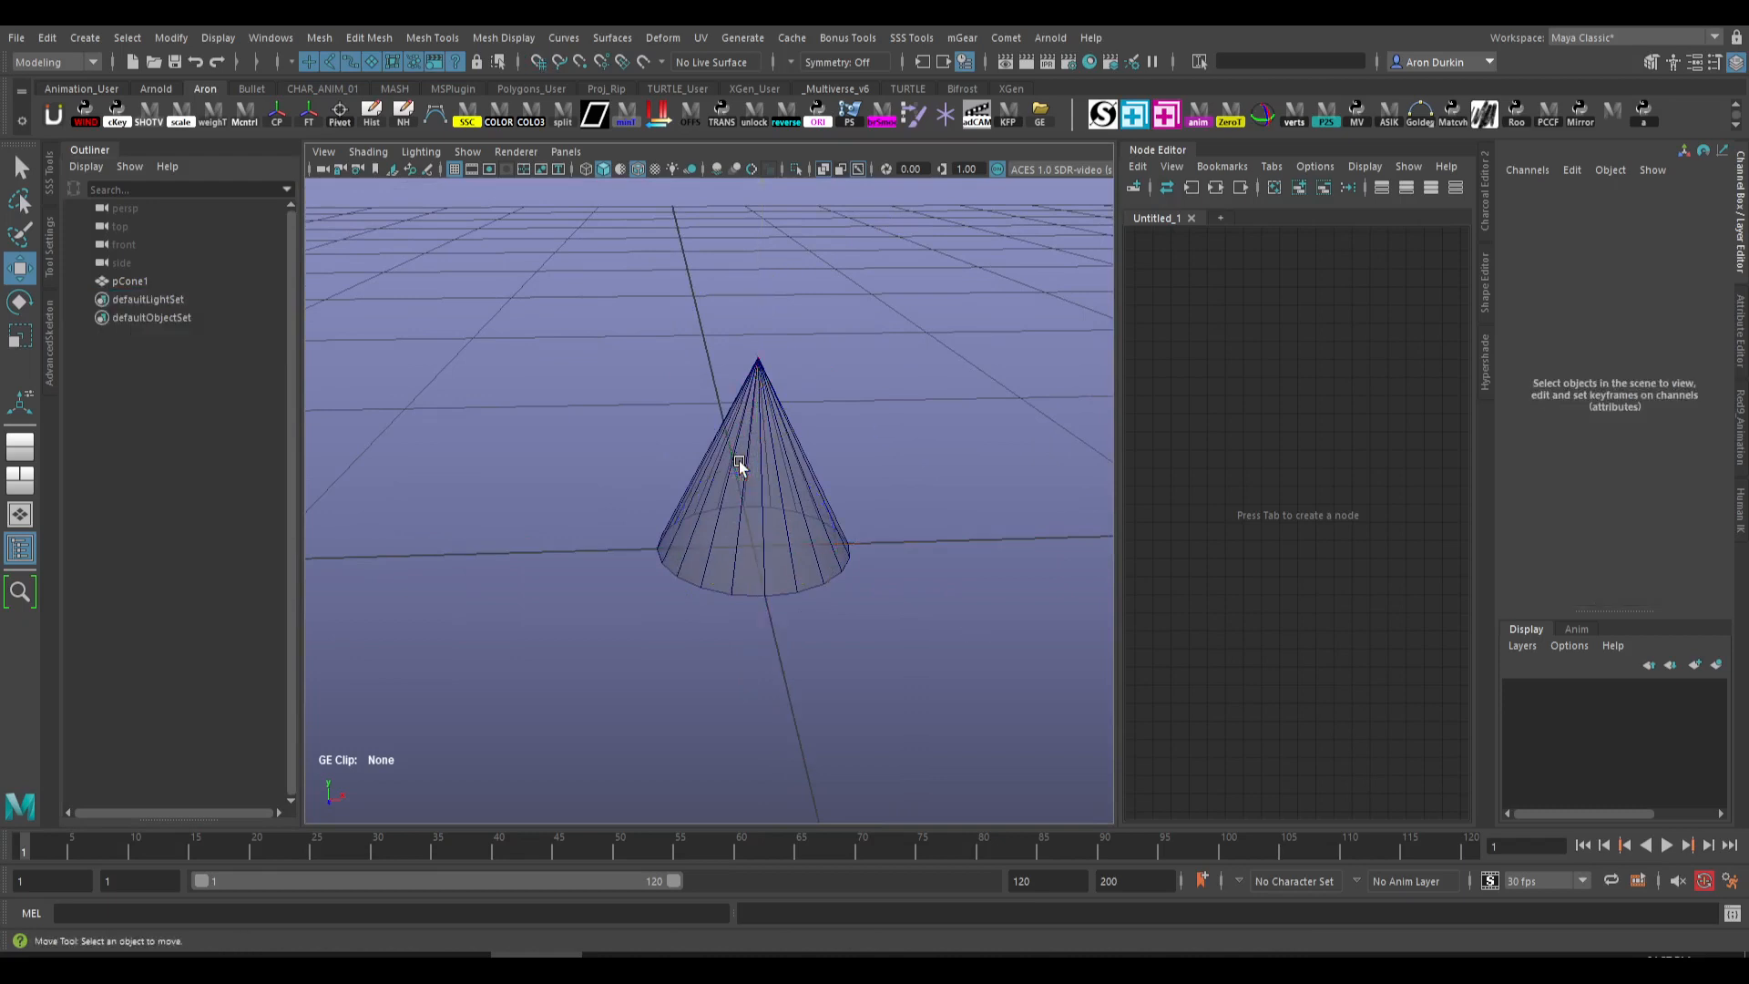
{"action": "key", "text": "ctrl+z"}
- Deselect the control locator and clear the Node Editor graph
{"action": "left_click_drag", "start_coordinate": [577, 417], "coordinate": [519, 424], "text": "alt"}
{"action": "left_click", "coordinate": [95, 301], "text": "shift"}
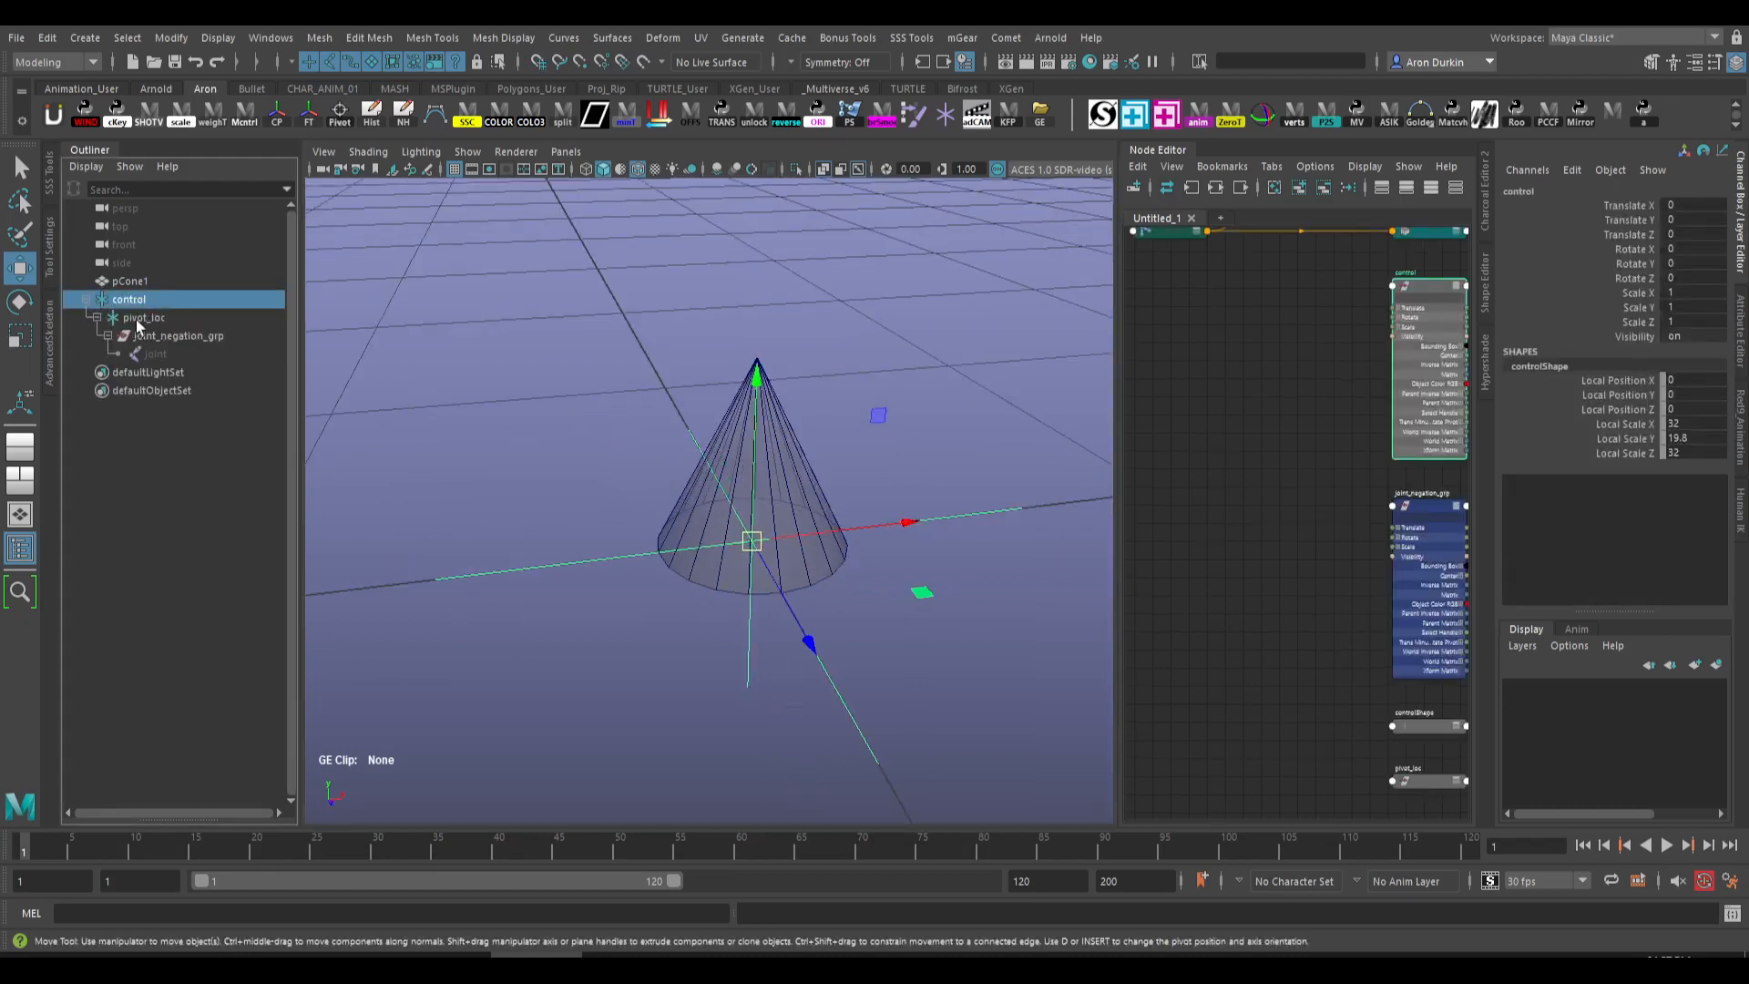
{"action": "key", "text": "q"}
{"action": "left_click", "coordinate": [524, 672]}
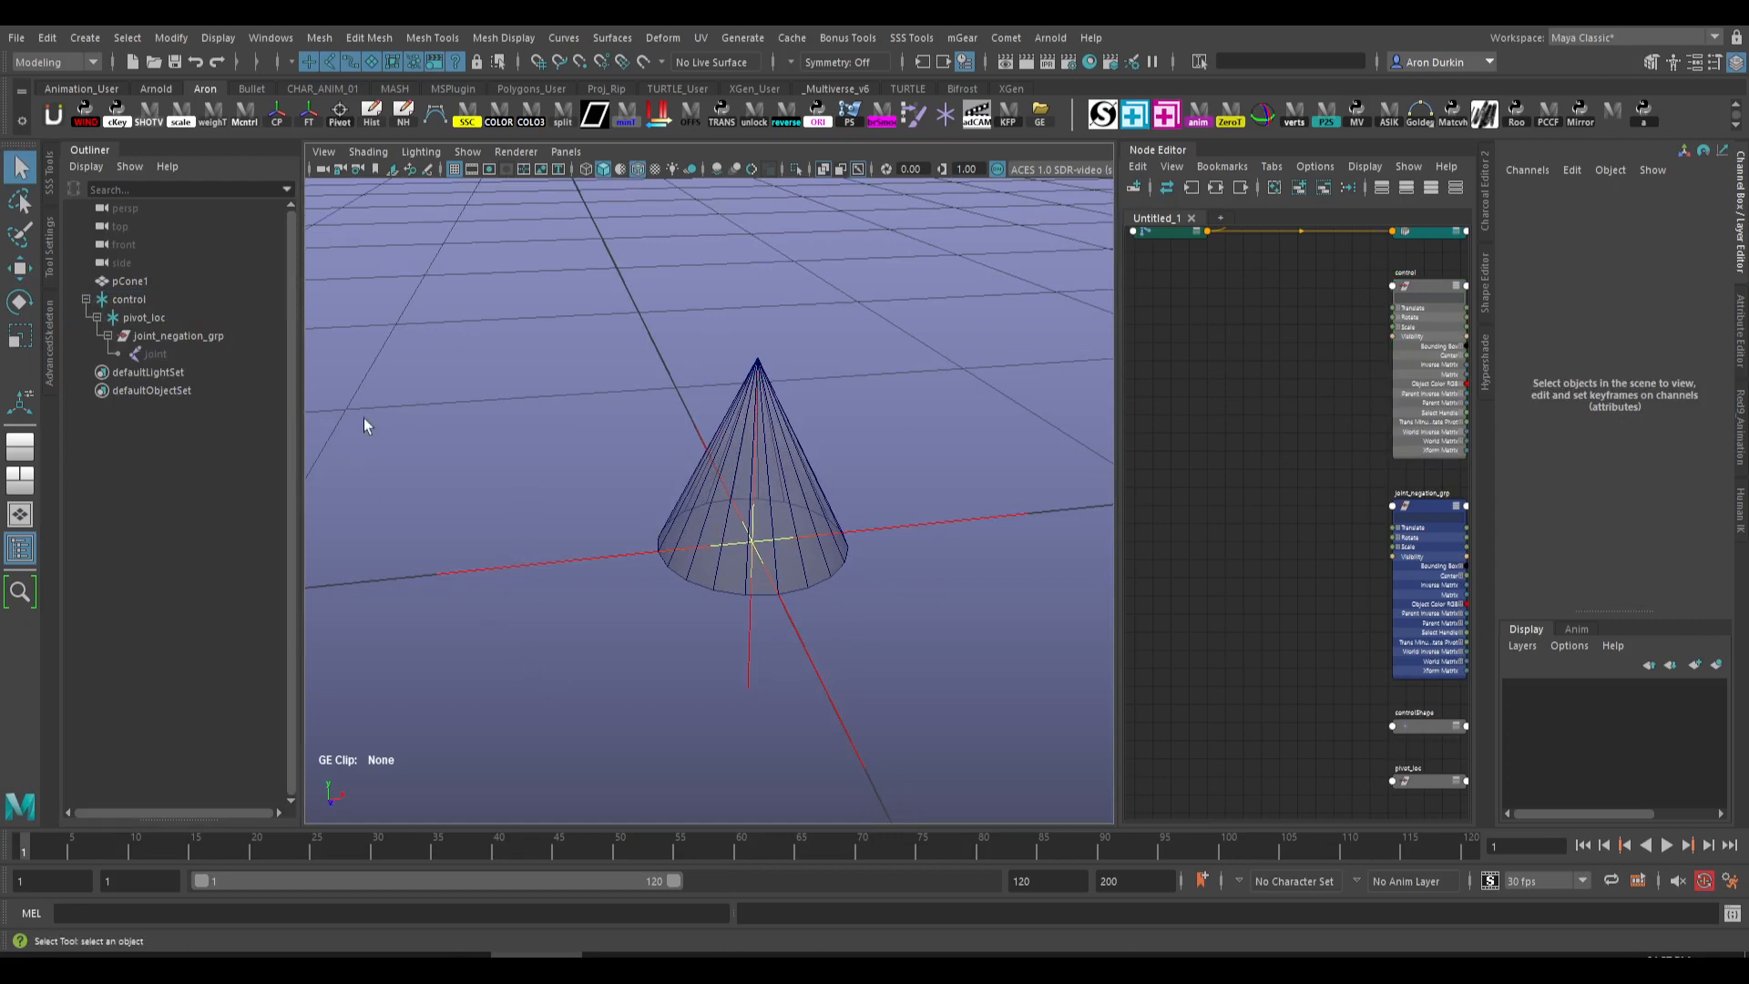
{"action": "left_click", "coordinate": [1275, 187]}
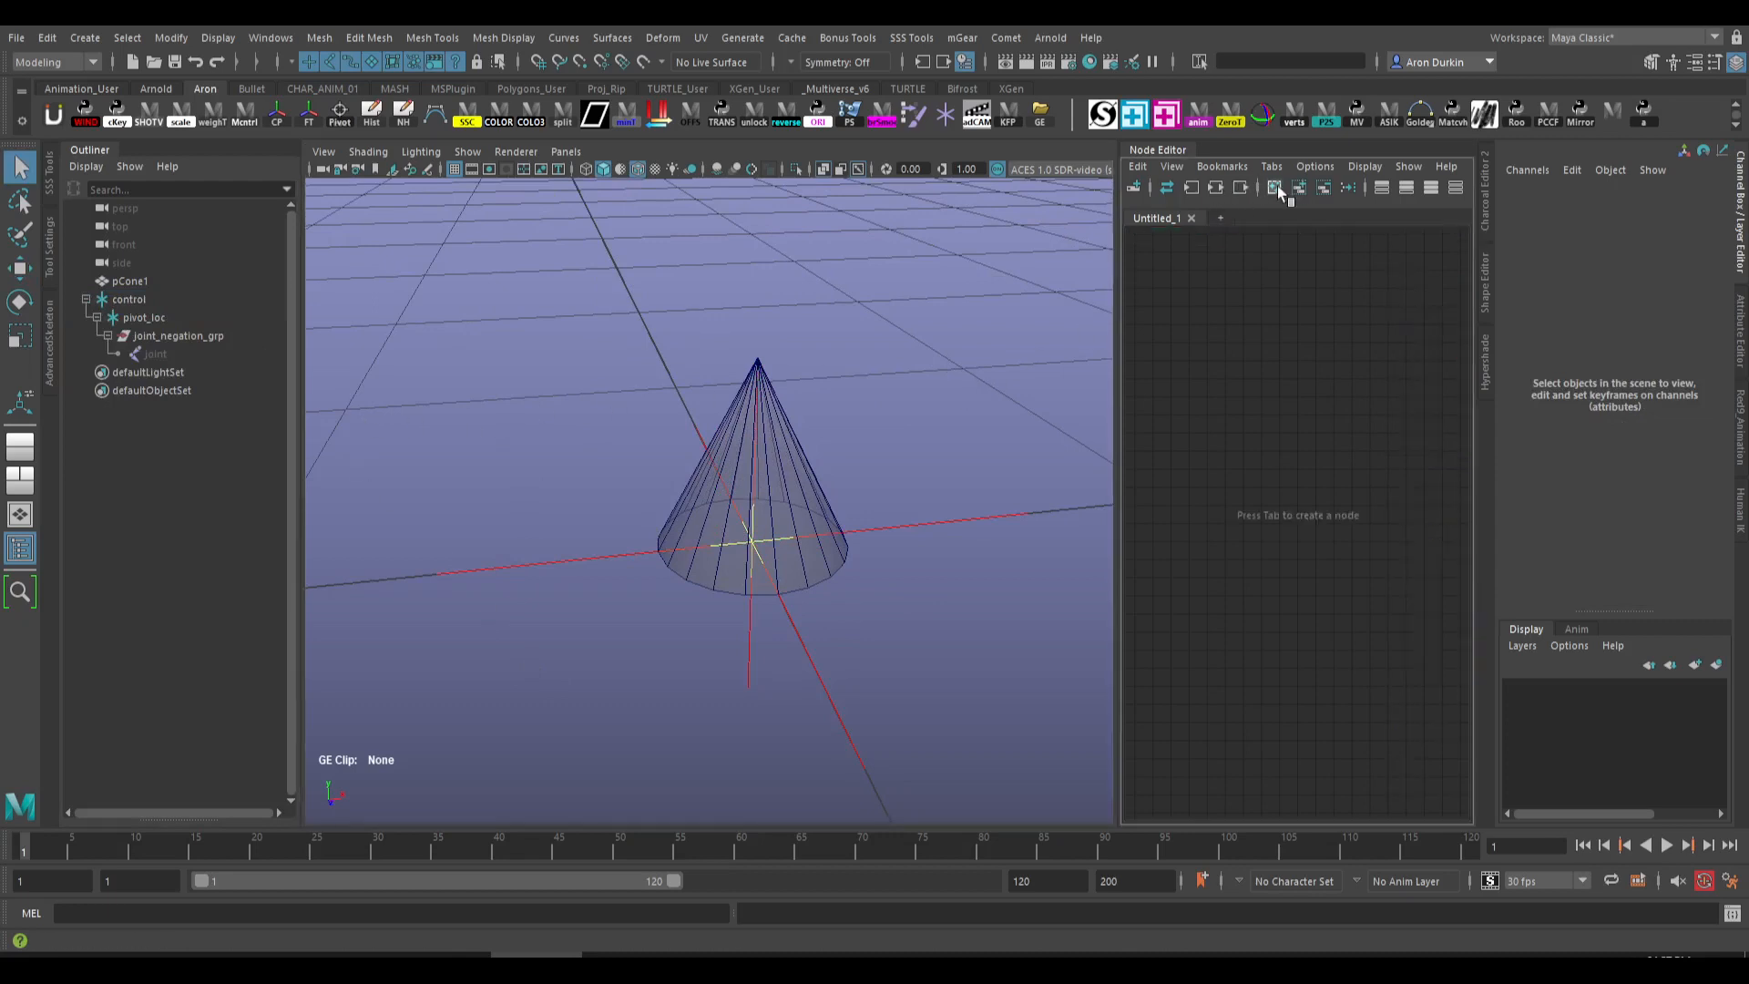
- Test how pivot_loc affects the cone by moving it along X, and undo the move
{"action": "left_click", "coordinate": [226, 319]}
{"action": "left_click_drag", "start_coordinate": [658, 390], "coordinate": [683, 402], "text": "alt"}
{"action": "right_click_drag", "start_coordinate": [683, 402], "coordinate": [829, 473], "text": "alt"}
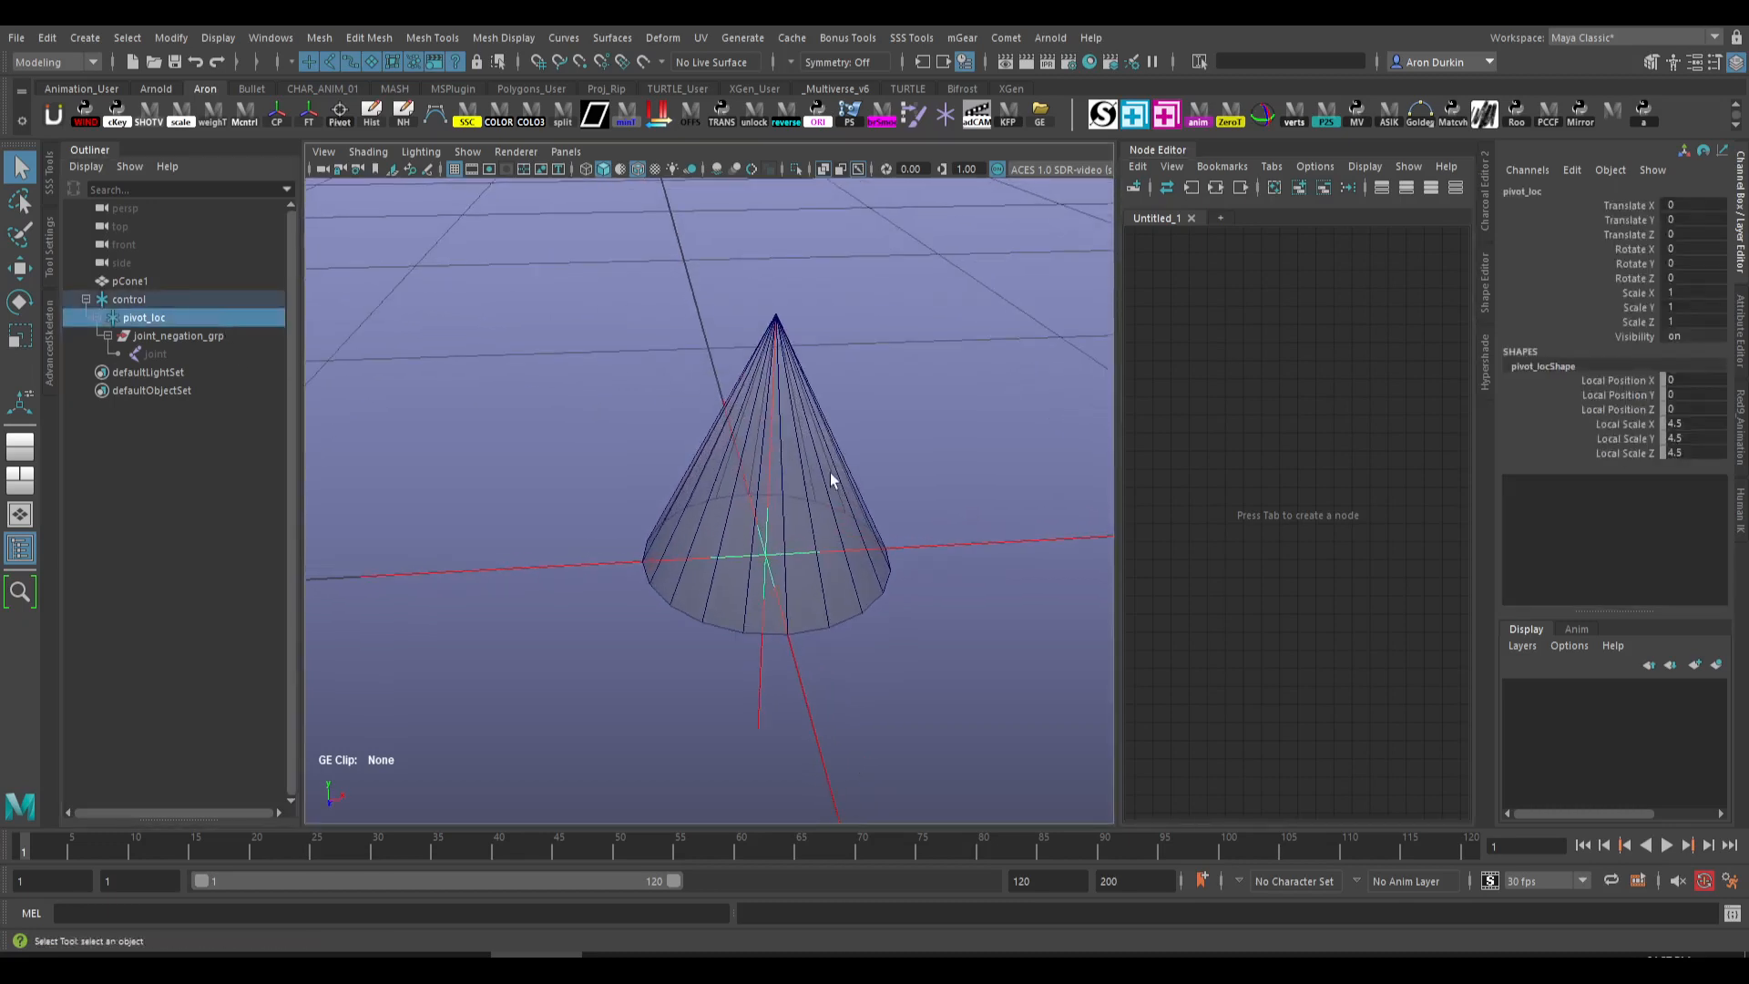
{"action": "left_click_drag", "start_coordinate": [829, 480], "coordinate": [924, 560], "text": "alt"}
{"action": "key", "text": "w"}
{"action": "key", "text": "ctrl+z"}
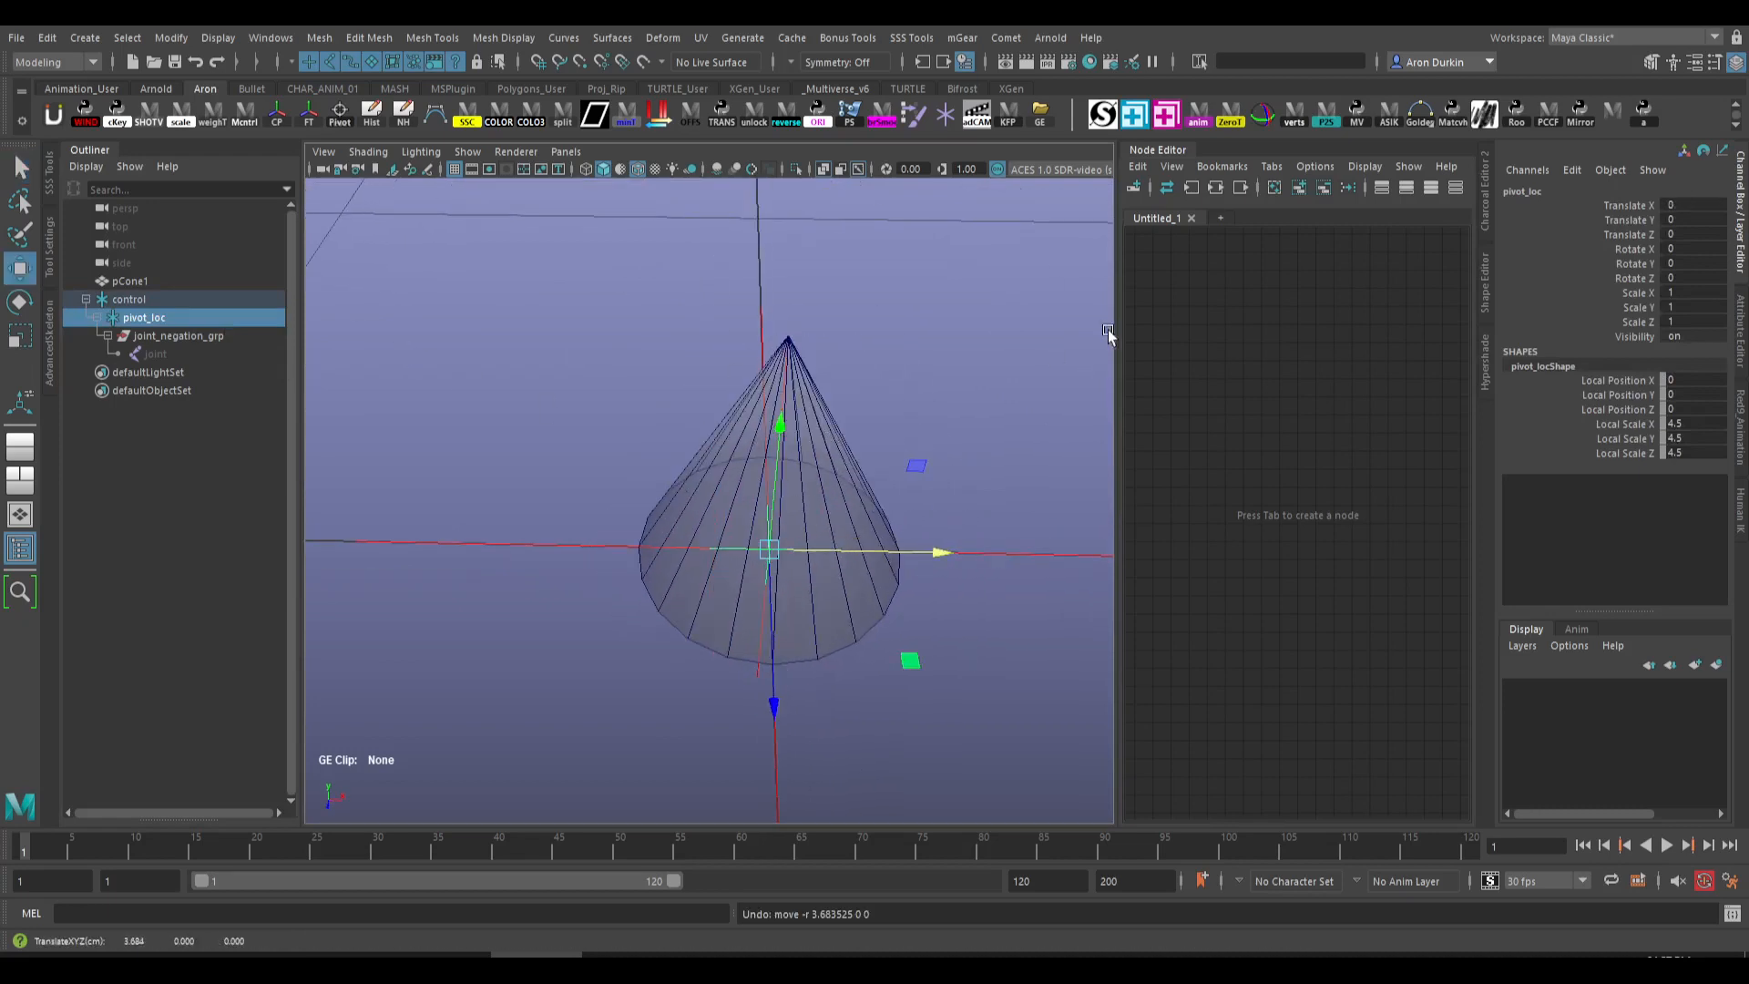
- Add pivot_loc to the node graph and remove its shape node from the graph
{"action": "left_click", "coordinate": [1300, 190]}
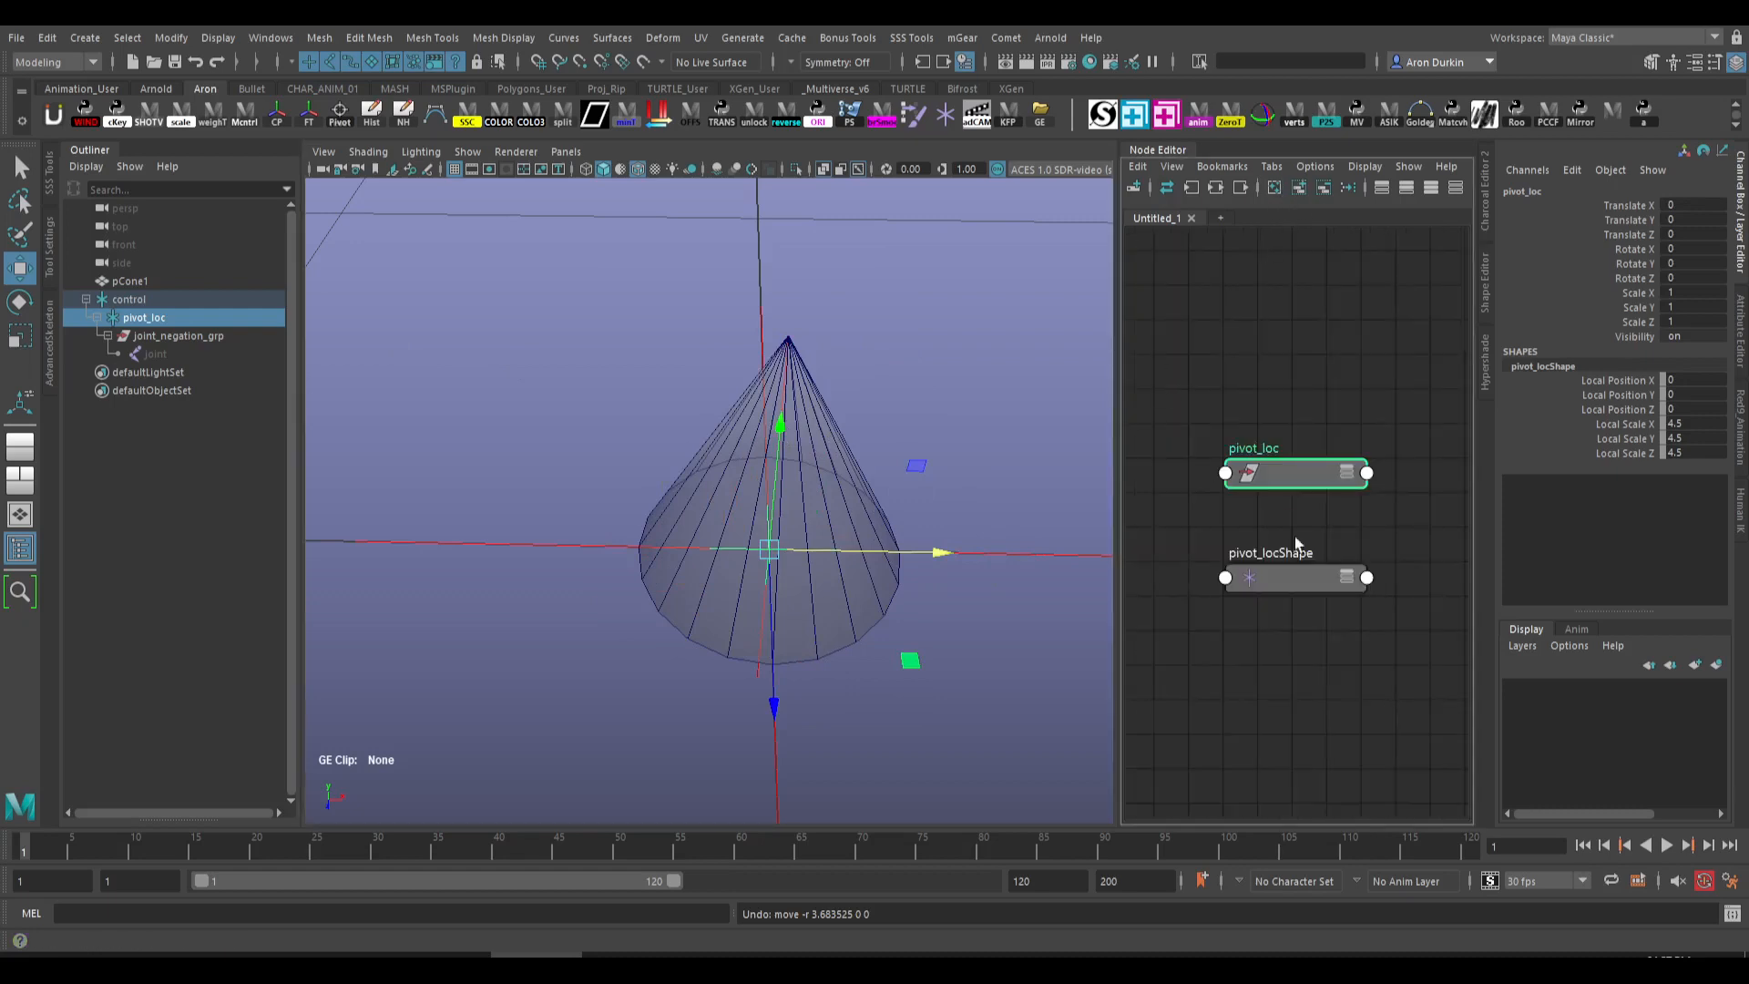
{"action": "left_click_drag", "start_coordinate": [1297, 544], "coordinate": [1297, 660]}
{"action": "left_click", "coordinate": [1301, 842]}
{"action": "left_click", "coordinate": [1330, 719]}
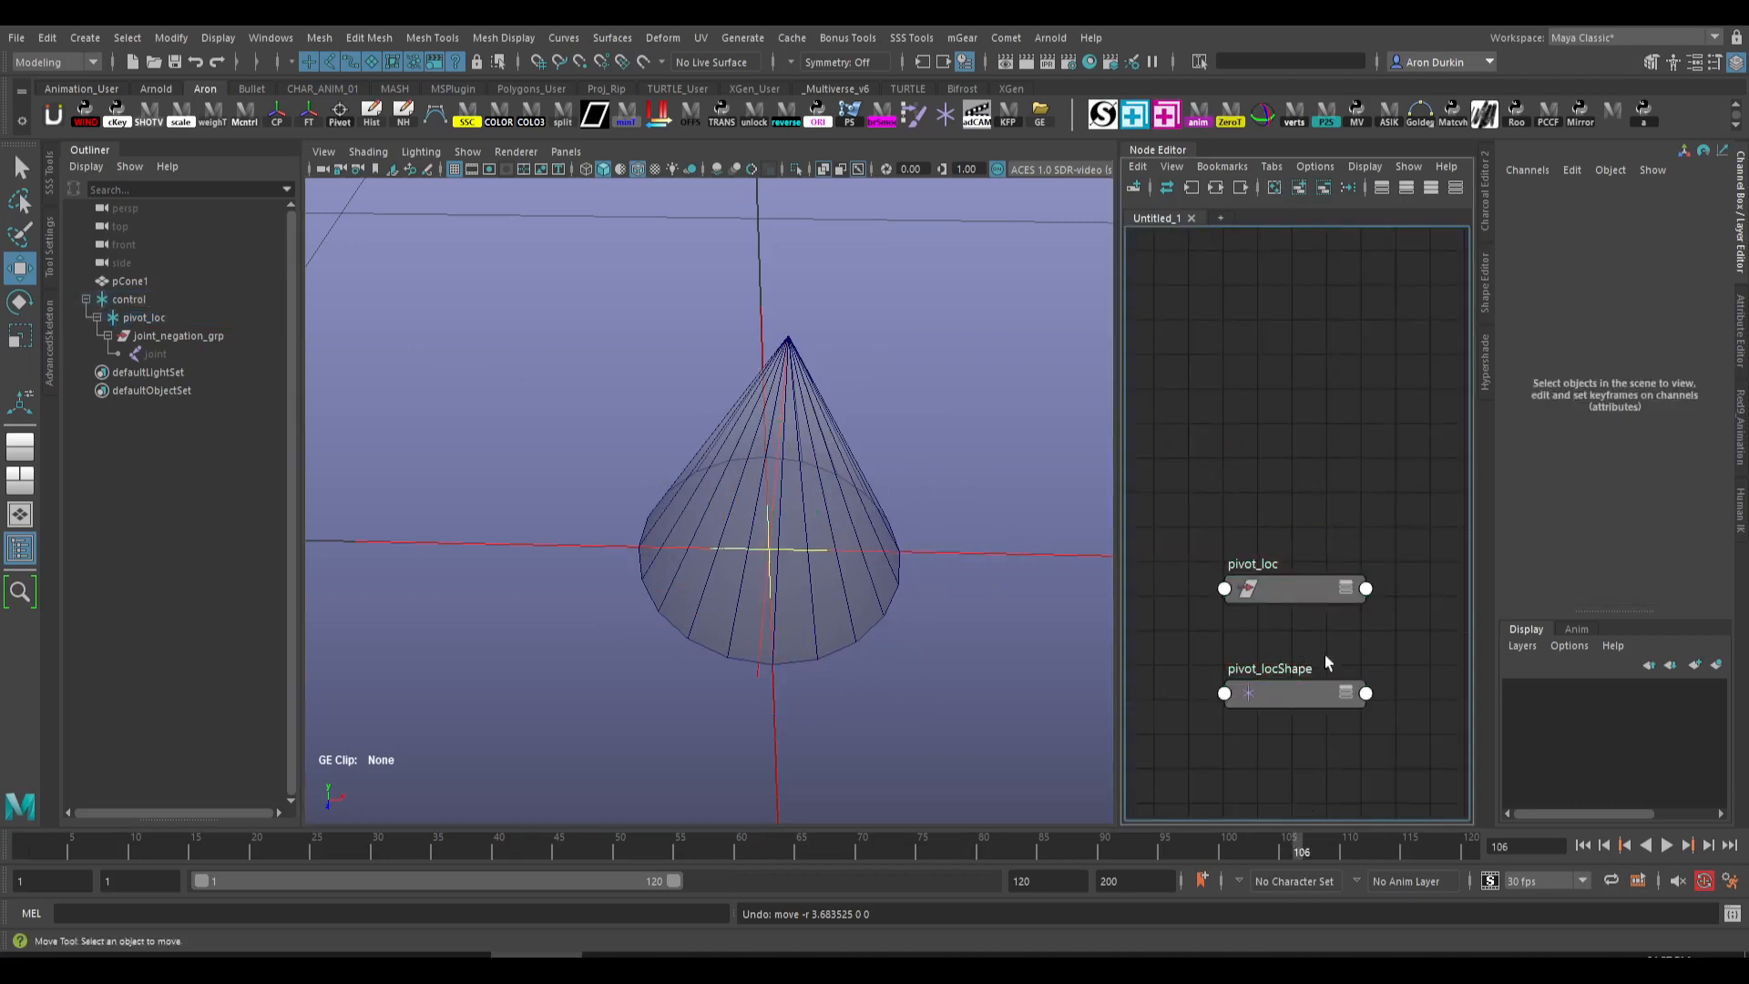
{"action": "left_click", "coordinate": [1326, 692]}
{"action": "left_click", "coordinate": [1324, 189]}
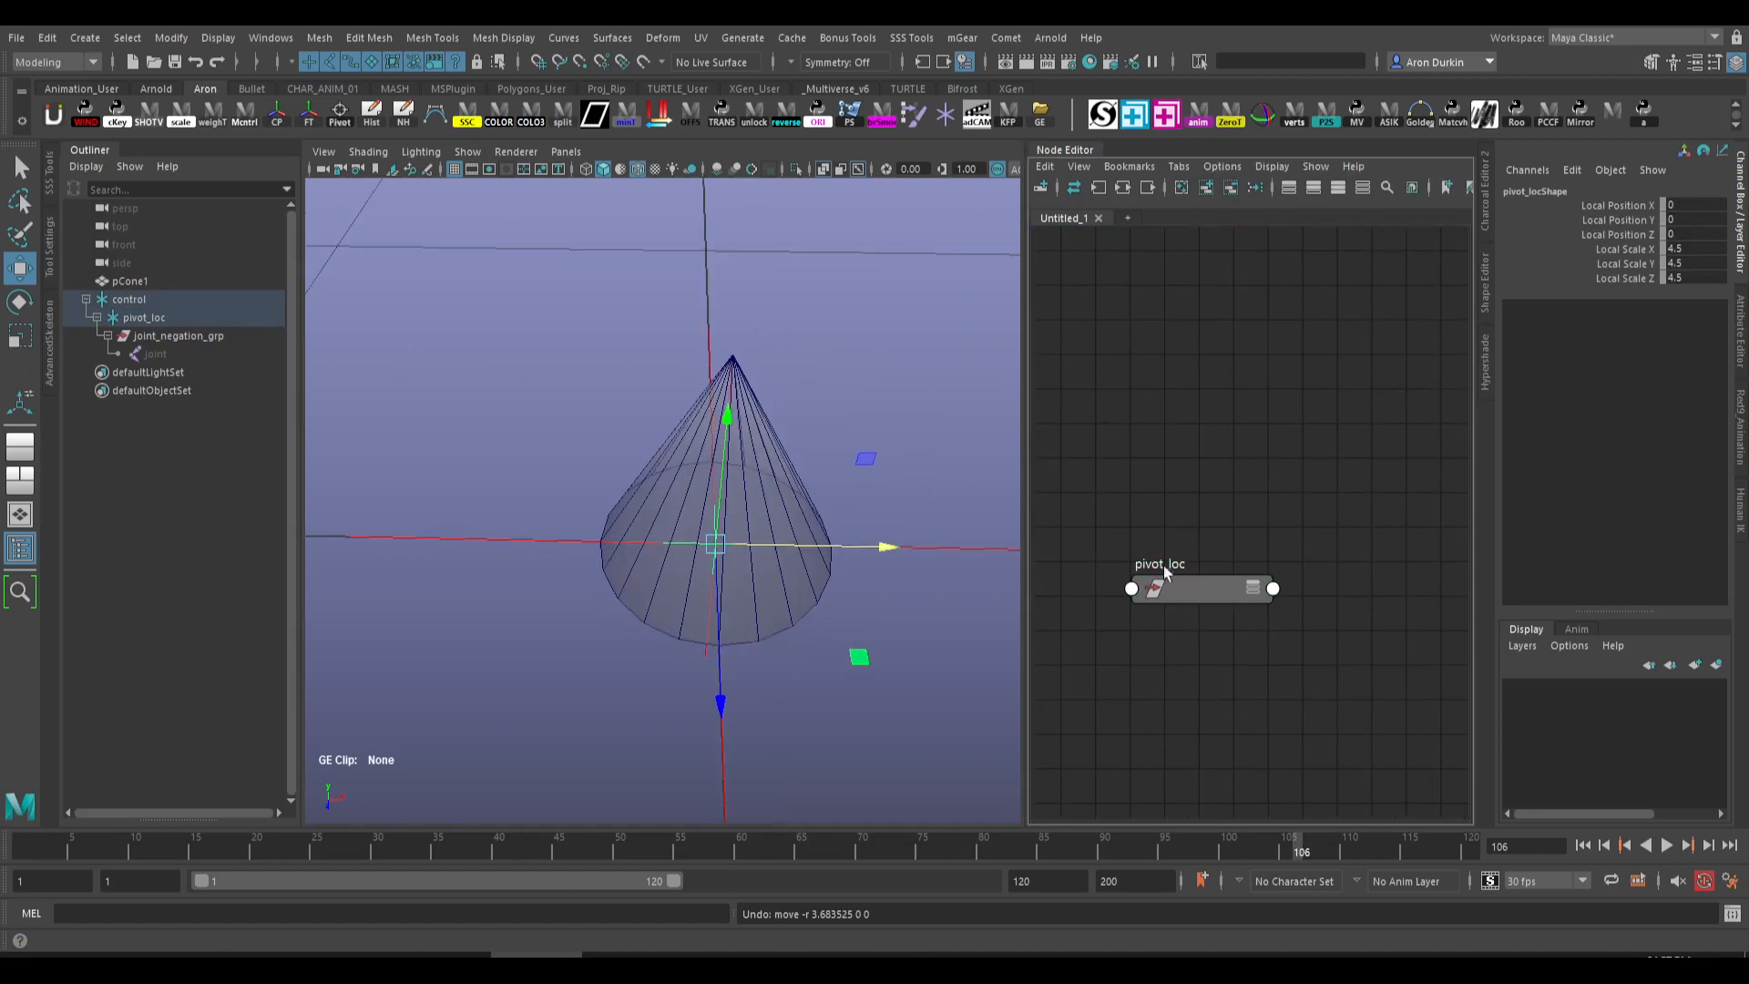
{"action": "left_click_drag", "start_coordinate": [1162, 565], "coordinate": [1062, 406]}
- Add joint_negation_grp to the graph beside pivot_loc and expand the attributes of both nodes
{"action": "left_click", "coordinate": [245, 337]}
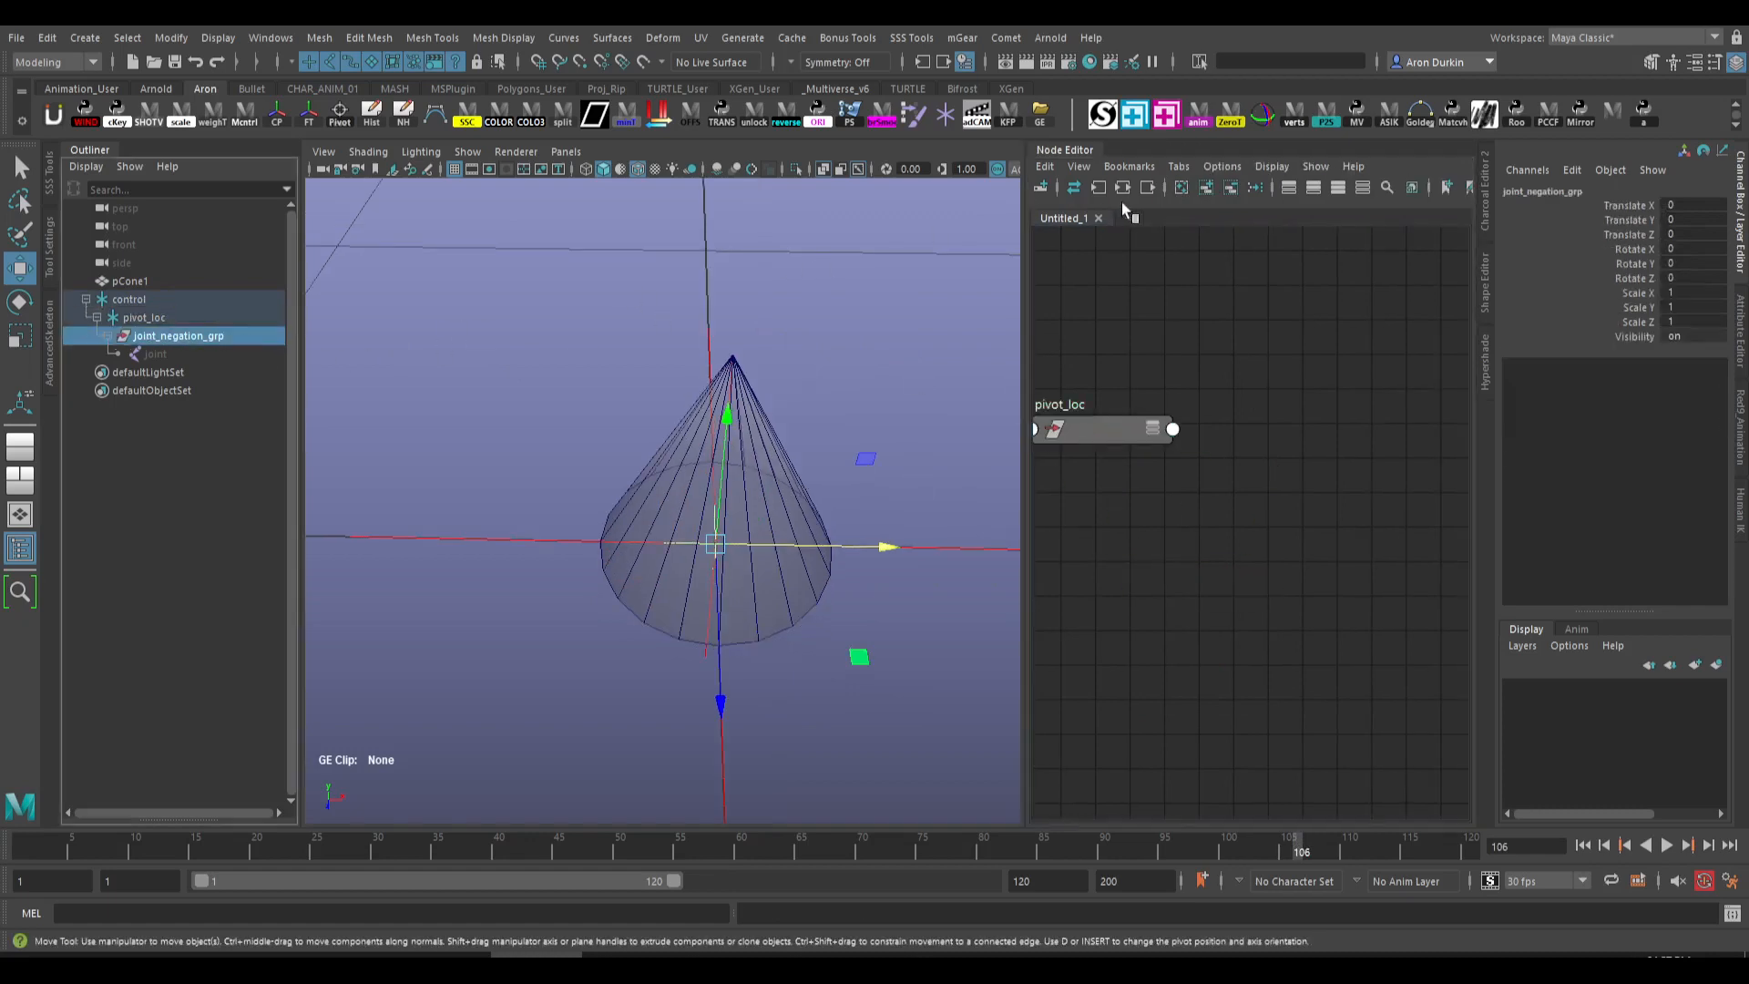
{"action": "left_click", "coordinate": [1200, 186]}
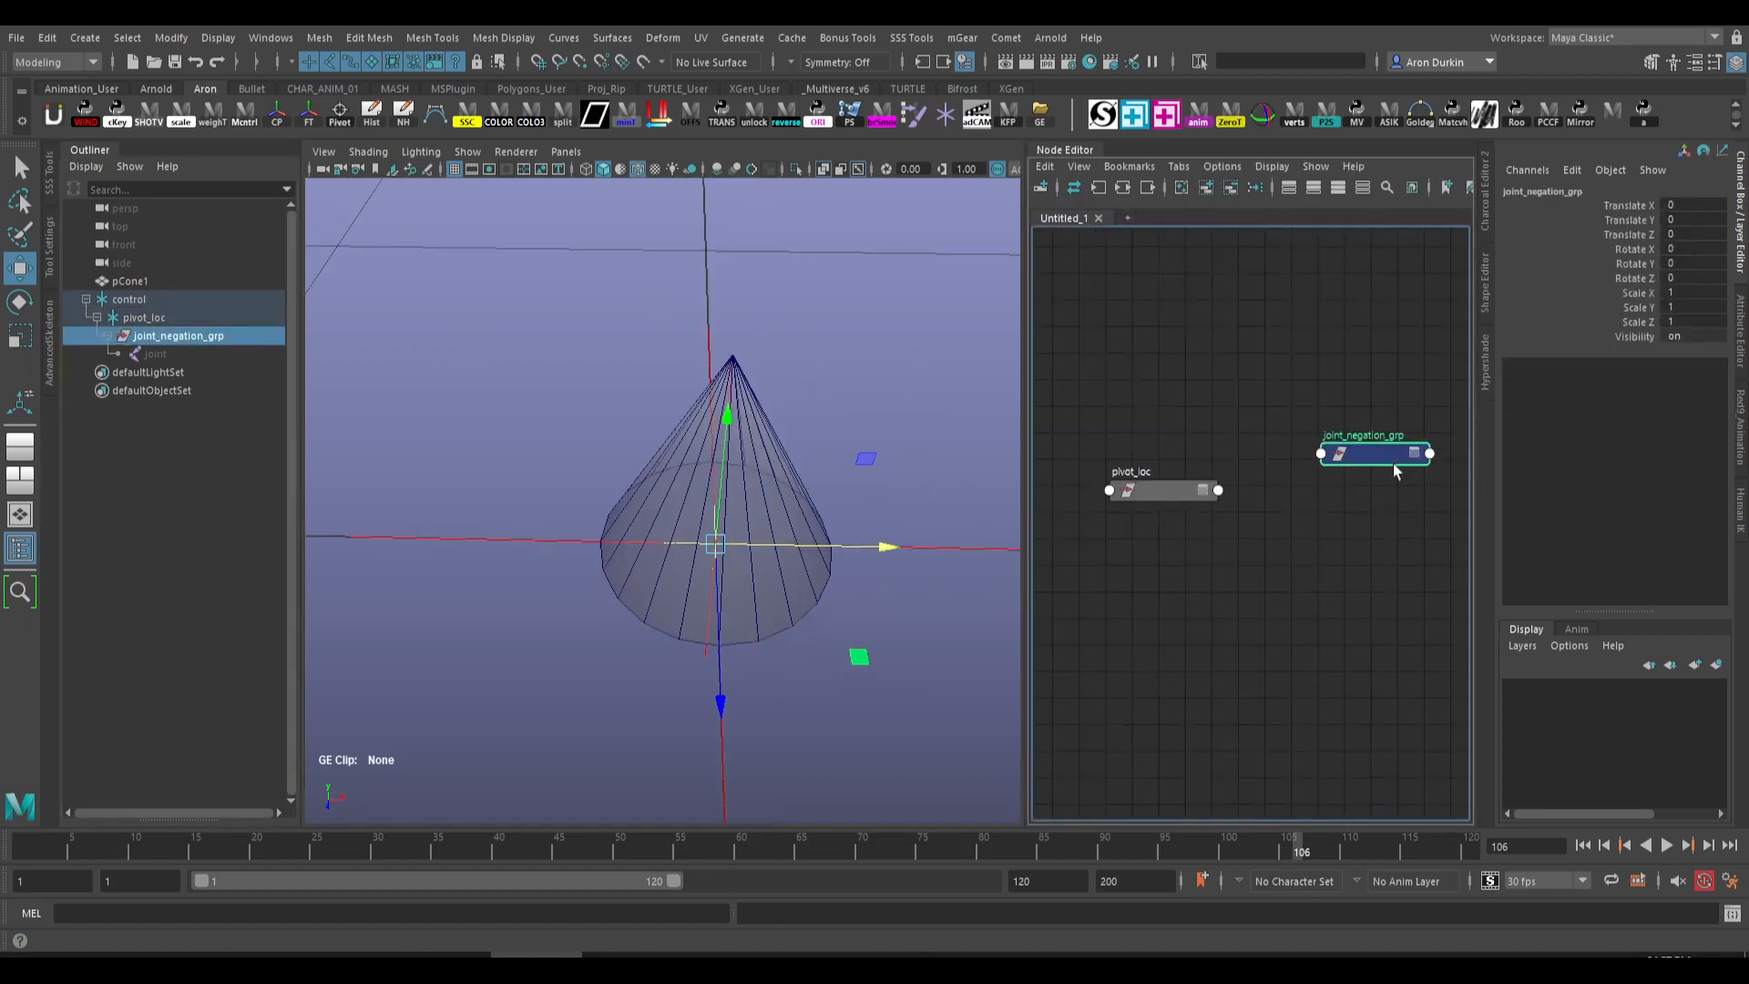
{"action": "left_click_drag", "start_coordinate": [1176, 497], "coordinate": [1136, 444]}
{"action": "left_click", "coordinate": [1418, 453]}
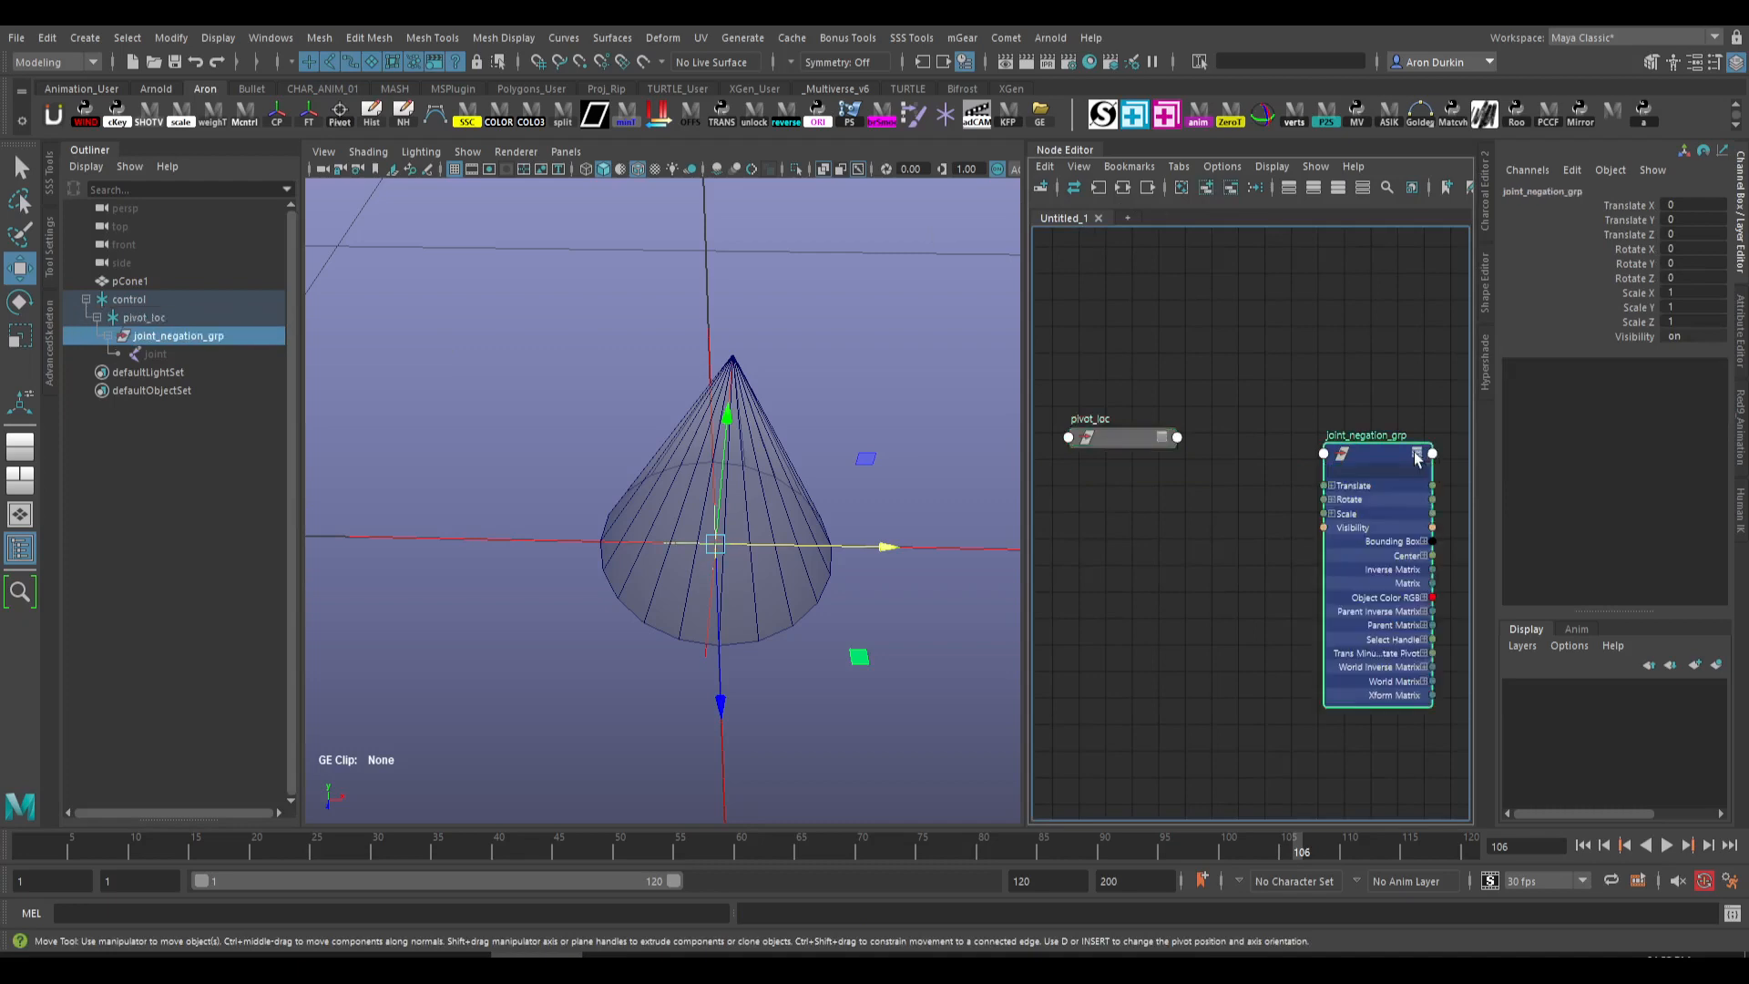
{"action": "left_click", "coordinate": [1175, 437]}
- Create a unitConversion node above the two transform nodes and show its Input and Output attributes
{"action": "left_click", "coordinate": [1189, 374]}
{"action": "key", "text": "Tab"}
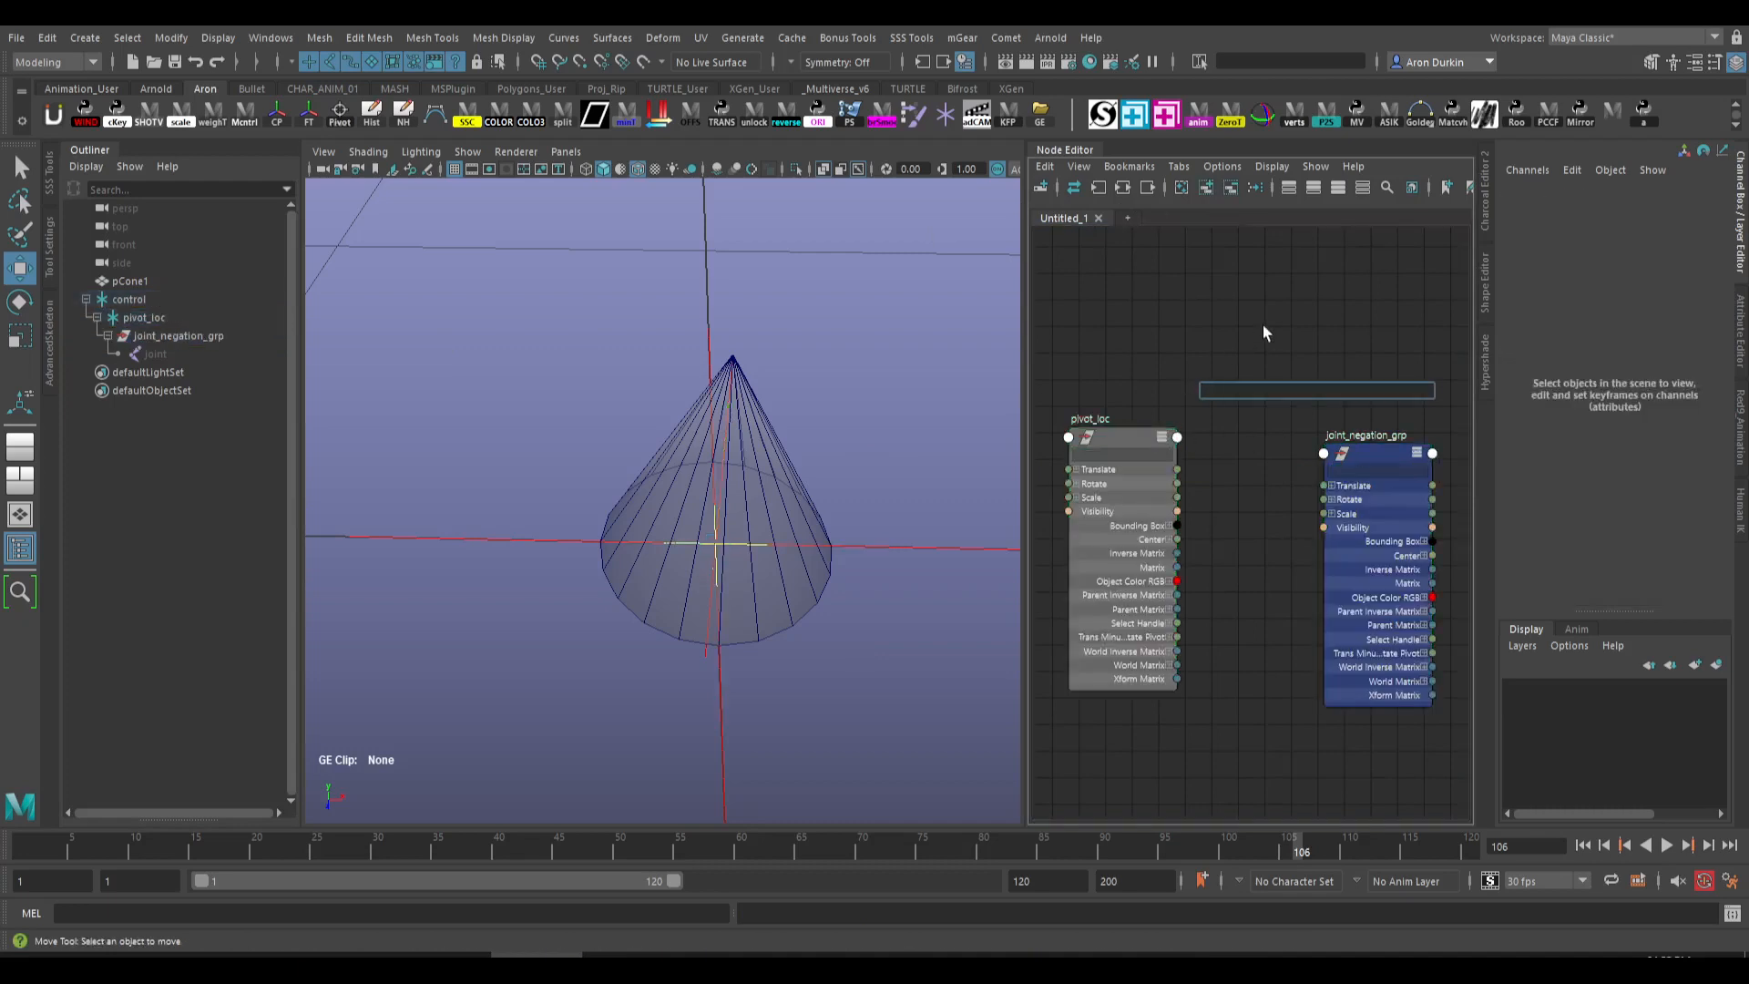
{"action": "type", "text": "uni"}
{"action": "key", "text": "Down"}
{"action": "key", "text": "Down"}
{"action": "key", "text": "Down"}
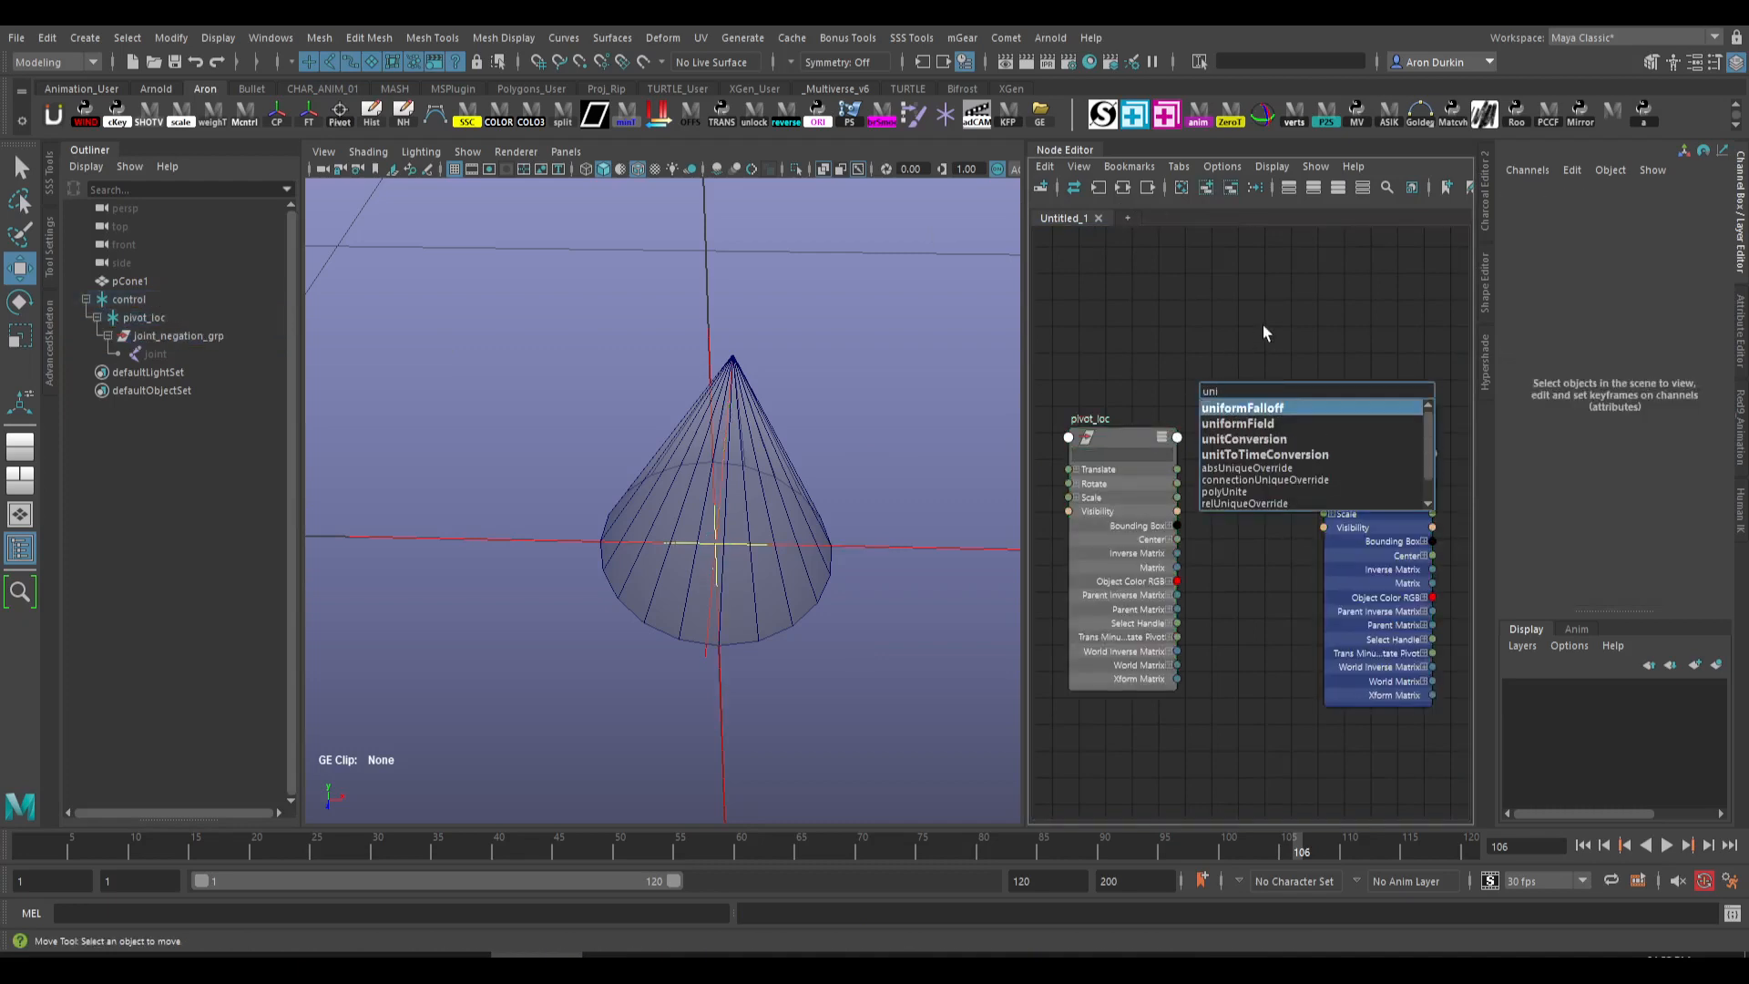
{"action": "key", "text": "Return"}
{"action": "left_click", "coordinate": [1288, 371]}
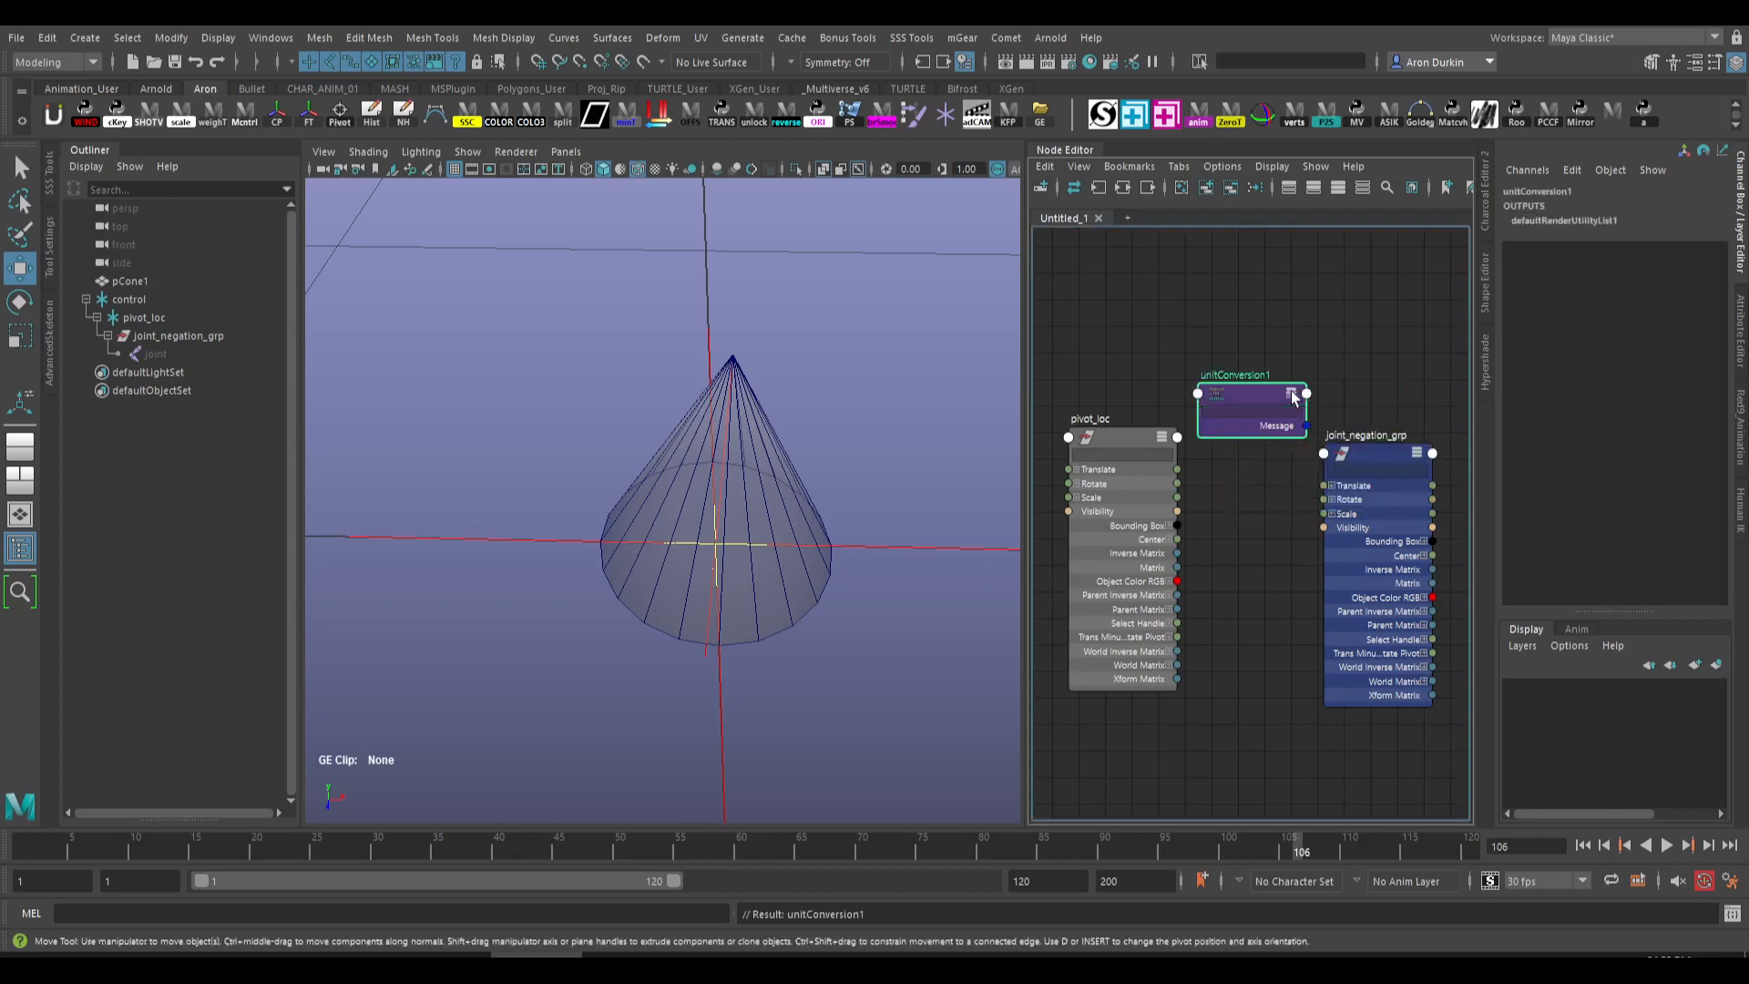
{"action": "left_click", "coordinate": [1289, 371]}
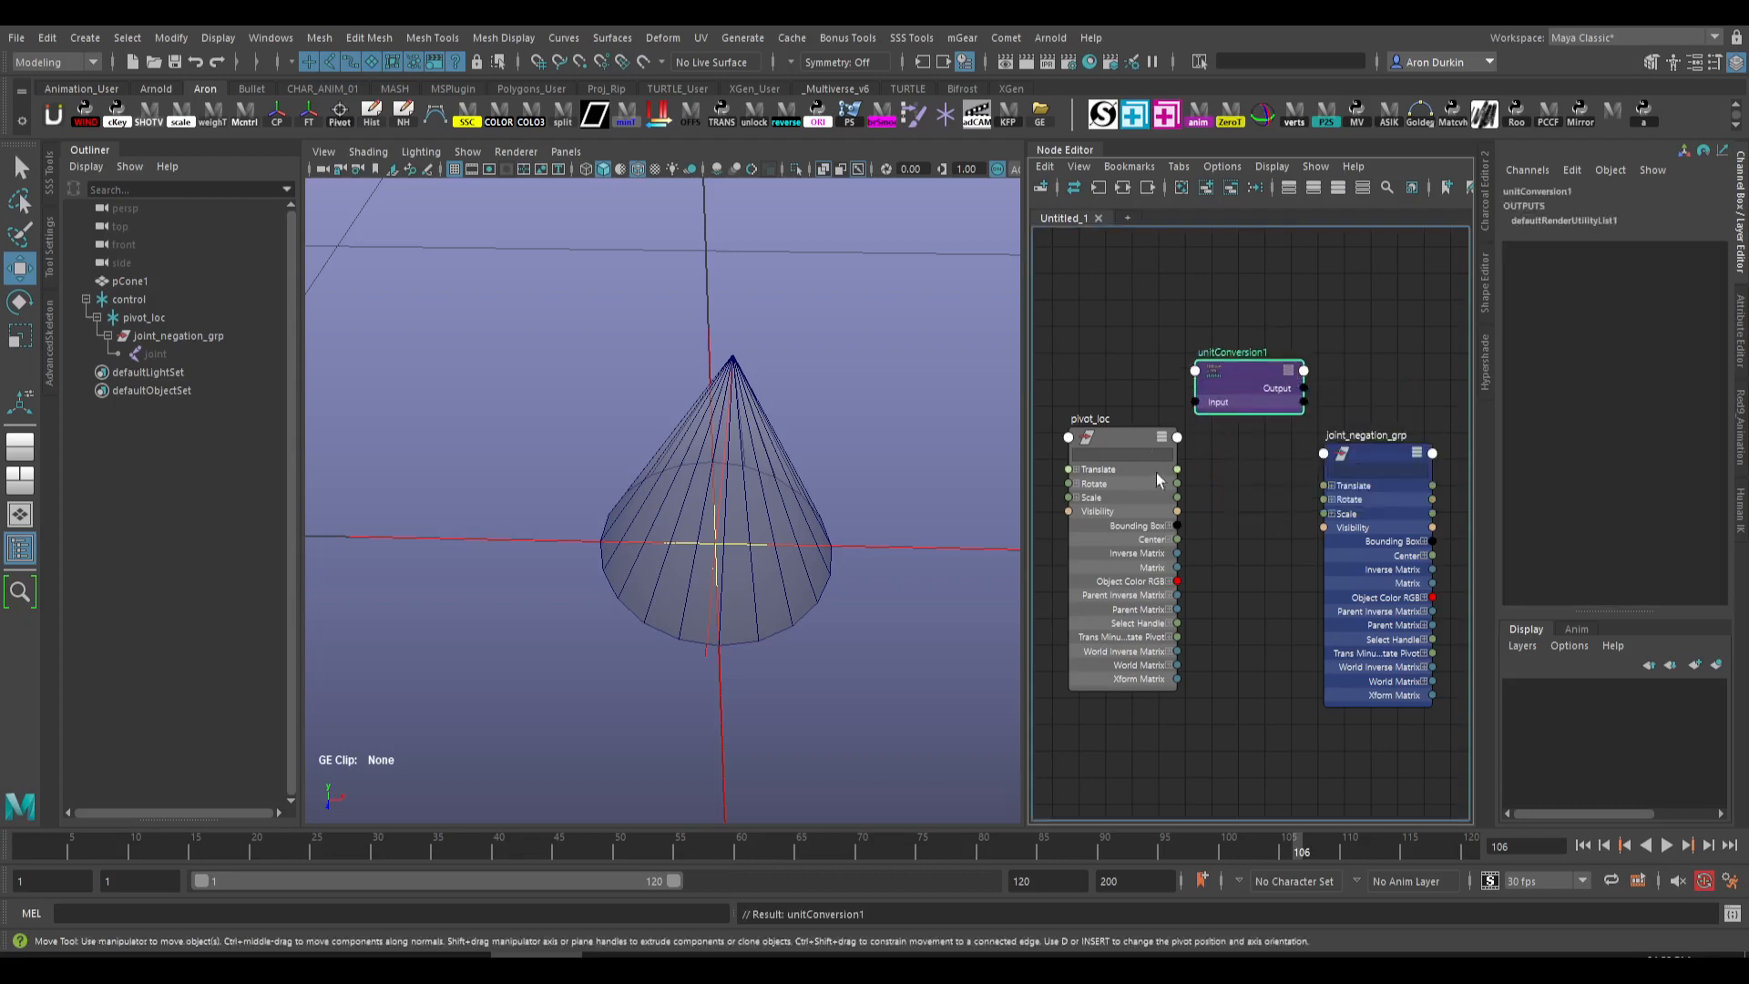
- Connect pivot_loc's Translate to the unitConversion Input, and its Output to joint_negation_grp's Translate
{"action": "left_click_drag", "start_coordinate": [1177, 470], "coordinate": [1194, 402]}
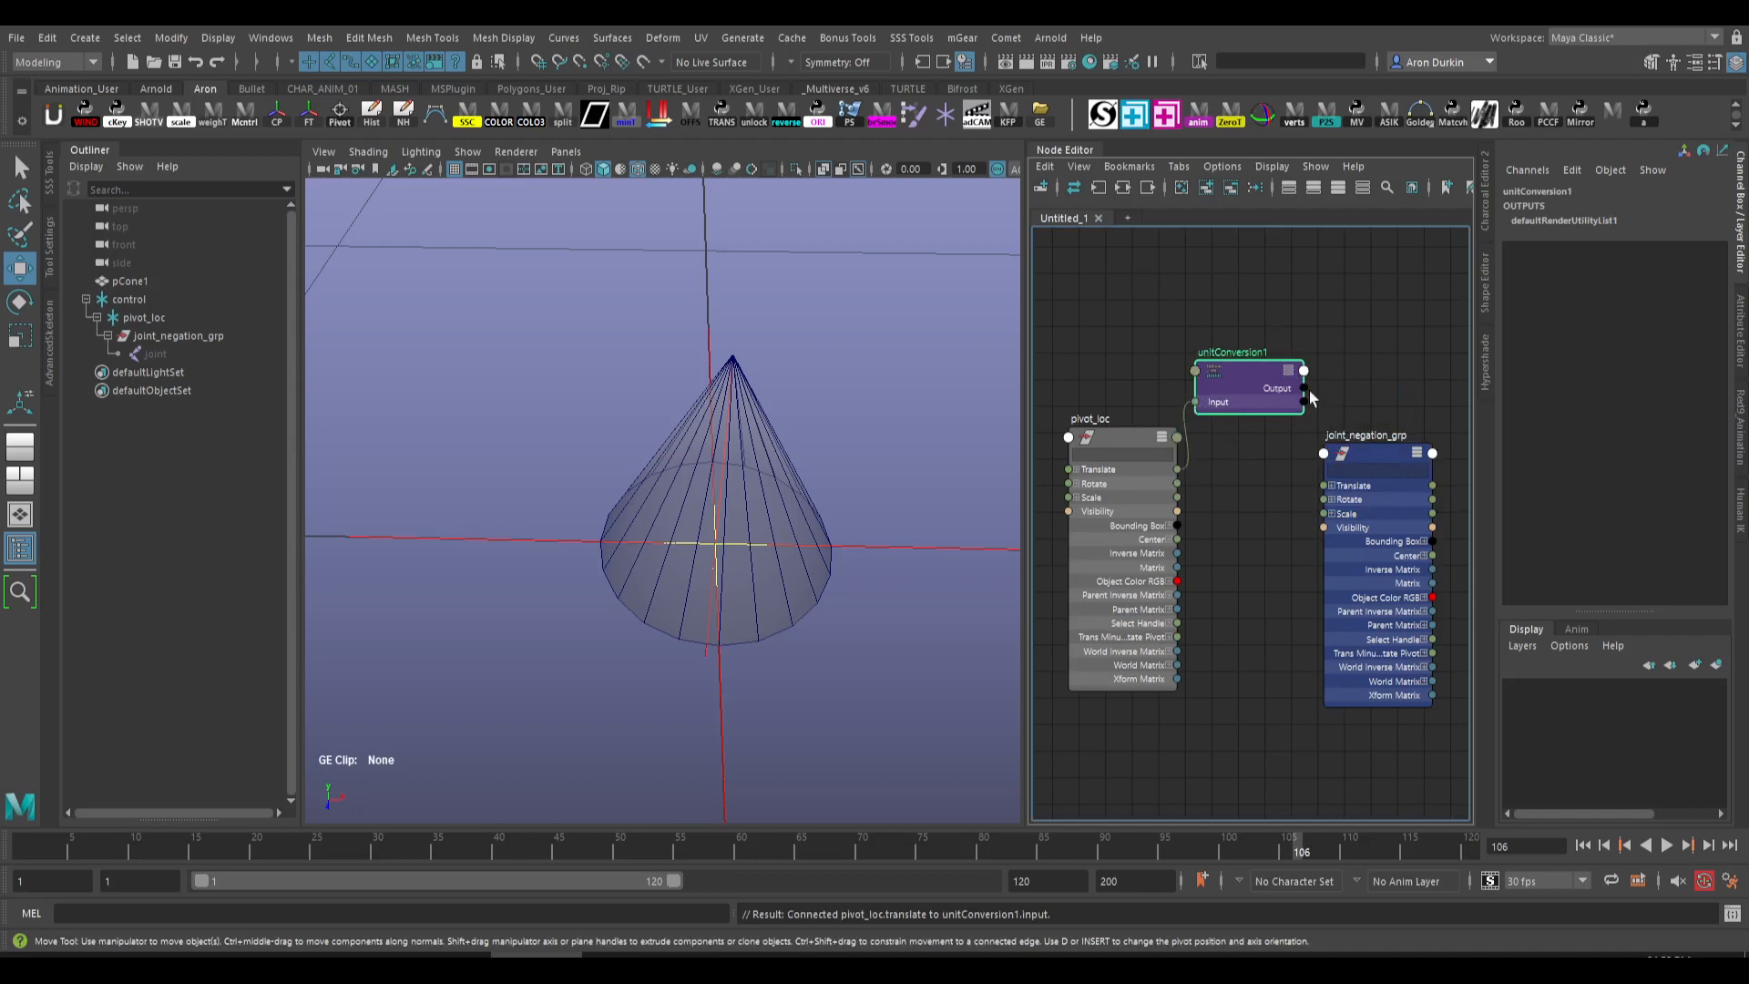
{"action": "left_click_drag", "start_coordinate": [1369, 459], "coordinate": [1404, 445]}
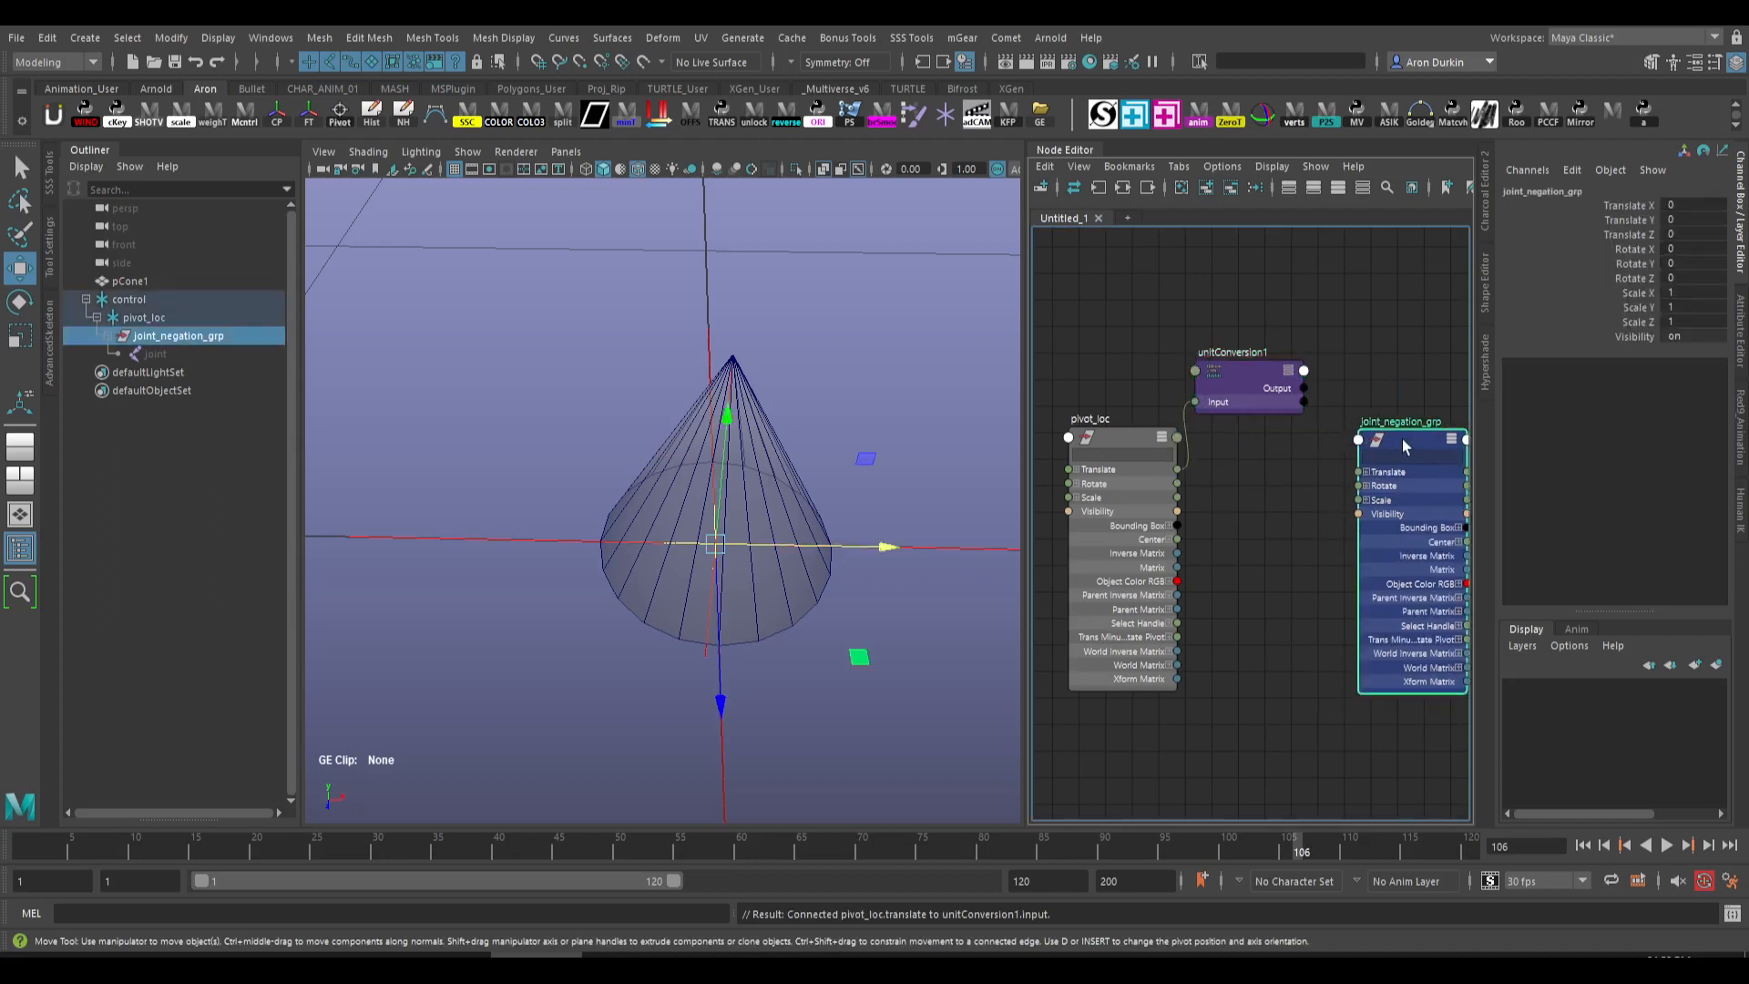
{"action": "left_click_drag", "start_coordinate": [1300, 392], "coordinate": [1364, 473]}
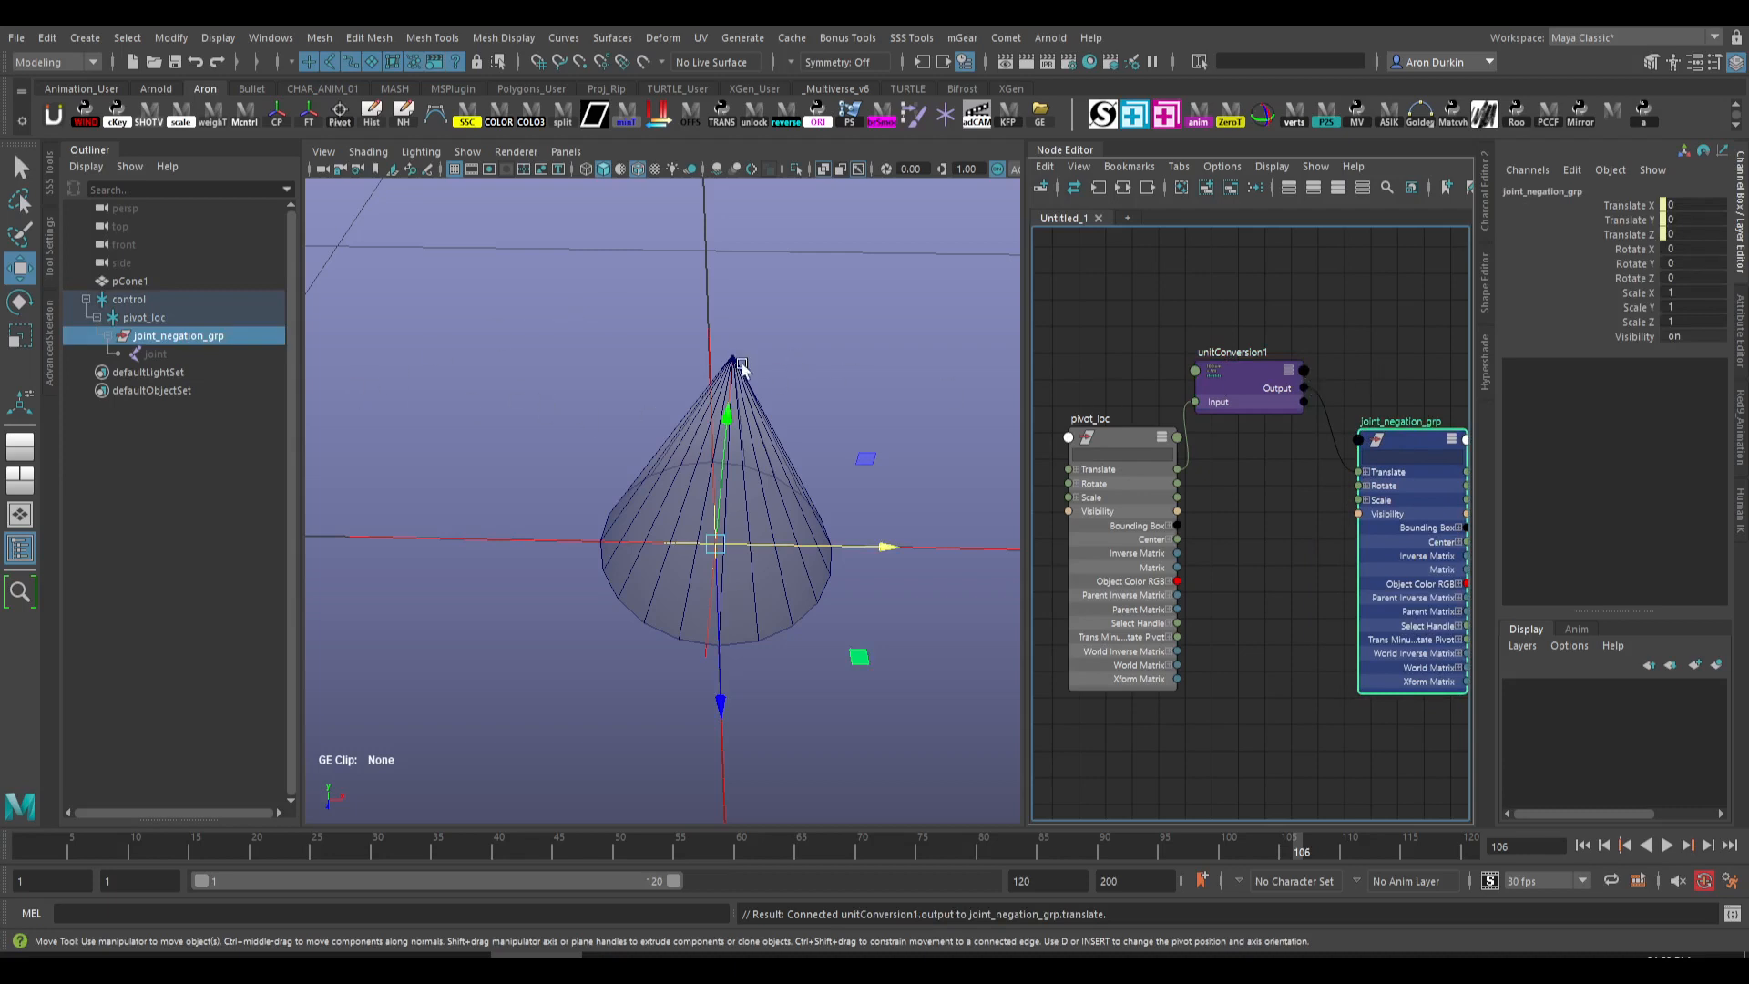
- Test the new connection by moving pivot_loc slightly along X, and undo the move
{"action": "left_click", "coordinate": [217, 318]}
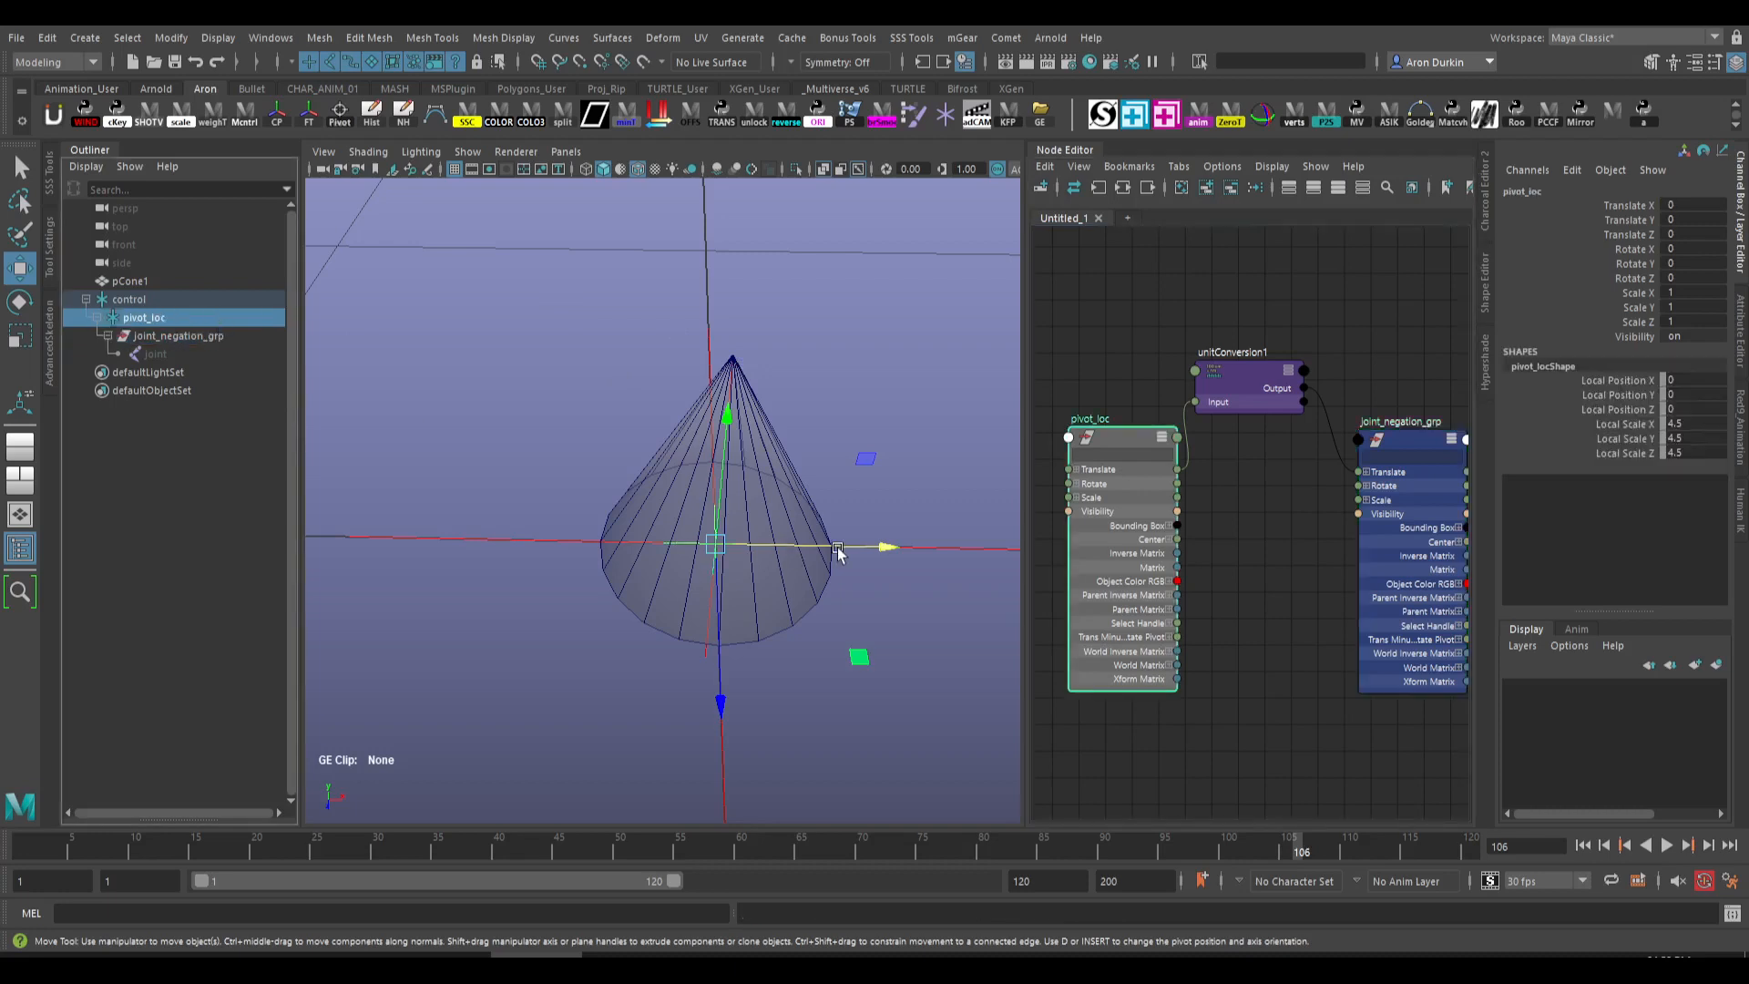
{"action": "left_click_drag", "start_coordinate": [838, 550], "coordinate": [879, 548]}
{"action": "key", "text": "ctrl+z"}
- Set the Conversion Factor of the unitConversion node to -1
{"action": "double_click", "coordinate": [1290, 408]}
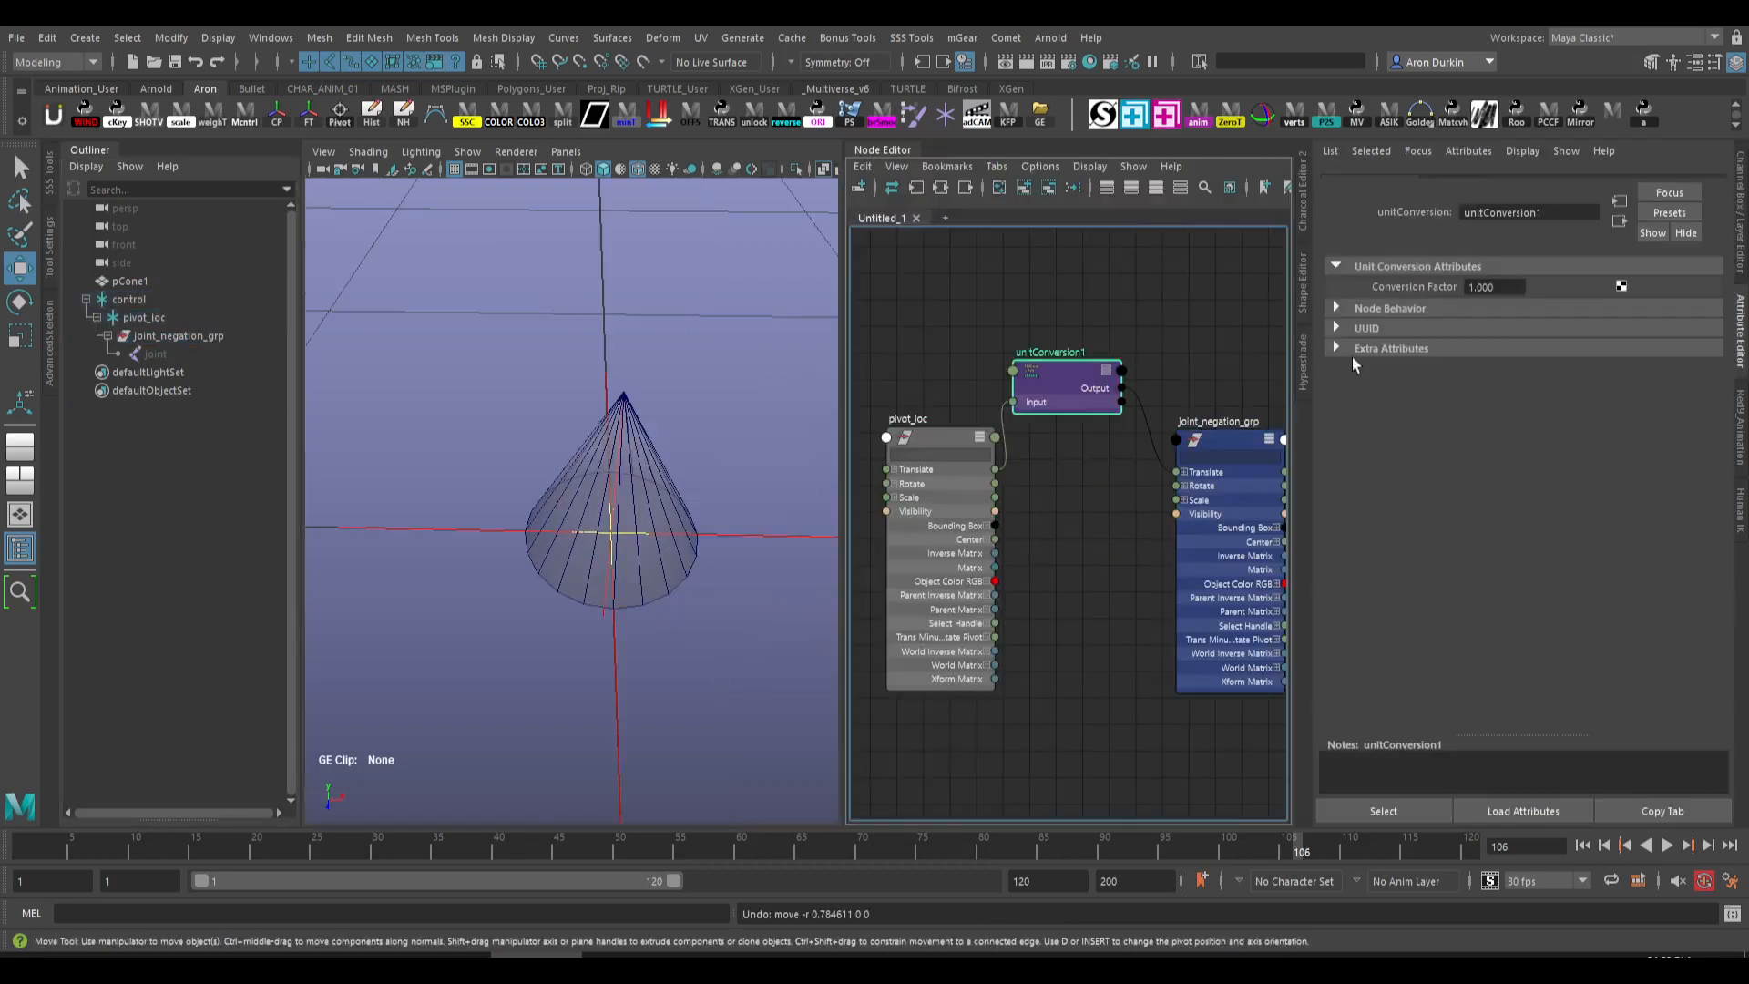
{"action": "left_click", "coordinate": [1493, 302]}
{"action": "type", "text": "-1"}
{"action": "key", "text": "Return"}
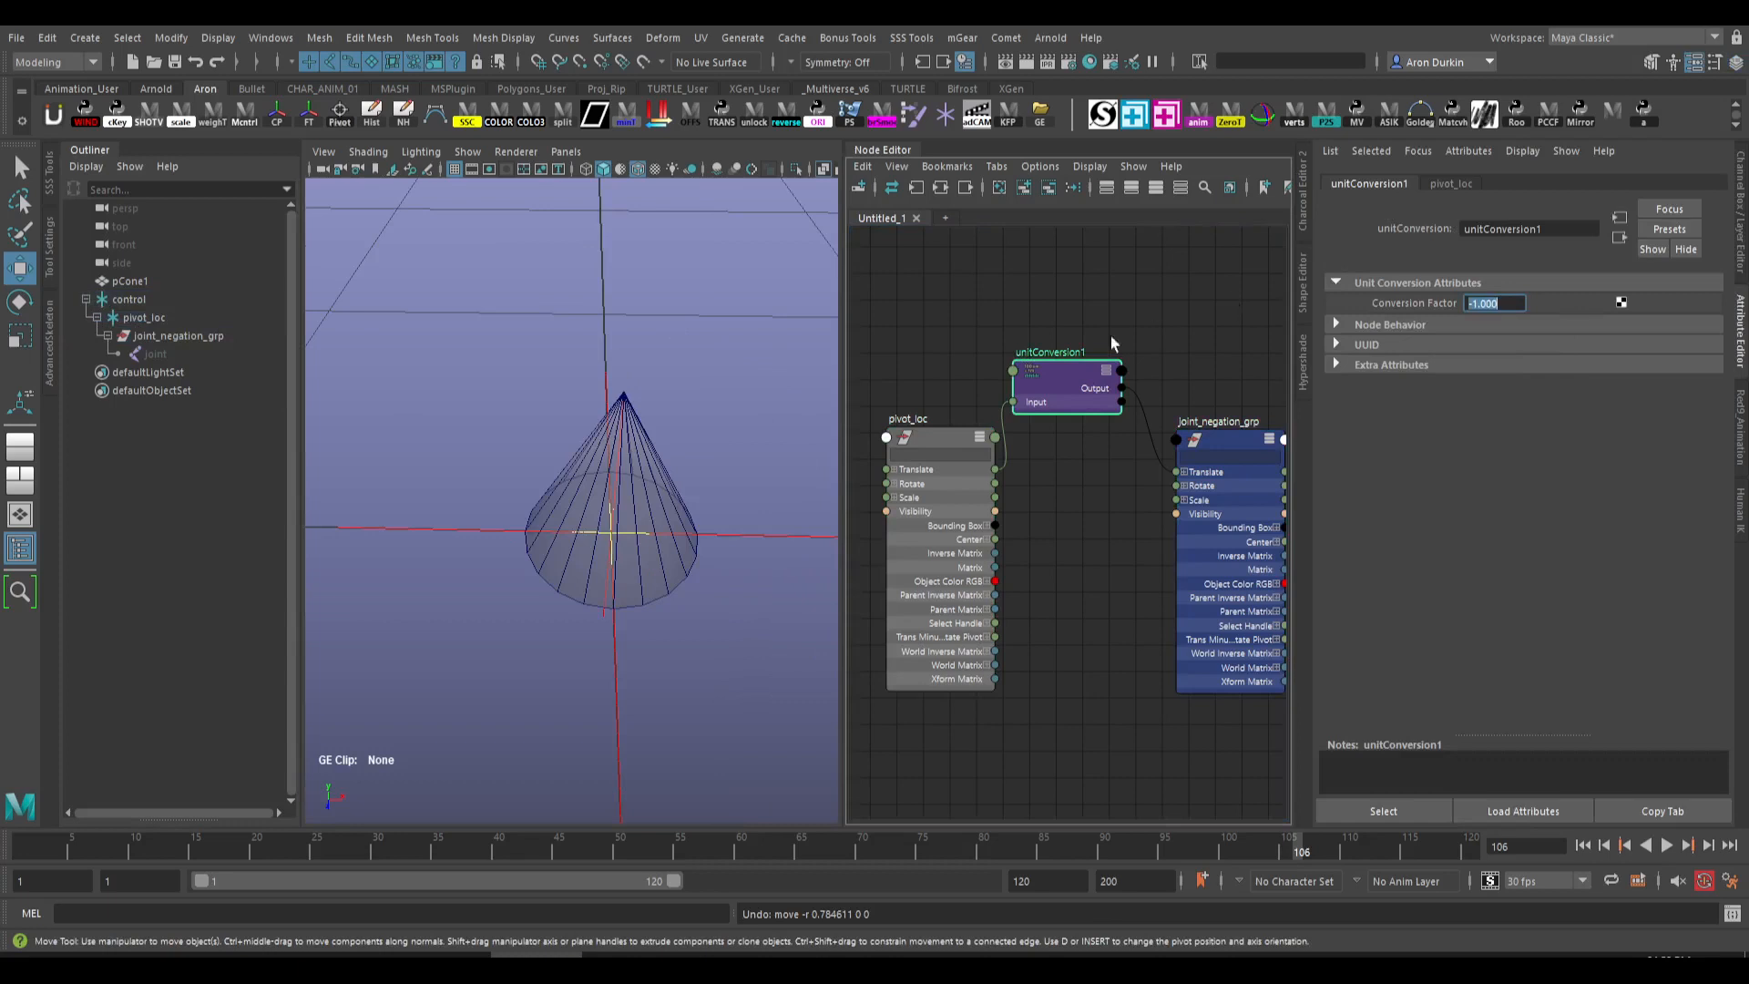
{"action": "key", "text": "ctrl+a"}
- Move pivot_loc along X to about -8.828 to test the negated translation
{"action": "left_click", "coordinate": [226, 317]}
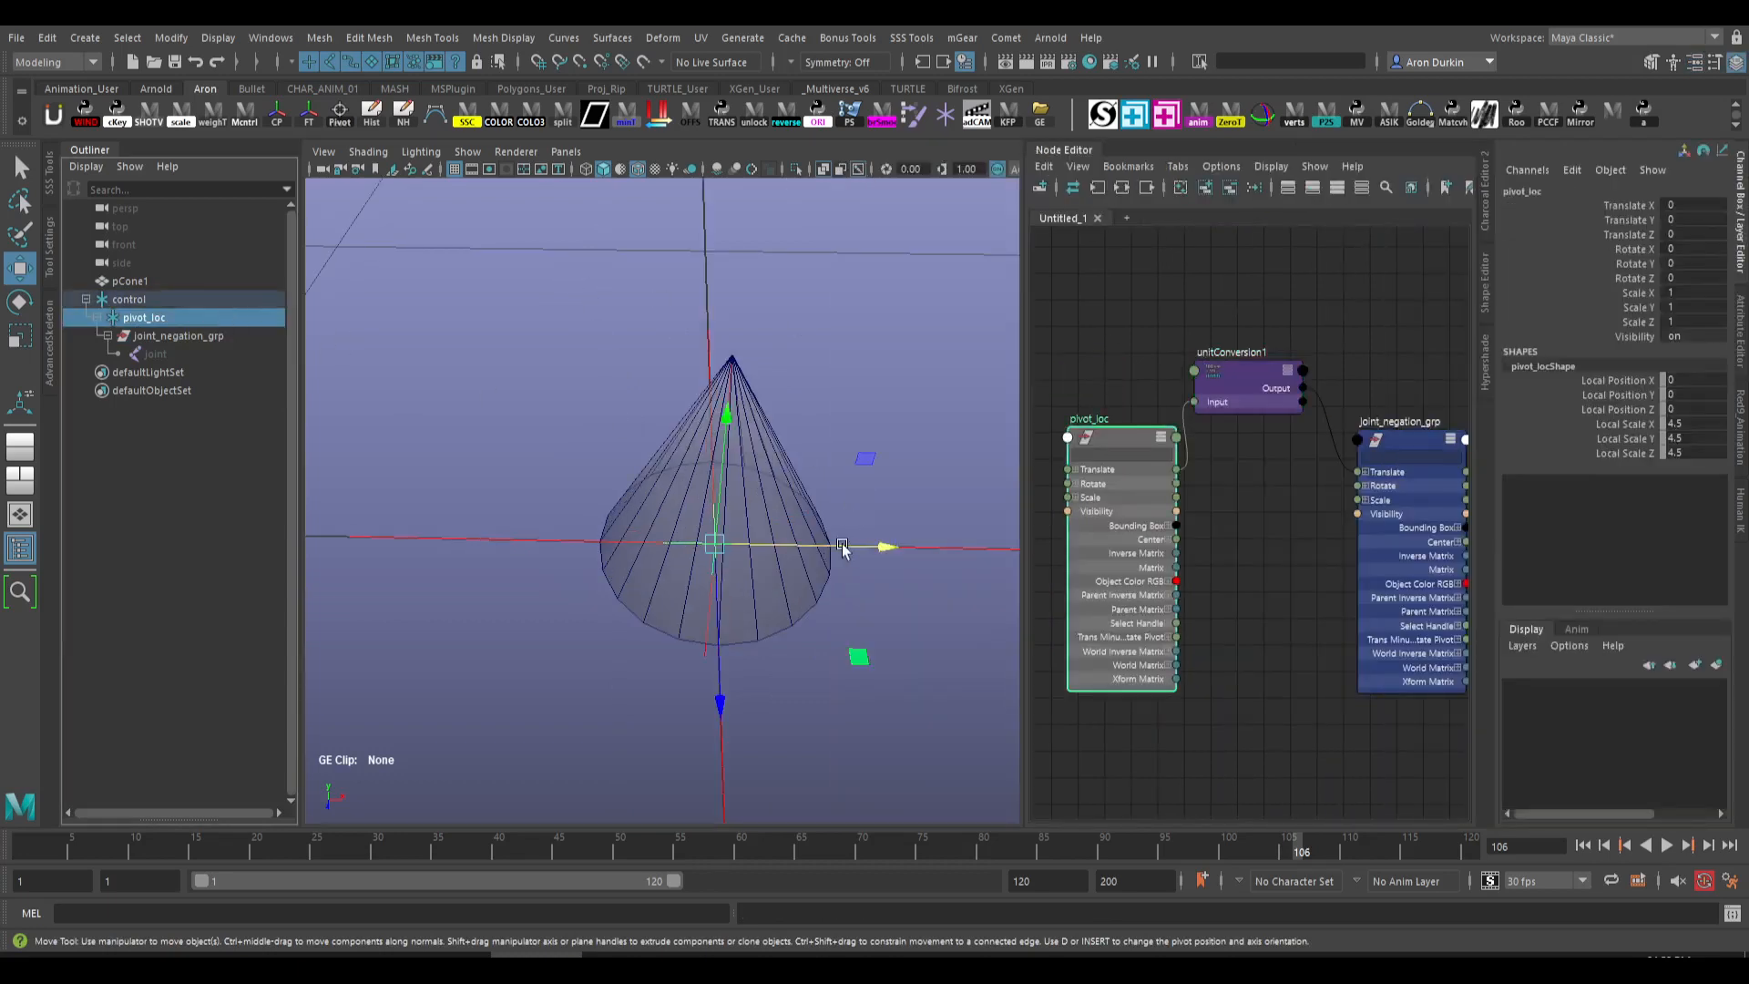
{"action": "left_click_drag", "start_coordinate": [877, 547], "coordinate": [746, 545]}
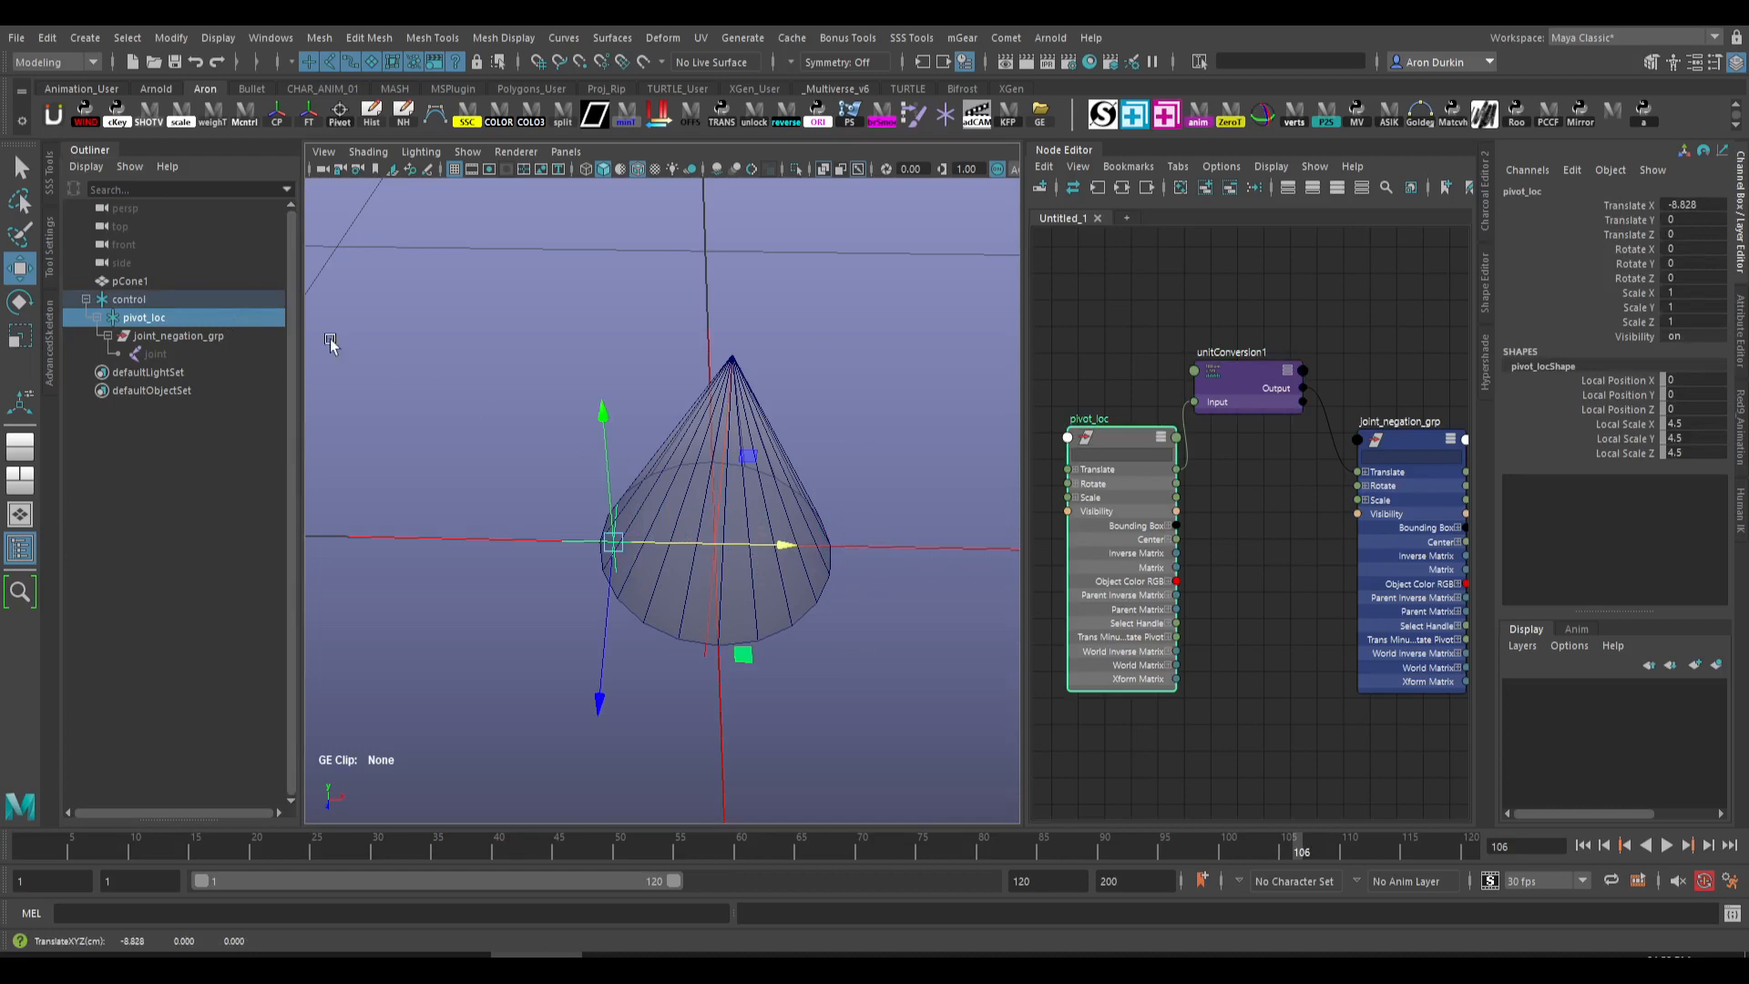
- Compare the Translate values of joint_negation_grp and pivot_loc, and undo pivot_loc's move along X
{"action": "left_click", "coordinate": [250, 336]}
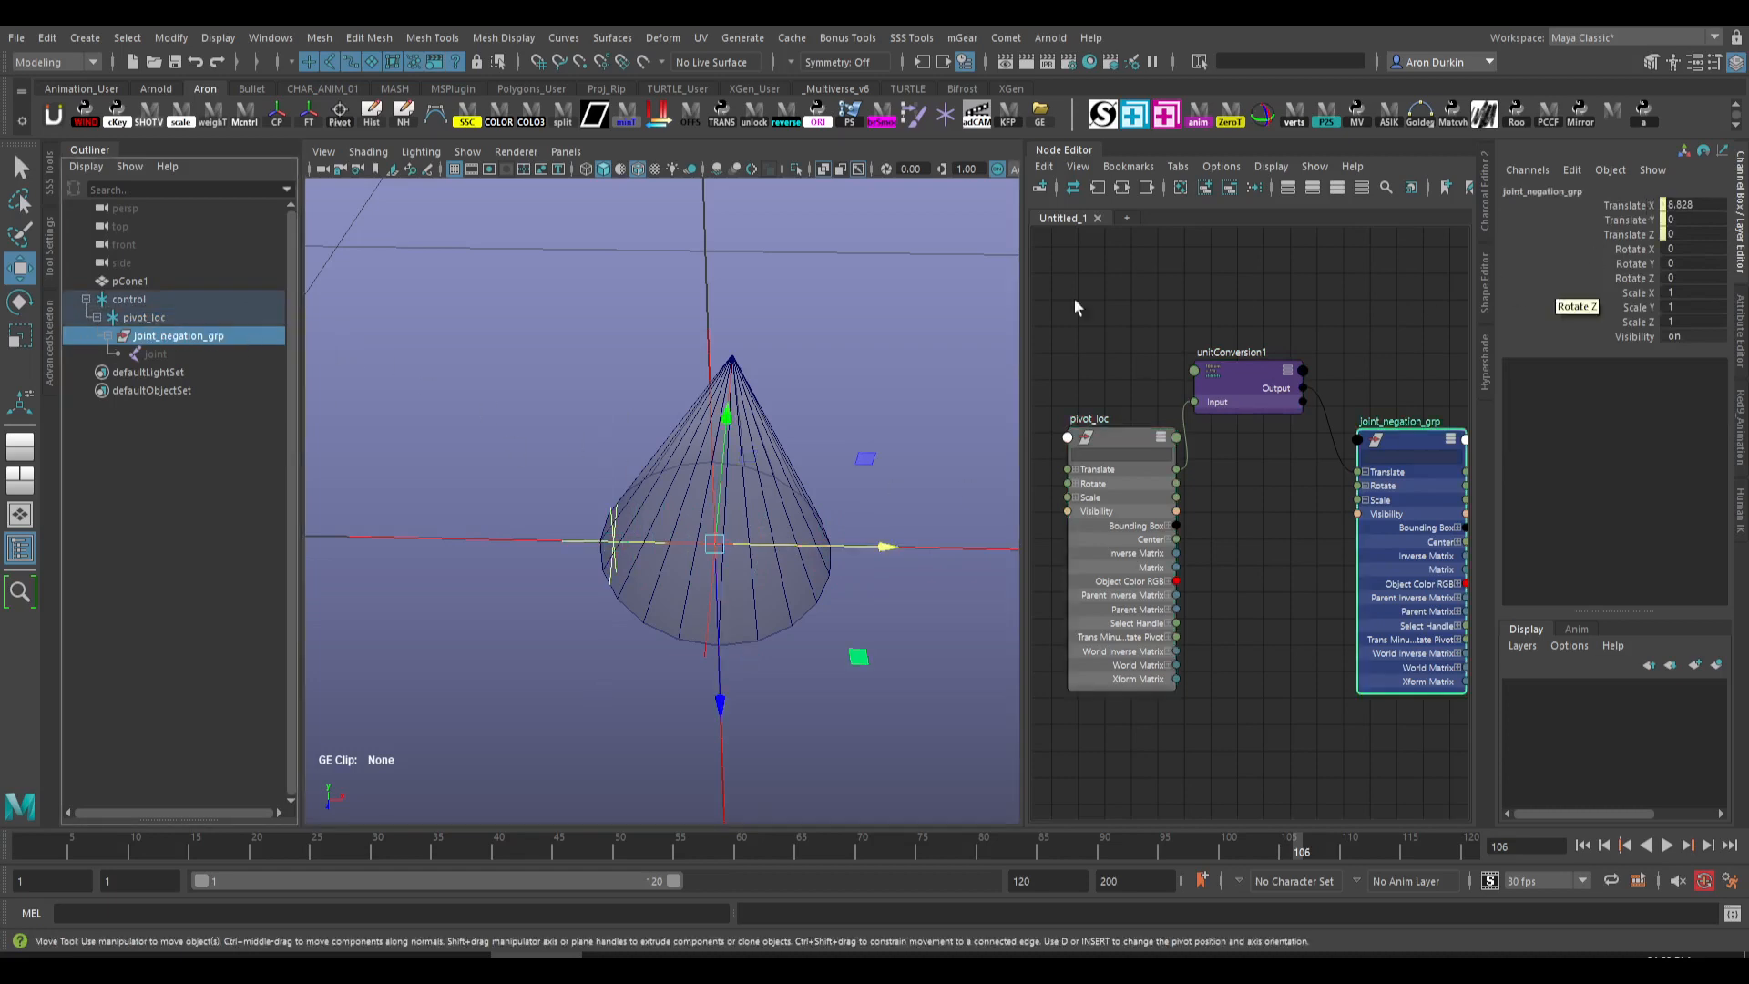
{"action": "left_click", "coordinate": [269, 319]}
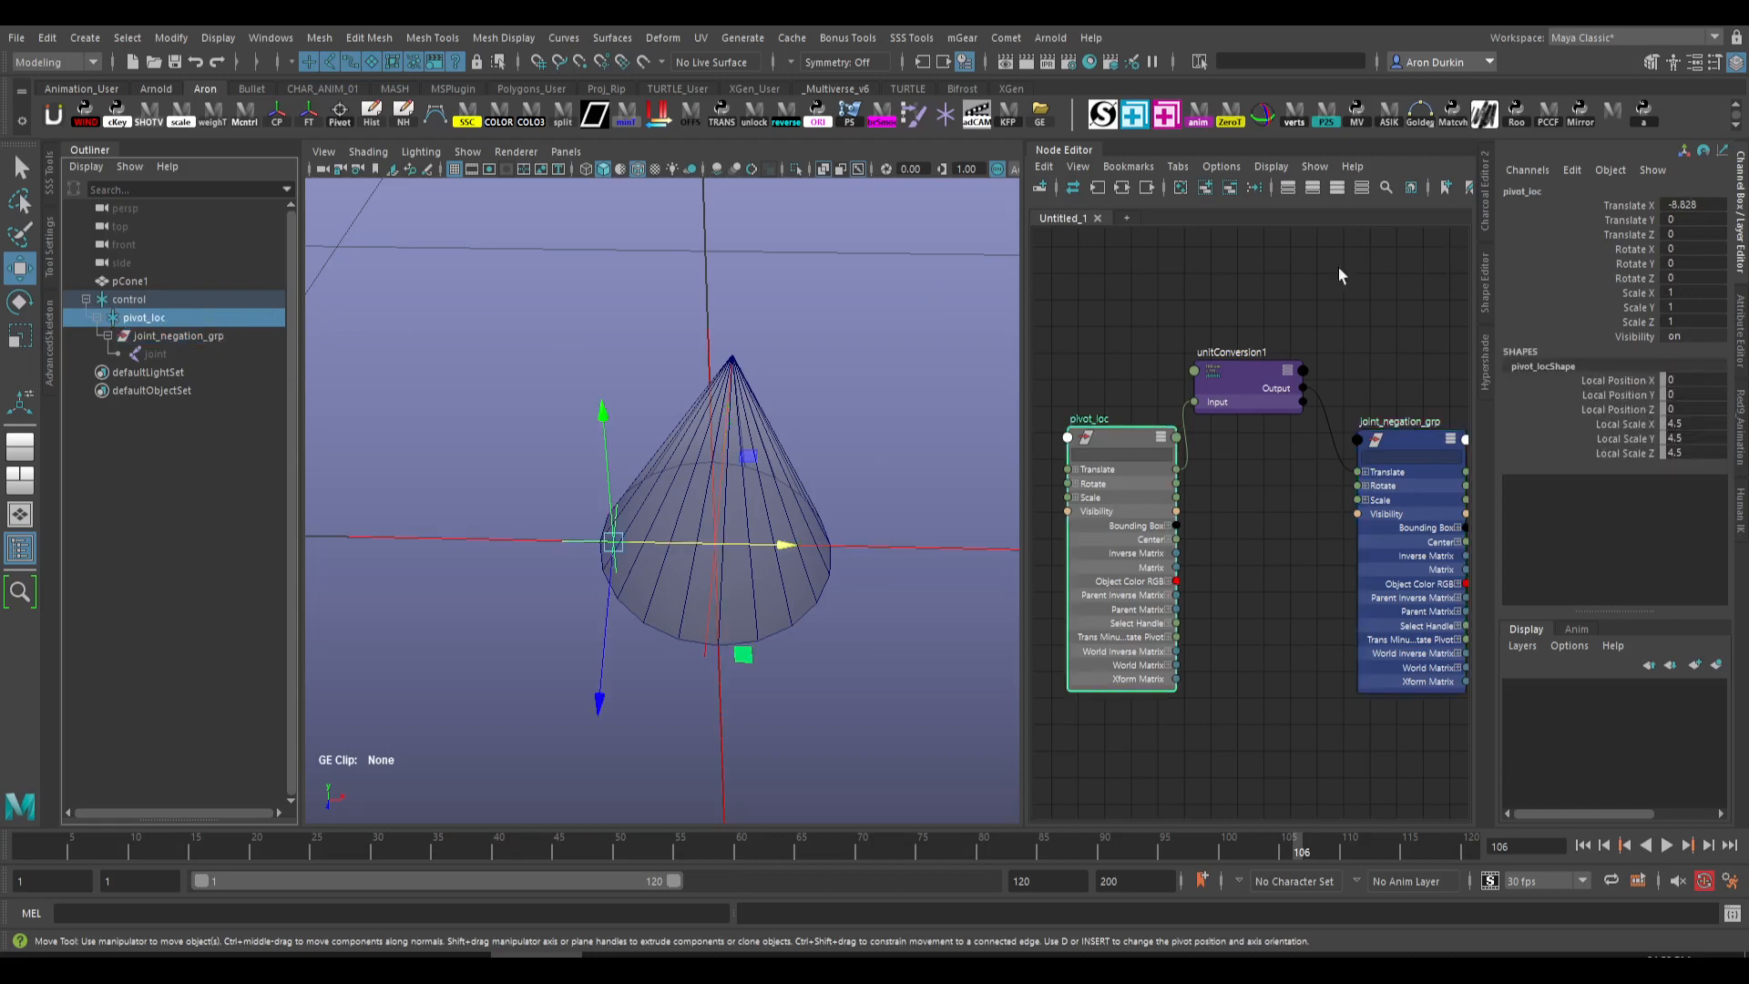
{"action": "key", "text": "alt+q"}
{"action": "key", "text": "ctrl+z"}
{"action": "key", "text": "alt+w"}
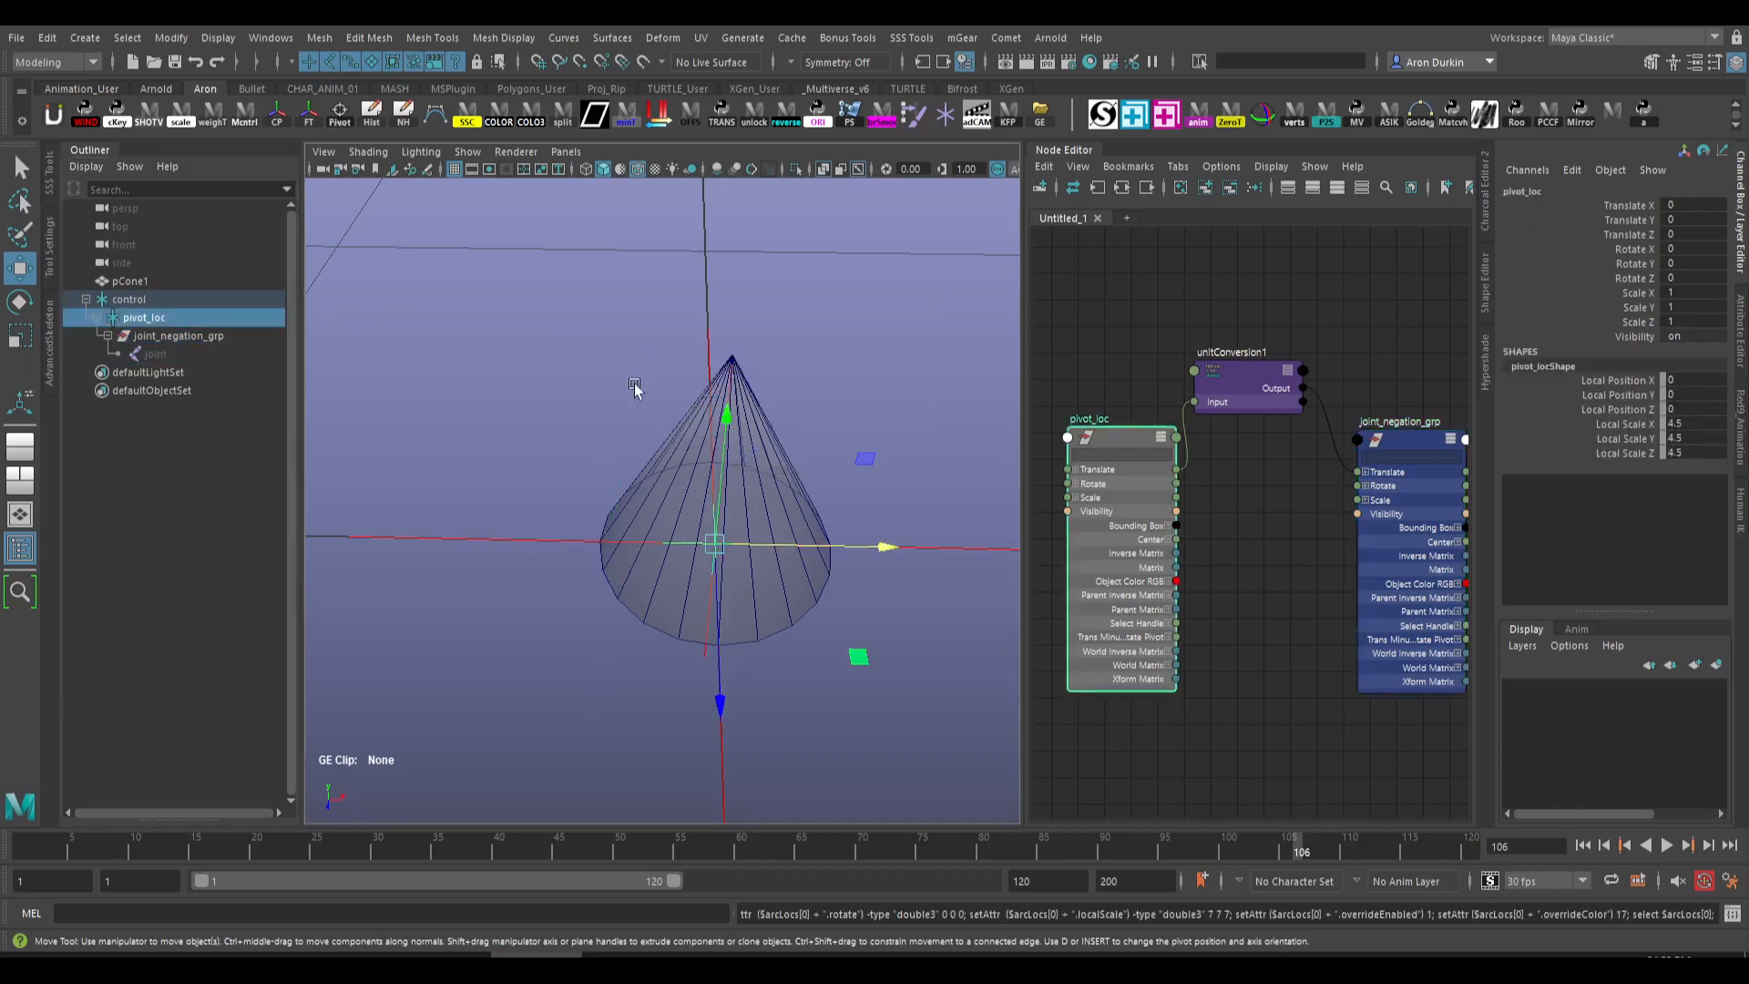
- Move pivot_loc along X to about 10.706, test-rotate it about Z to about -33.543, and undo the rotation
{"action": "left_click_drag", "start_coordinate": [822, 545], "coordinate": [911, 492]}
{"action": "left_click_drag", "start_coordinate": [898, 552], "coordinate": [794, 494]}
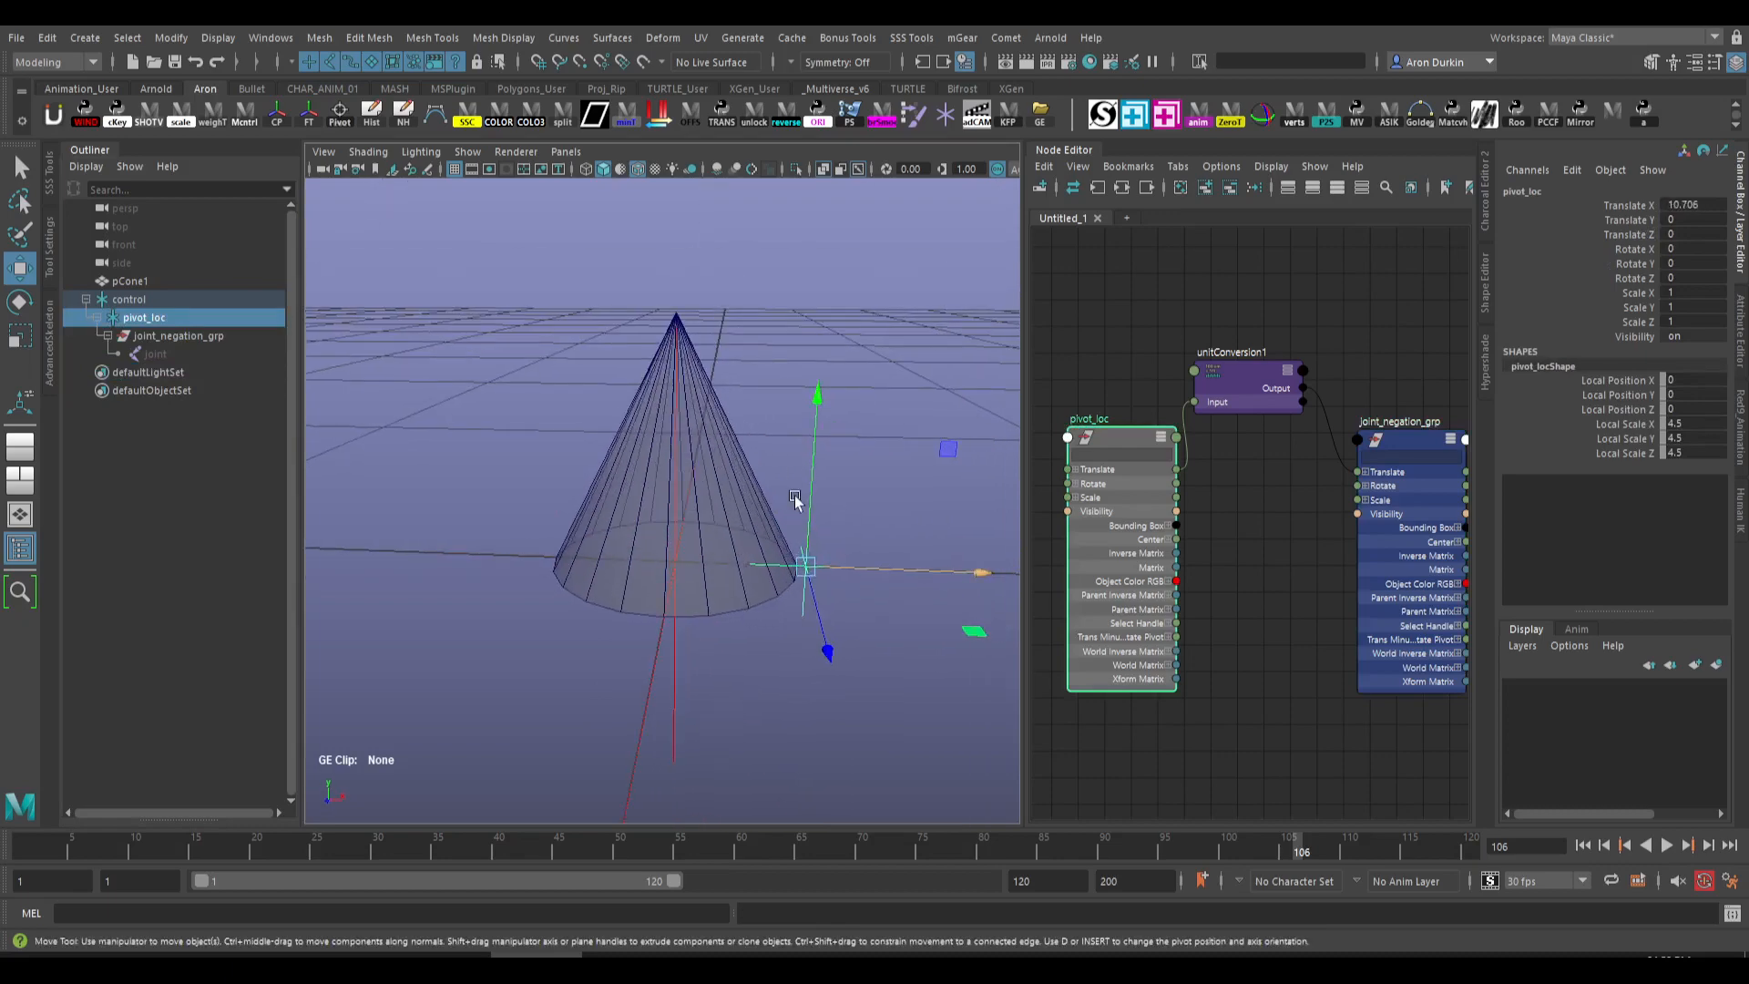
{"action": "key", "text": "e"}
{"action": "left_click_drag", "start_coordinate": [889, 423], "coordinate": [971, 474]}
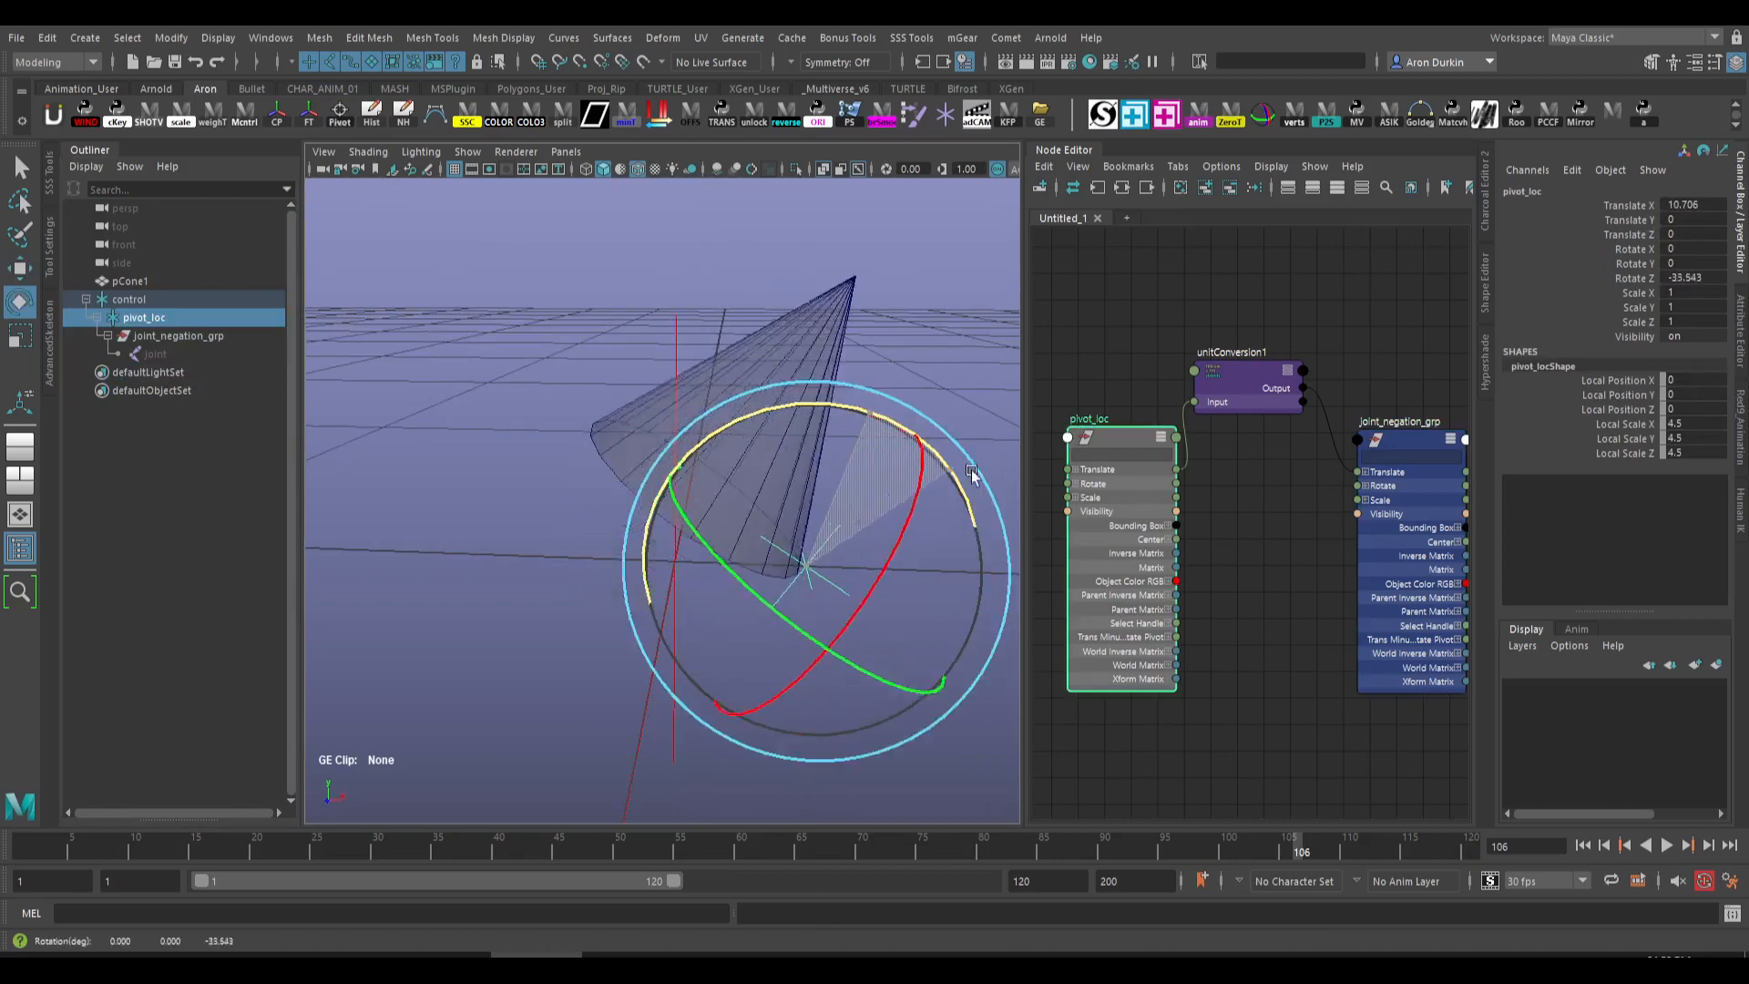
{"action": "key", "text": "ctrl+z"}
- Move pivot_loc along X to about -10.809, test-rotate it about Z, and undo the rotation
{"action": "key", "text": "w"}
{"action": "left_click_drag", "start_coordinate": [888, 570], "coordinate": [638, 559]}
{"action": "key", "text": "e"}
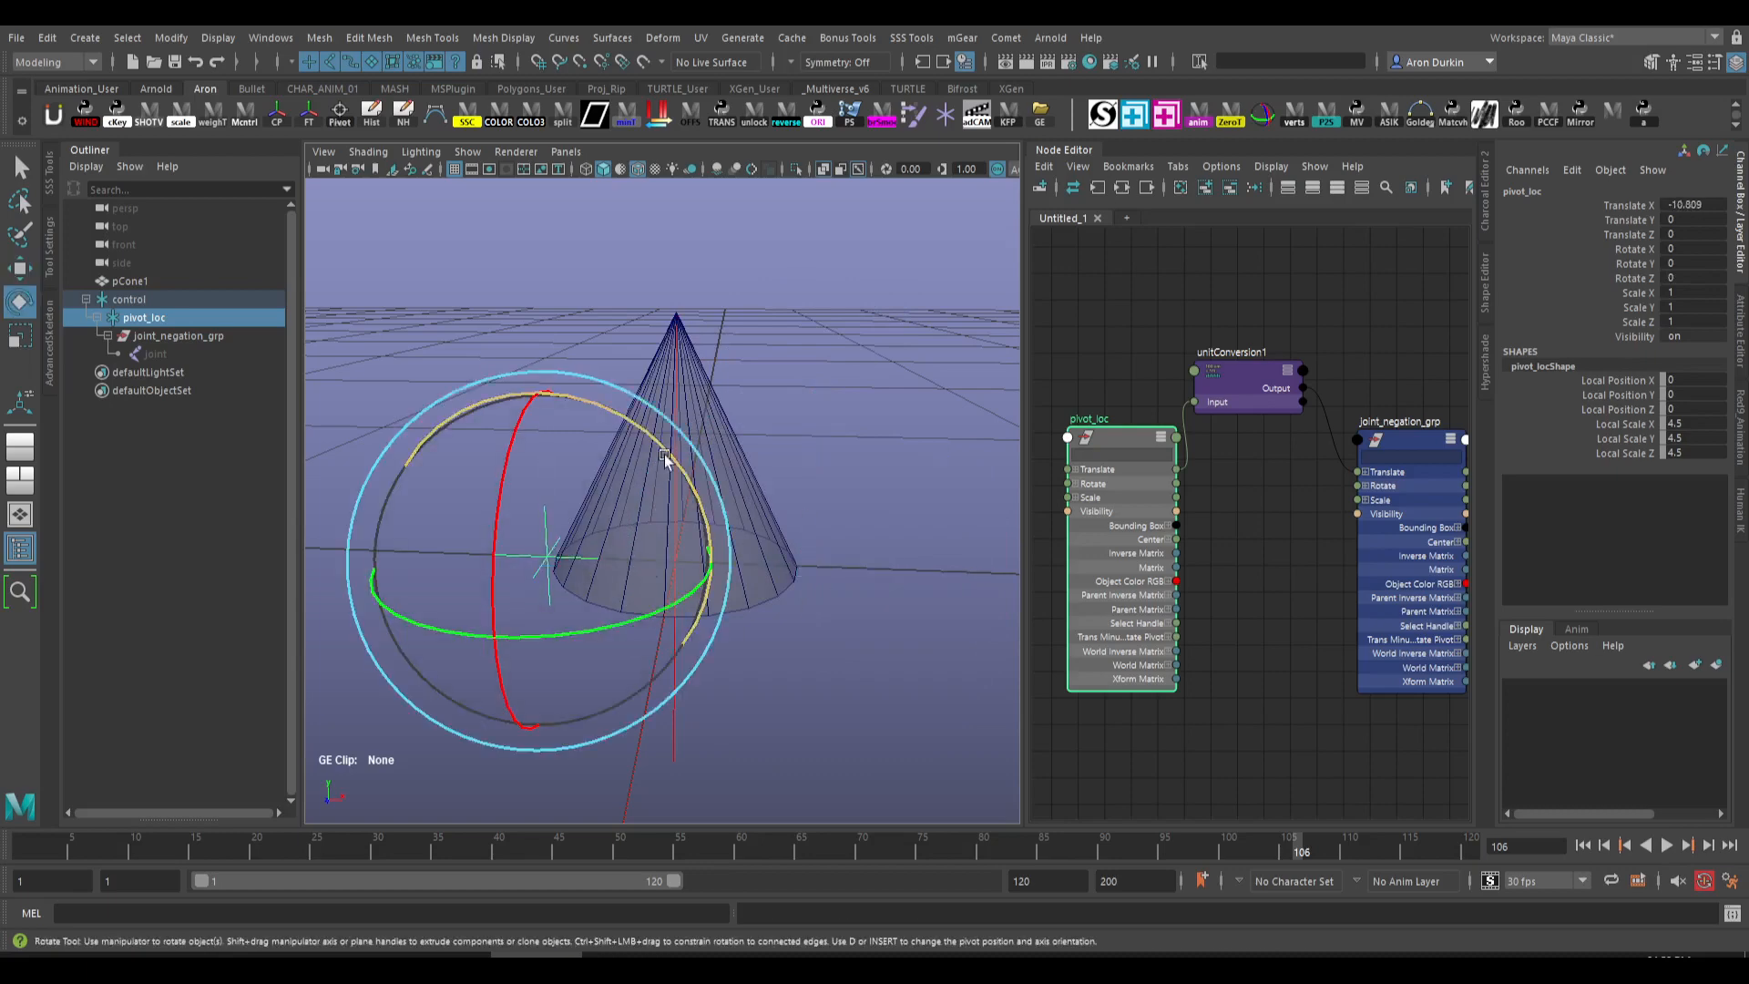
{"action": "left_click_drag", "start_coordinate": [665, 457], "coordinate": [627, 433]}
{"action": "key", "text": "ctrl+z"}
- Move pivot_loc along X to 10, at the rim of the cone's base
{"action": "key", "text": "q"}
{"action": "key", "text": "w"}
{"action": "left_click_drag", "start_coordinate": [721, 566], "coordinate": [879, 567], "text": "alt"}
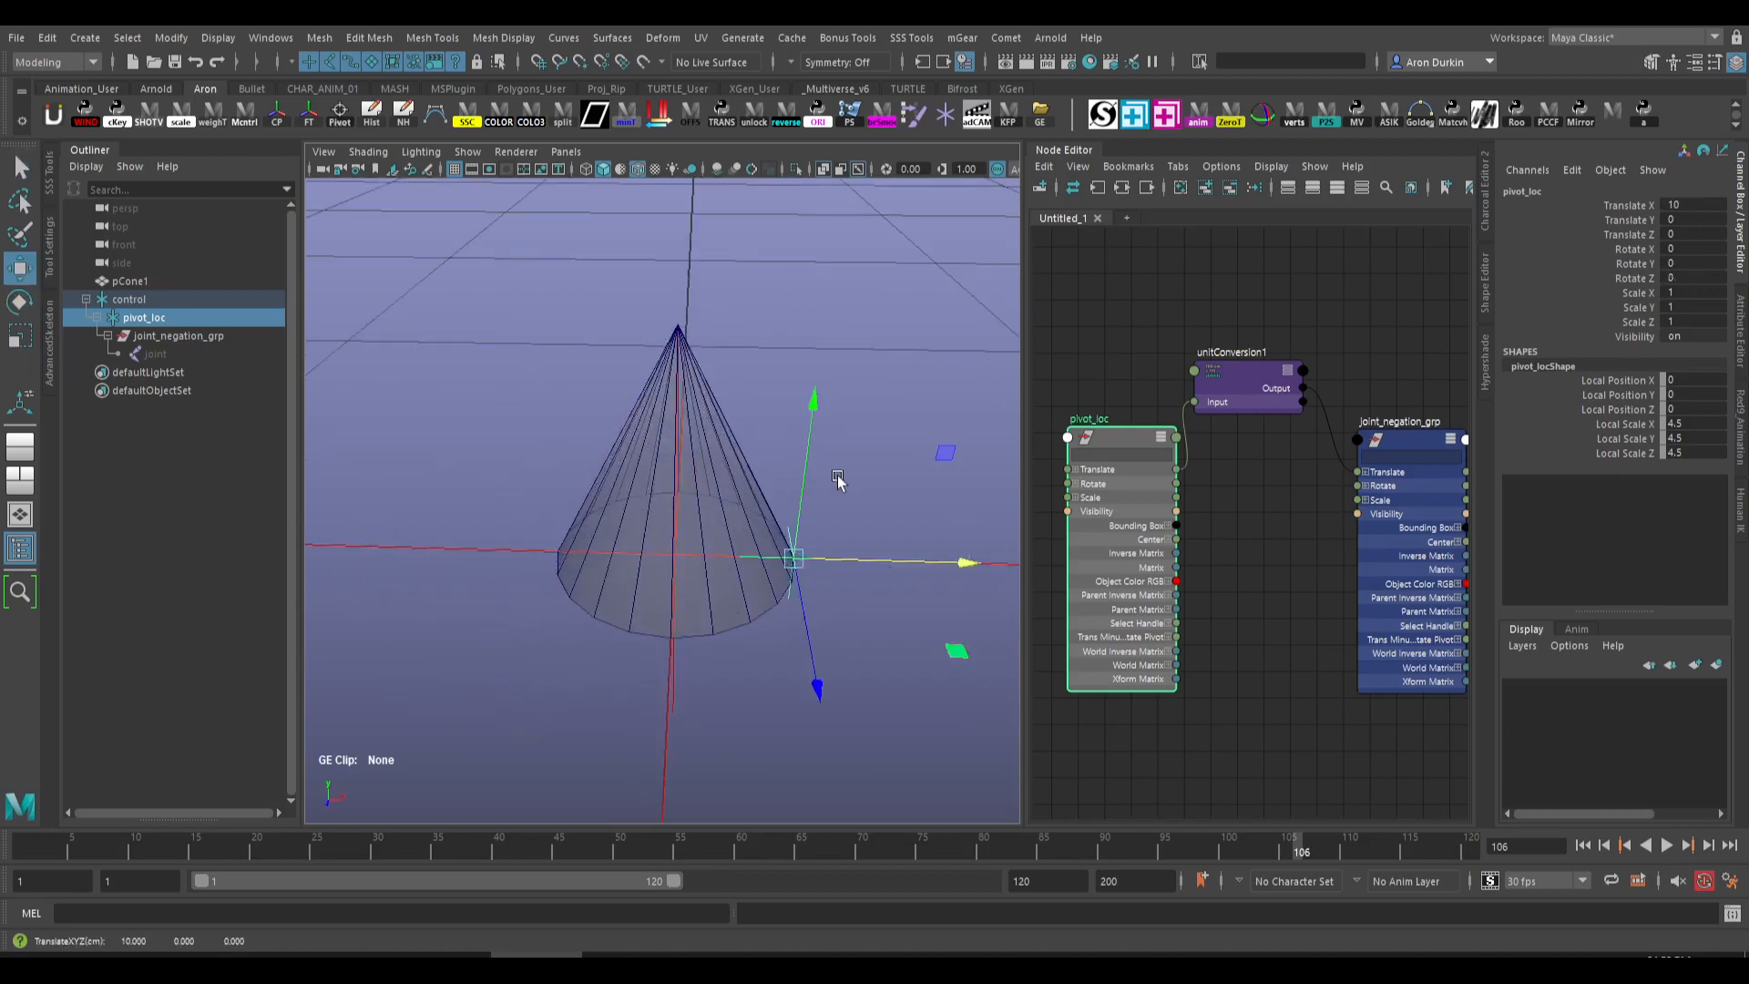
{"action": "left_click_drag", "start_coordinate": [838, 481], "coordinate": [742, 557], "text": "alt"}
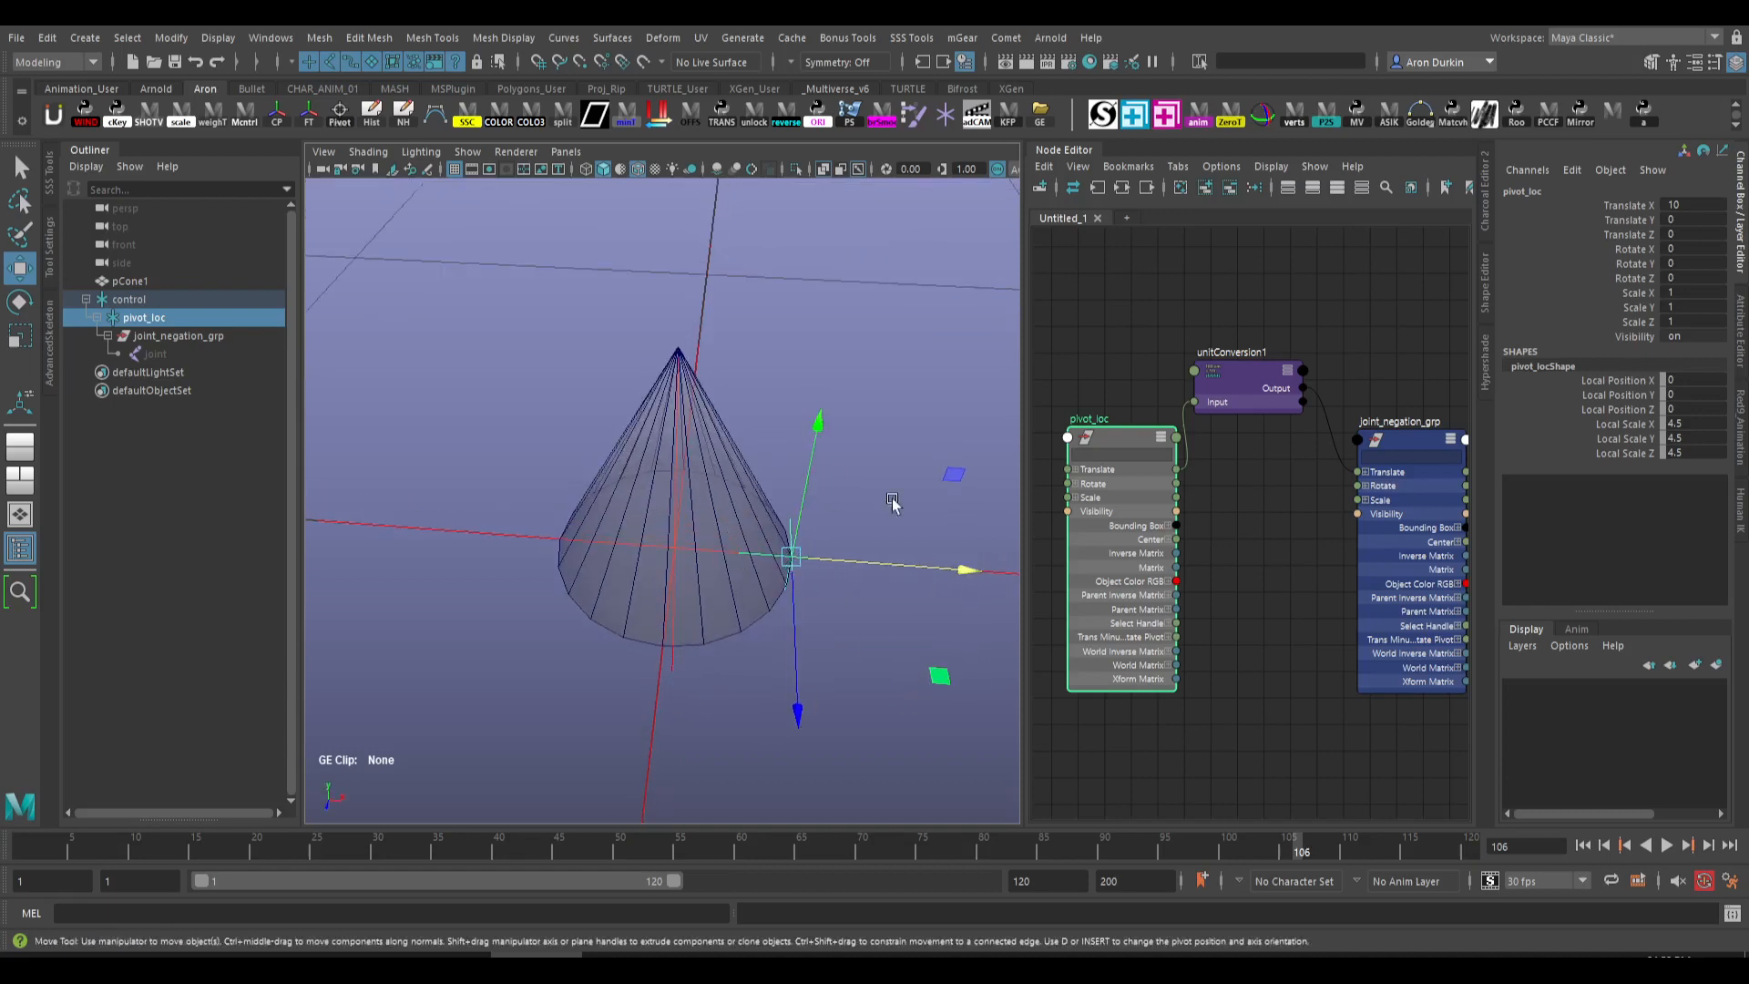
- Lock all of pivot_loc's transform and visibility channels except Rotate Z
{"action": "left_click", "coordinate": [1642, 206]}
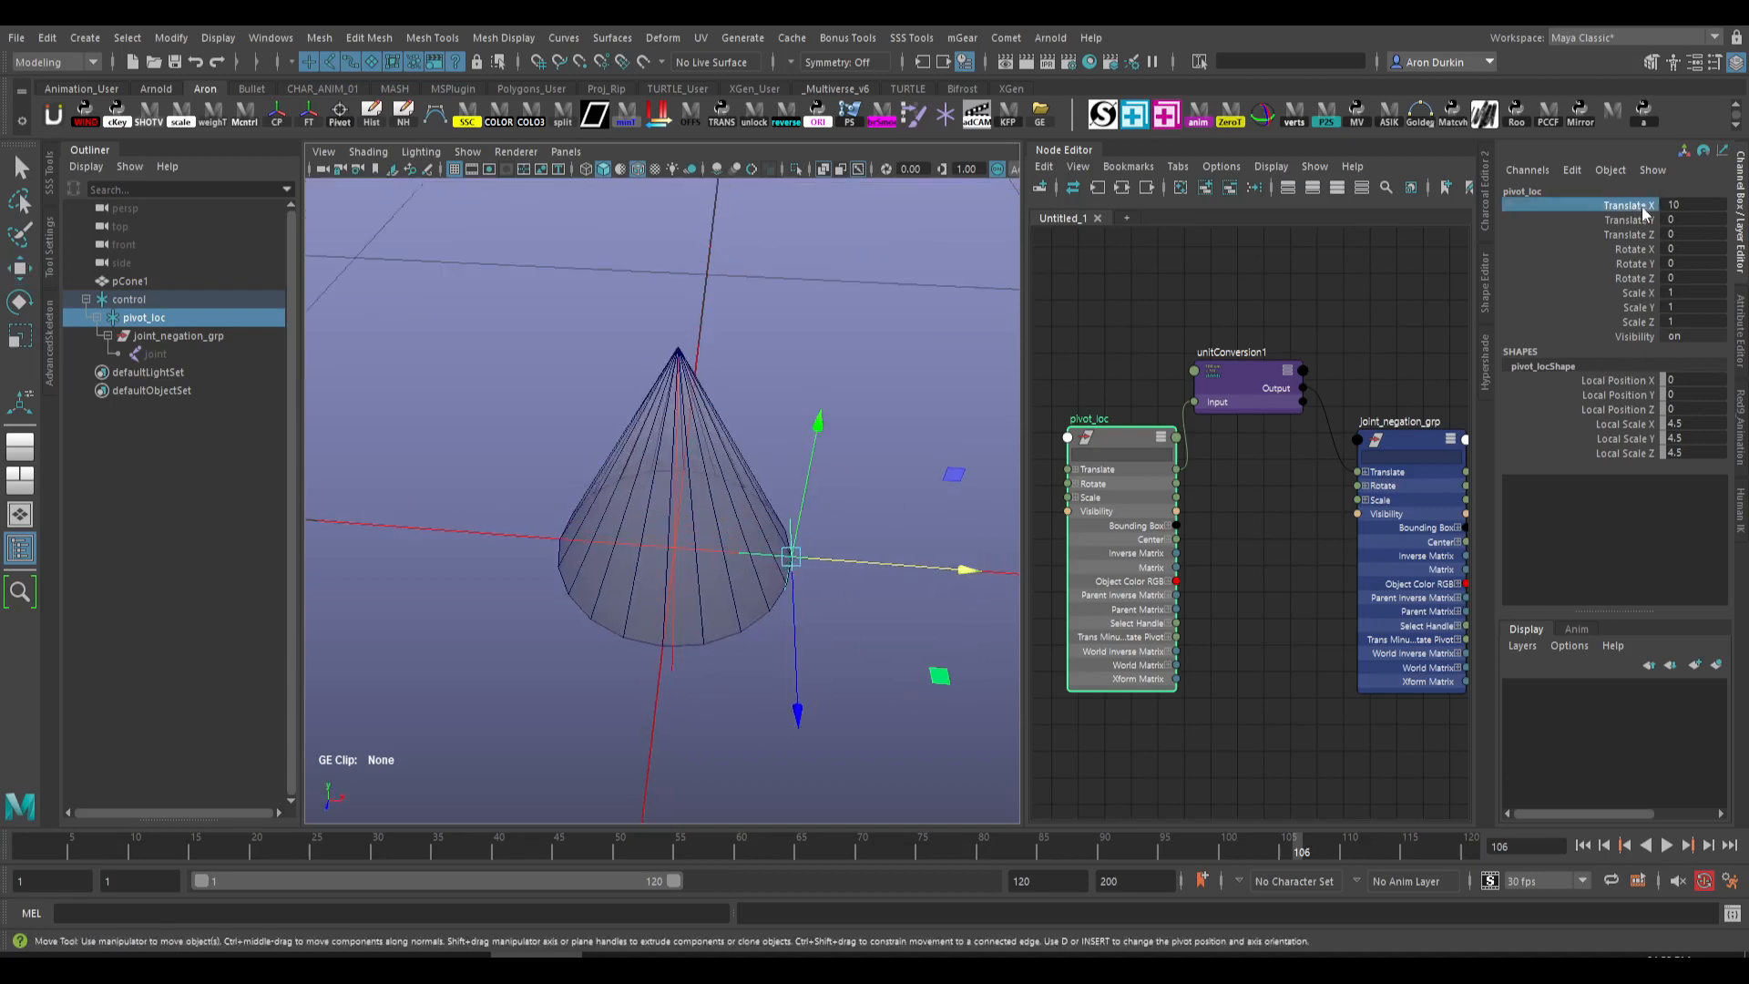
{"action": "key", "text": "e"}
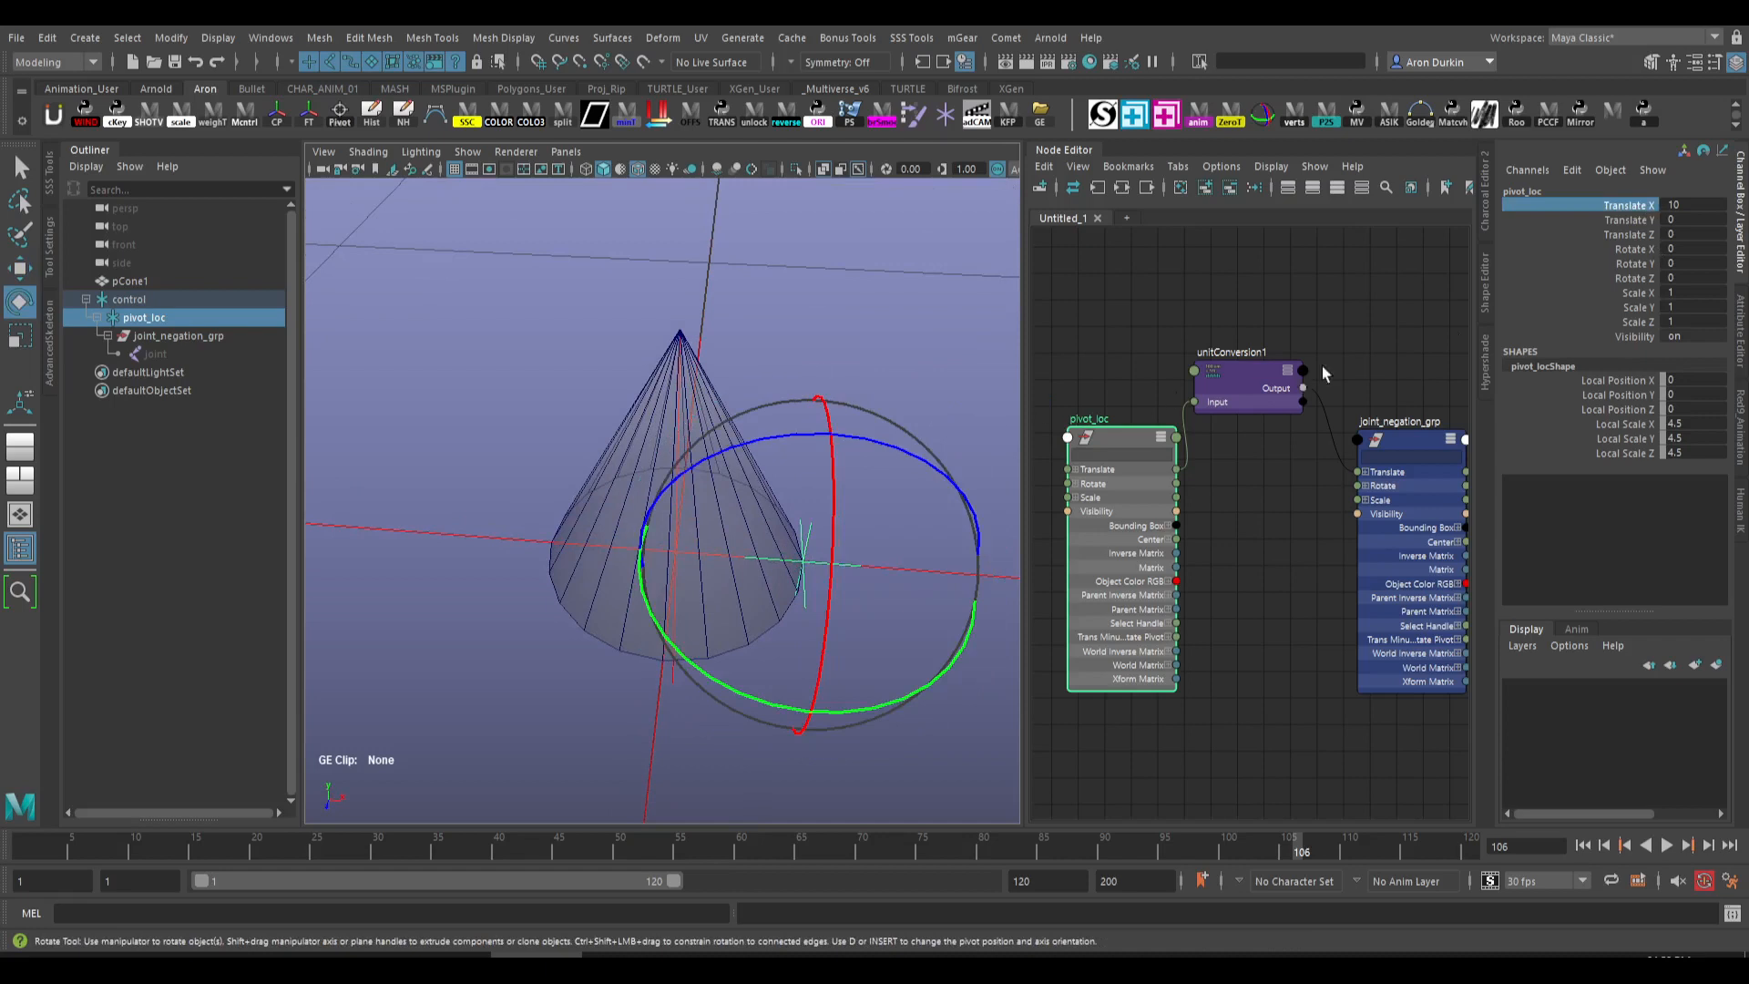
{"action": "left_click", "coordinate": [1630, 219]}
{"action": "left_click_drag", "start_coordinate": [1627, 207], "coordinate": [1629, 335]}
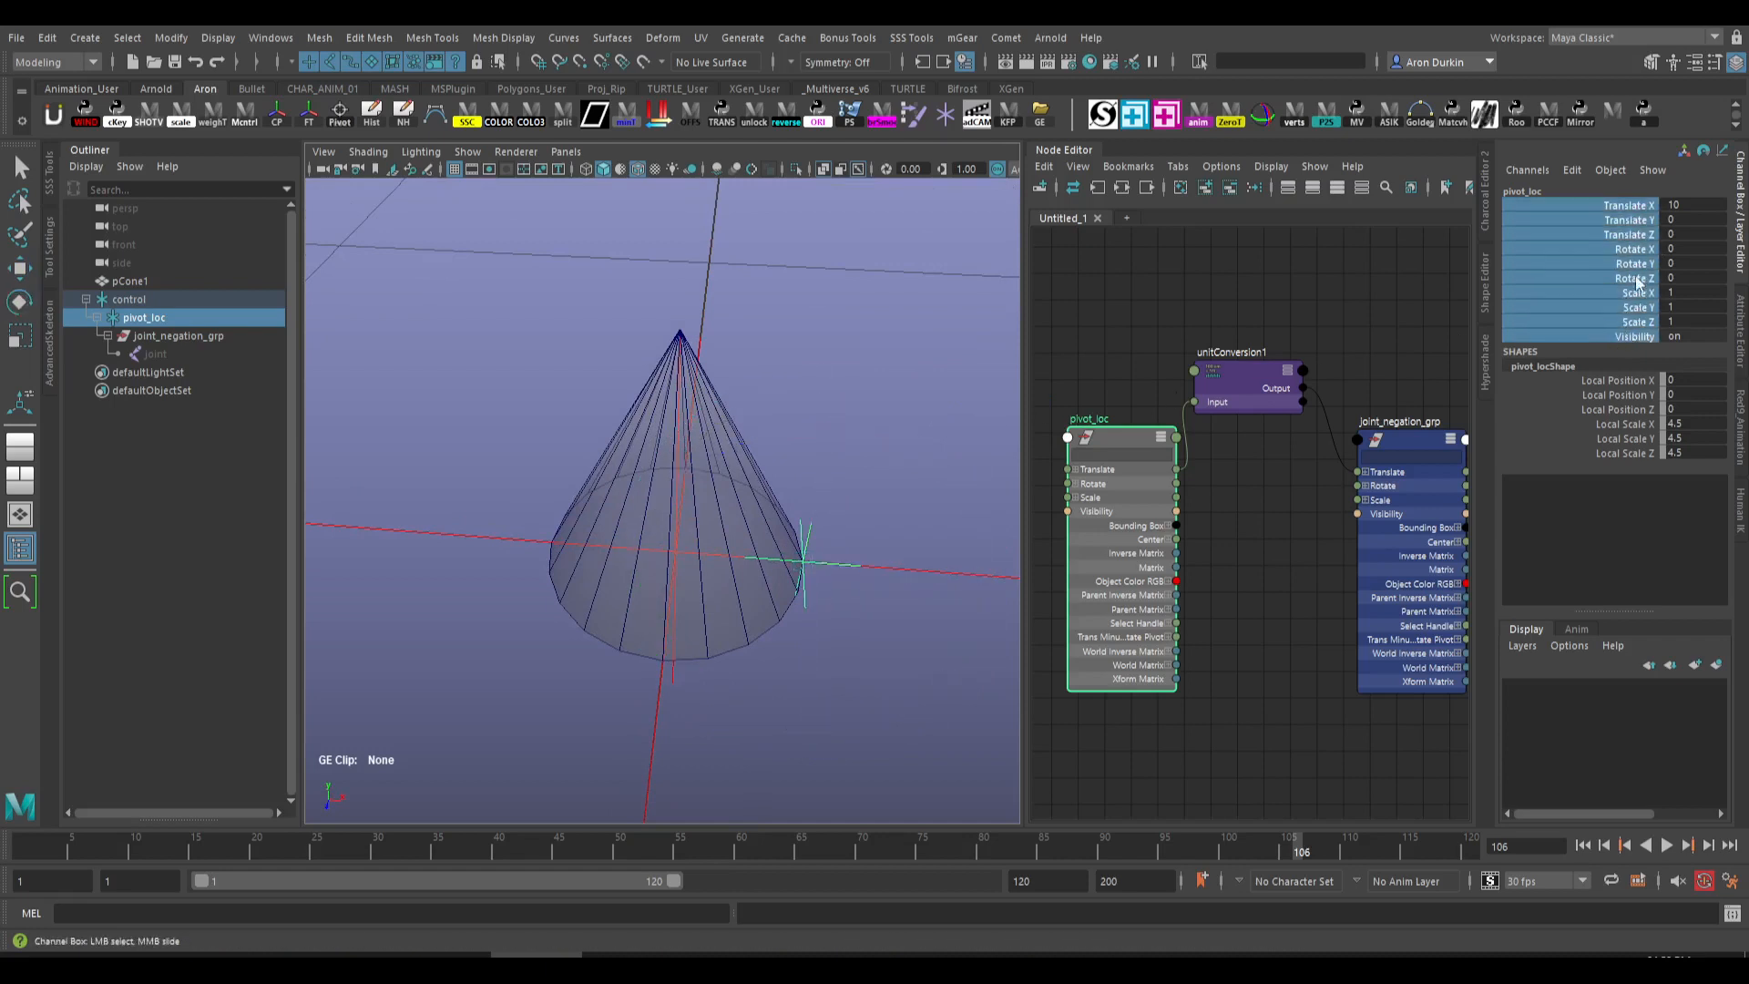
{"action": "left_click", "coordinate": [1635, 278]}
{"action": "right_click", "coordinate": [1630, 233]}
{"action": "left_click", "coordinate": [1606, 619]}
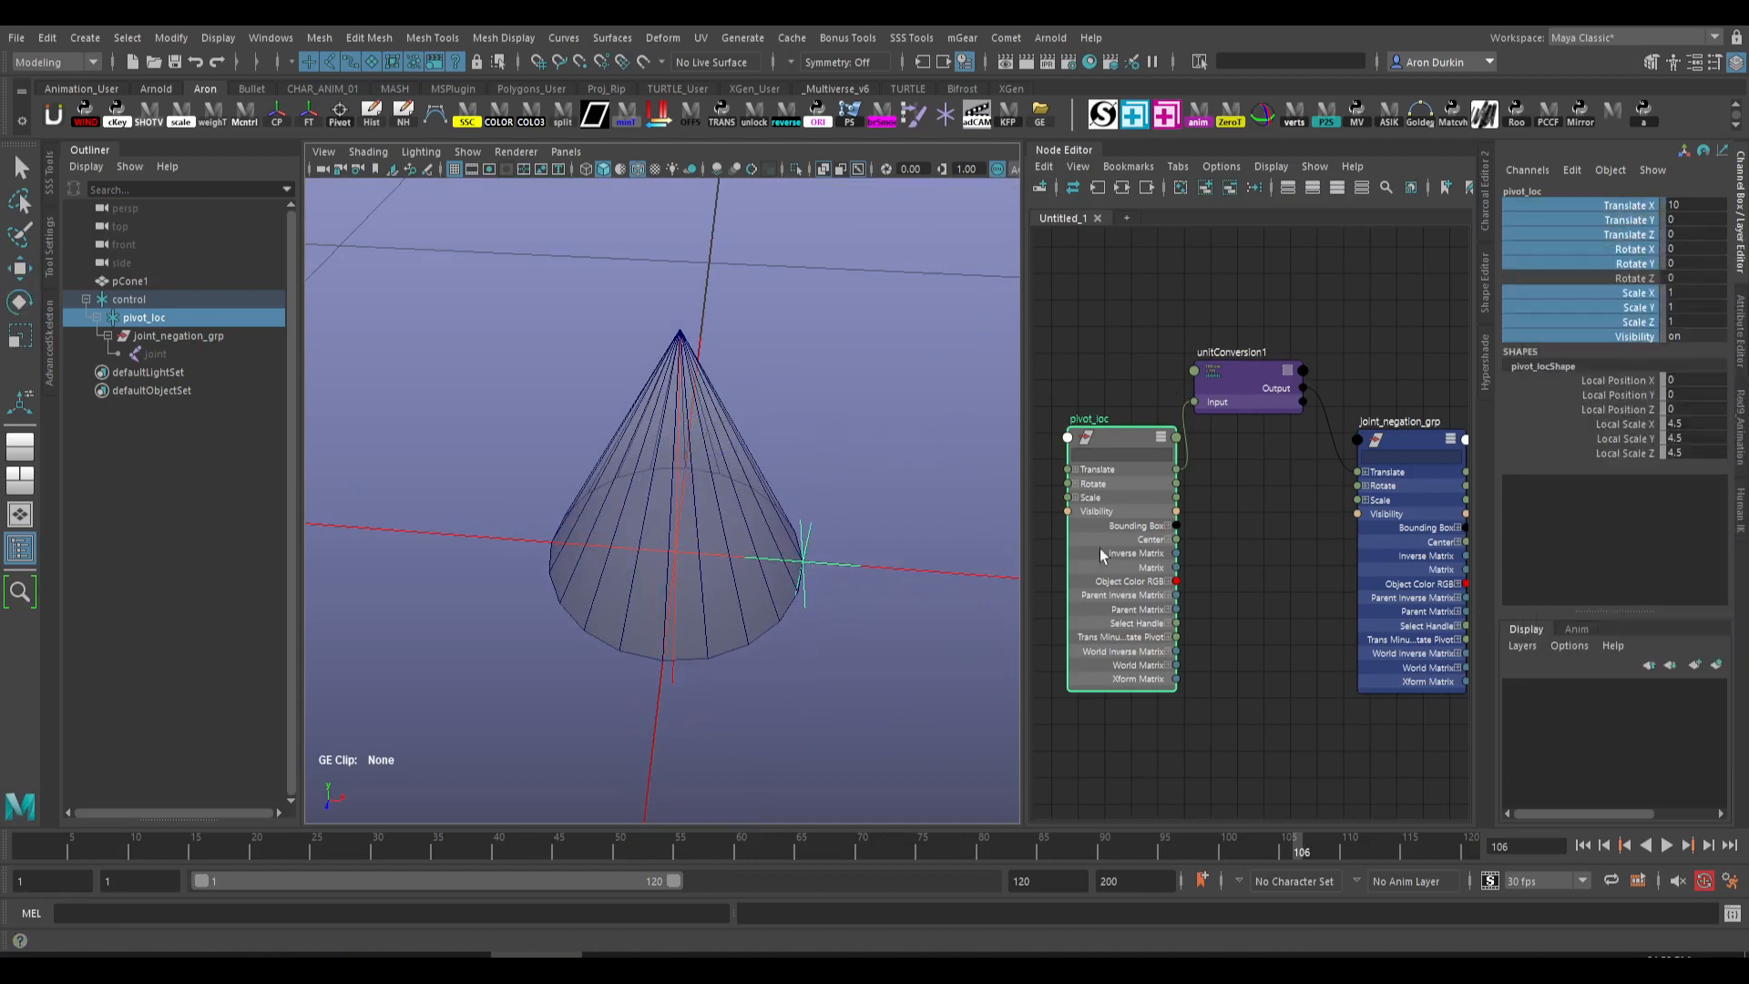
- Reselect pivot_loc, test-rotate it about Z by about 16.48, and undo the rotation
{"action": "key", "text": "q"}
{"action": "left_click", "coordinate": [828, 632]}
{"action": "left_click_drag", "start_coordinate": [834, 574], "coordinate": [849, 525], "text": "alt"}
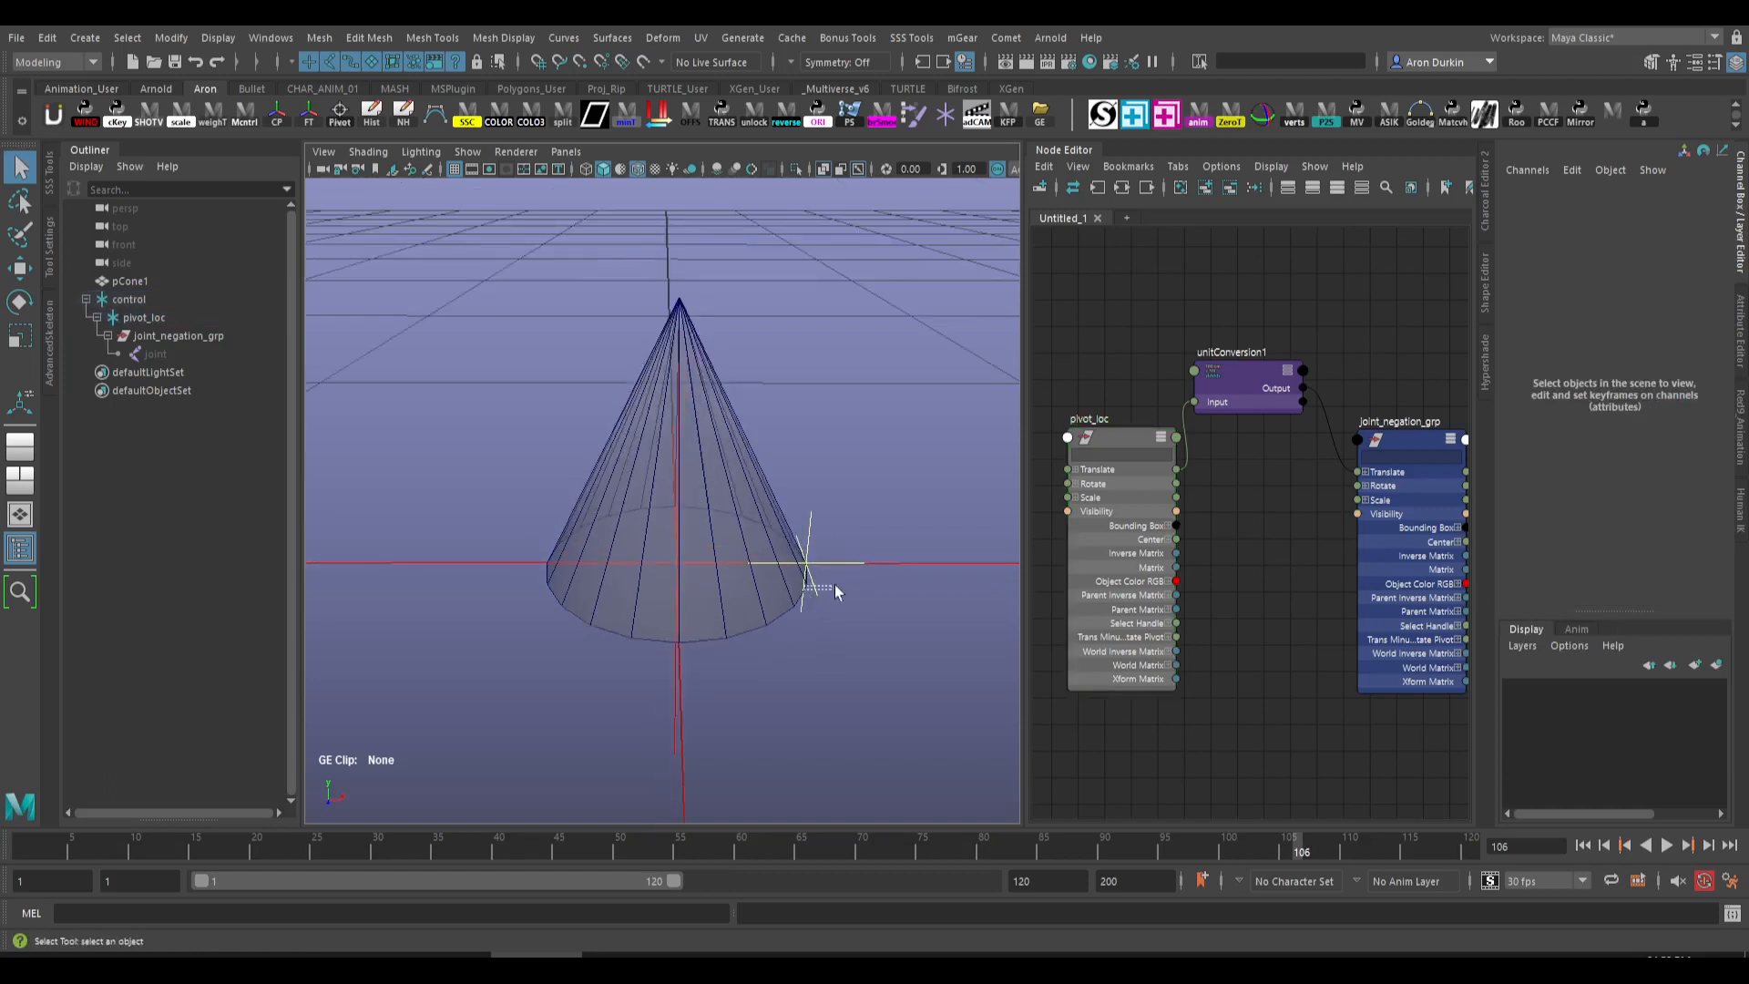
{"action": "left_click", "coordinate": [825, 564]}
{"action": "key", "text": "e"}
{"action": "mouse_move", "coordinate": [837, 428]}
{"action": "left_mouse_down"}
{"action": "mouse_move", "coordinate": [966, 439]}
{"action": "mouse_move", "coordinate": [822, 412]}
{"action": "left_mouse_up"}
{"action": "key", "text": "ctrl+z"}
{"action": "key", "text": "q"}
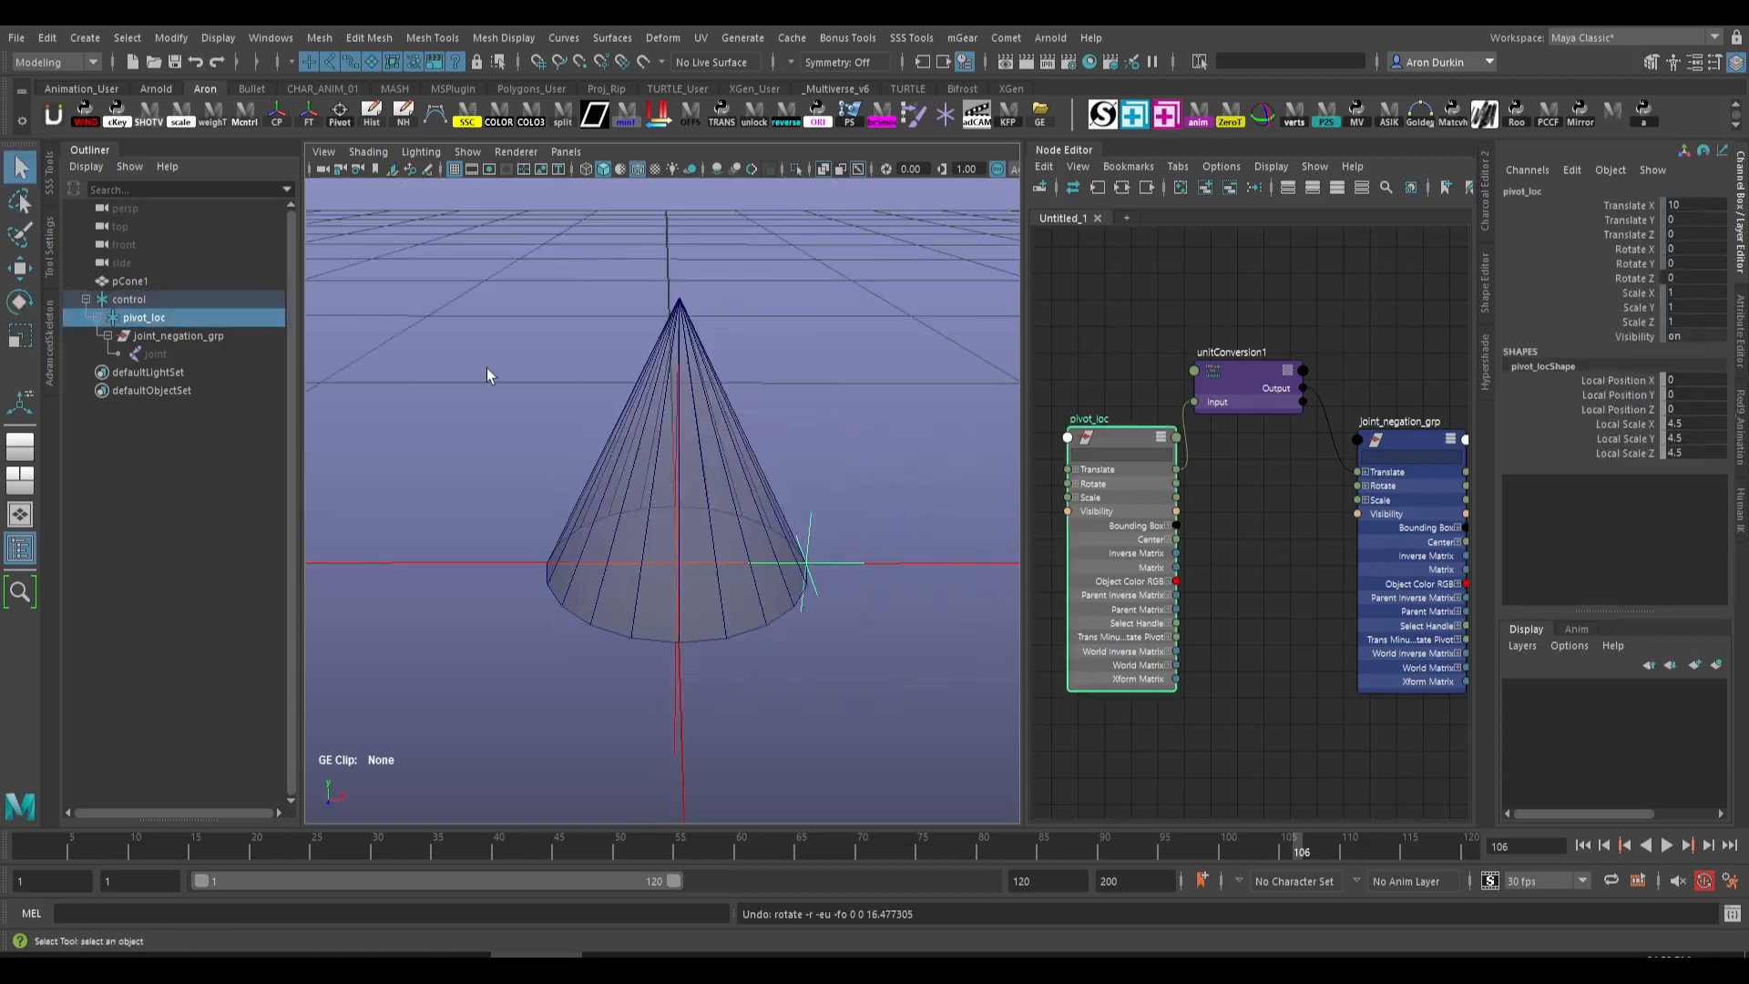
- Test-rotate control about Y to about -79.882 and again by about 24.83, undoing each rotation
{"action": "left_click", "coordinate": [187, 299]}
{"action": "left_click_drag", "start_coordinate": [822, 577], "coordinate": [827, 612], "text": "alt"}
{"action": "key", "text": "e"}
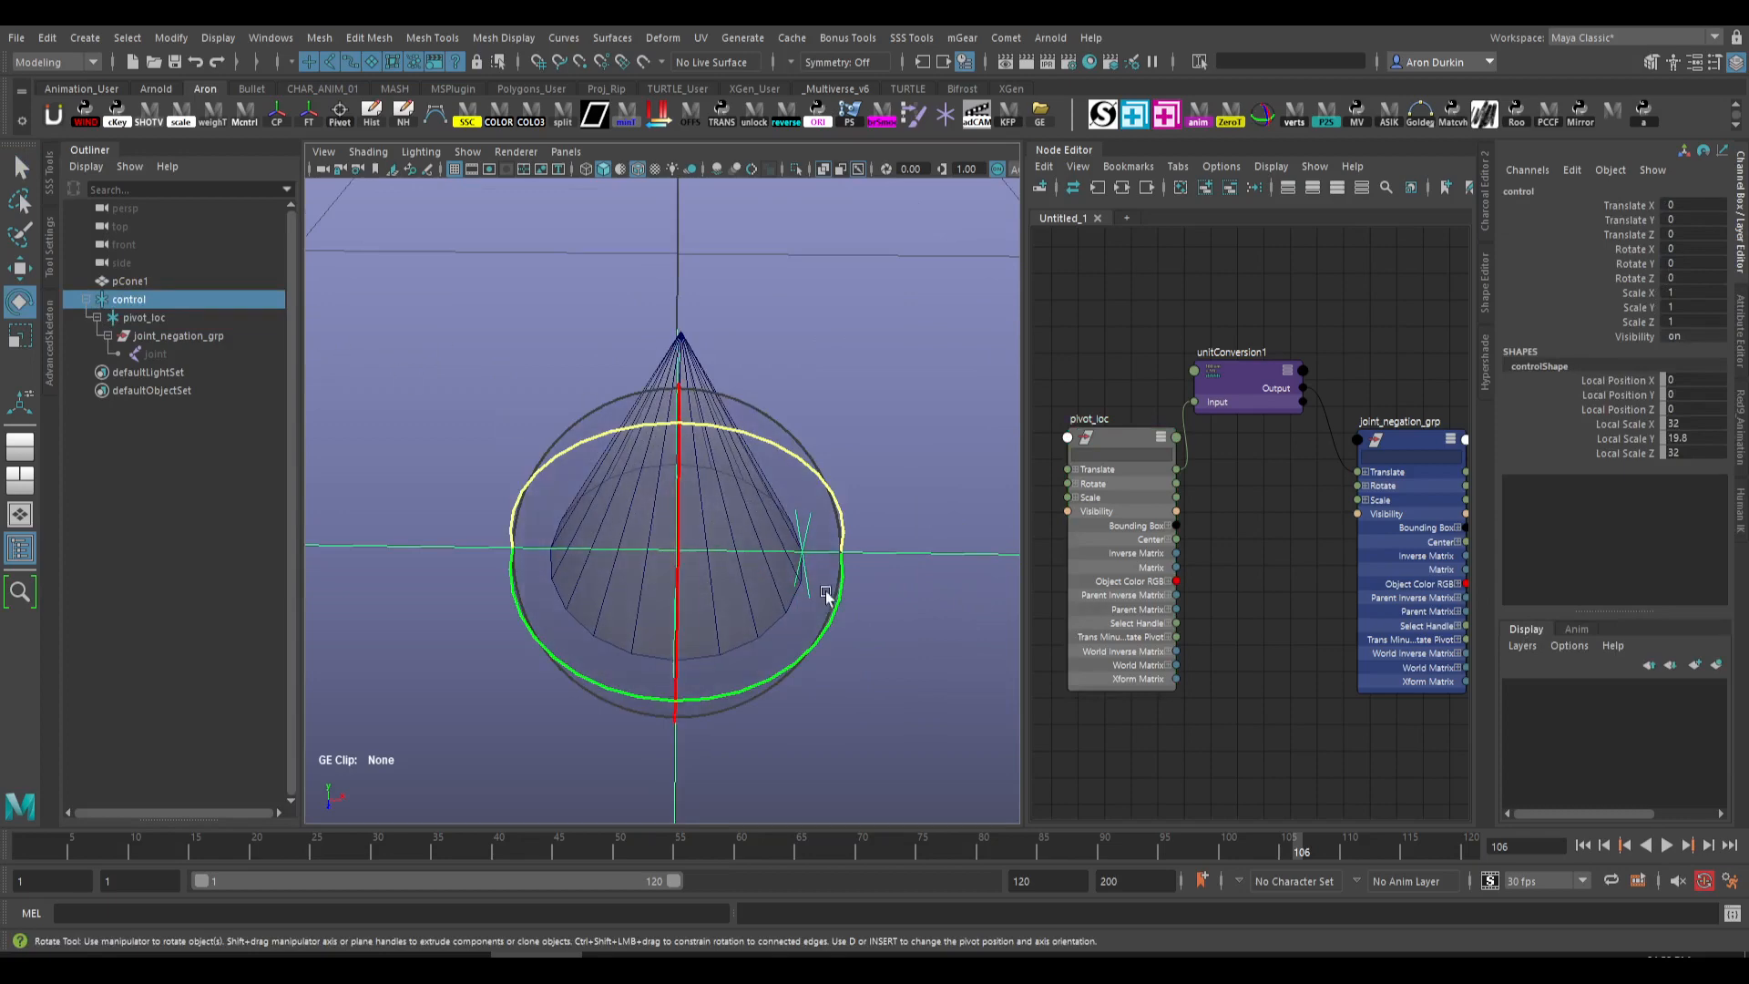
{"action": "left_click_drag", "start_coordinate": [834, 611], "coordinate": [612, 676]}
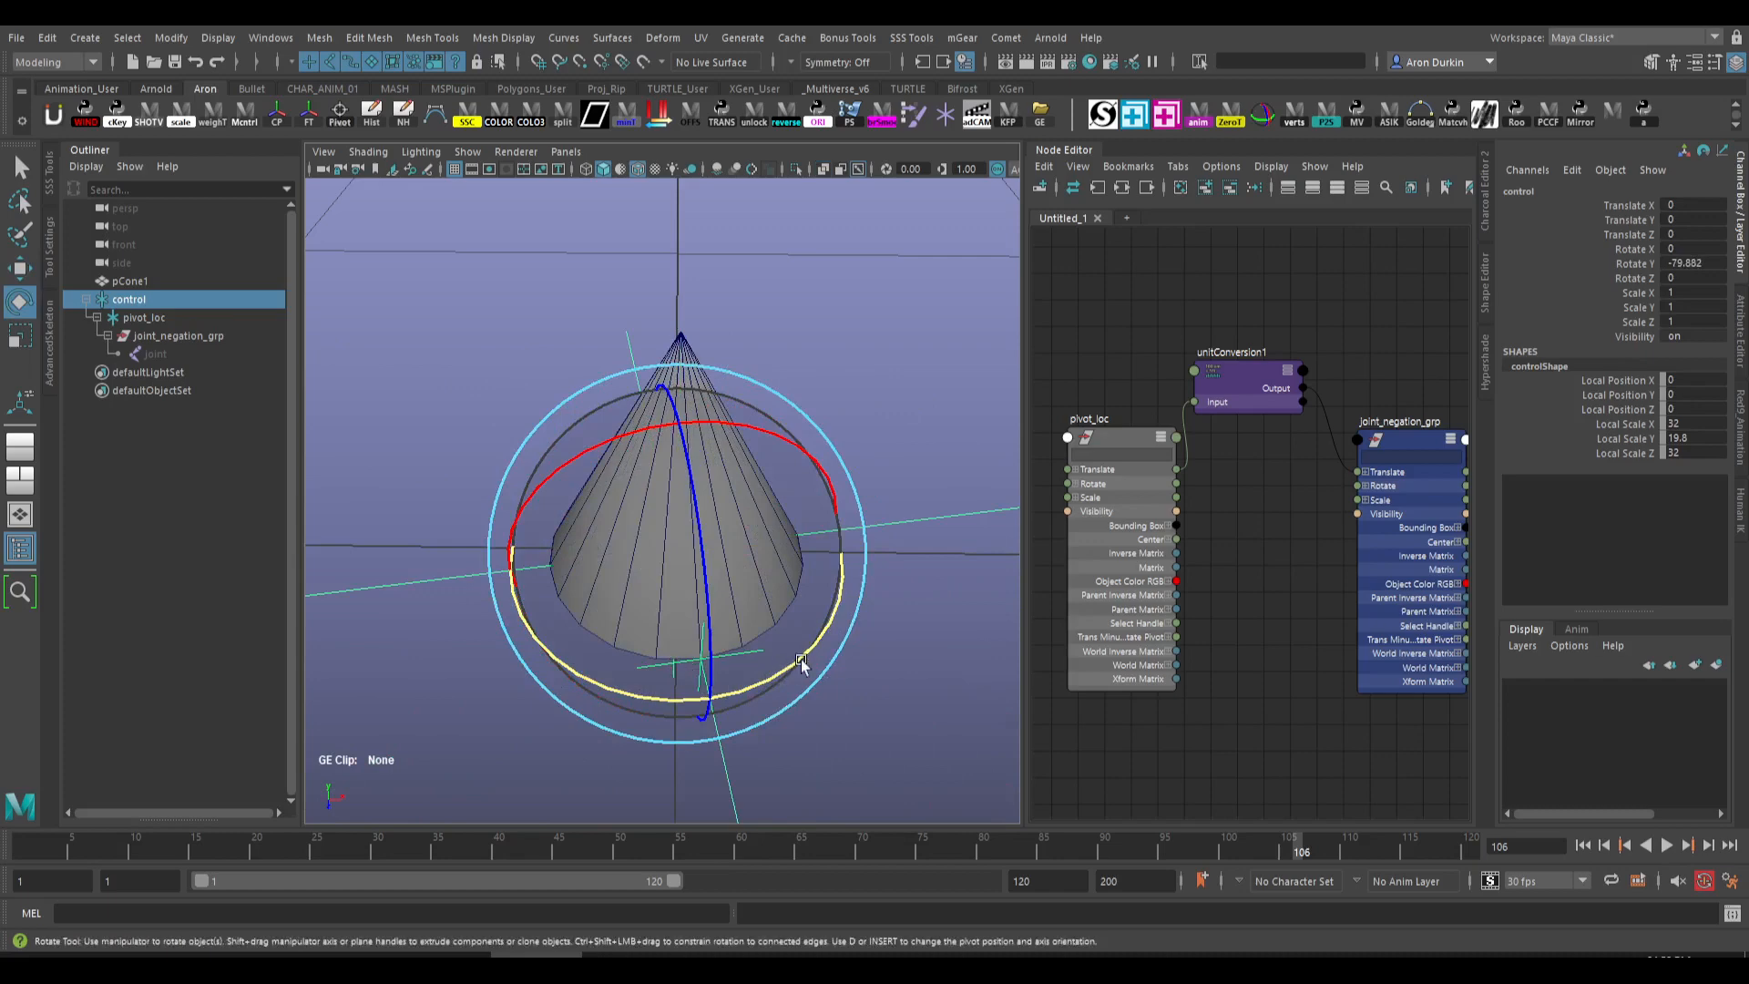
{"action": "key", "text": "ctrl+z"}
{"action": "left_click_drag", "start_coordinate": [847, 612], "coordinate": [897, 590]}
{"action": "key", "text": "ctrl+z"}
{"action": "key", "text": "ctrl+z"}
{"action": "key", "text": "q"}
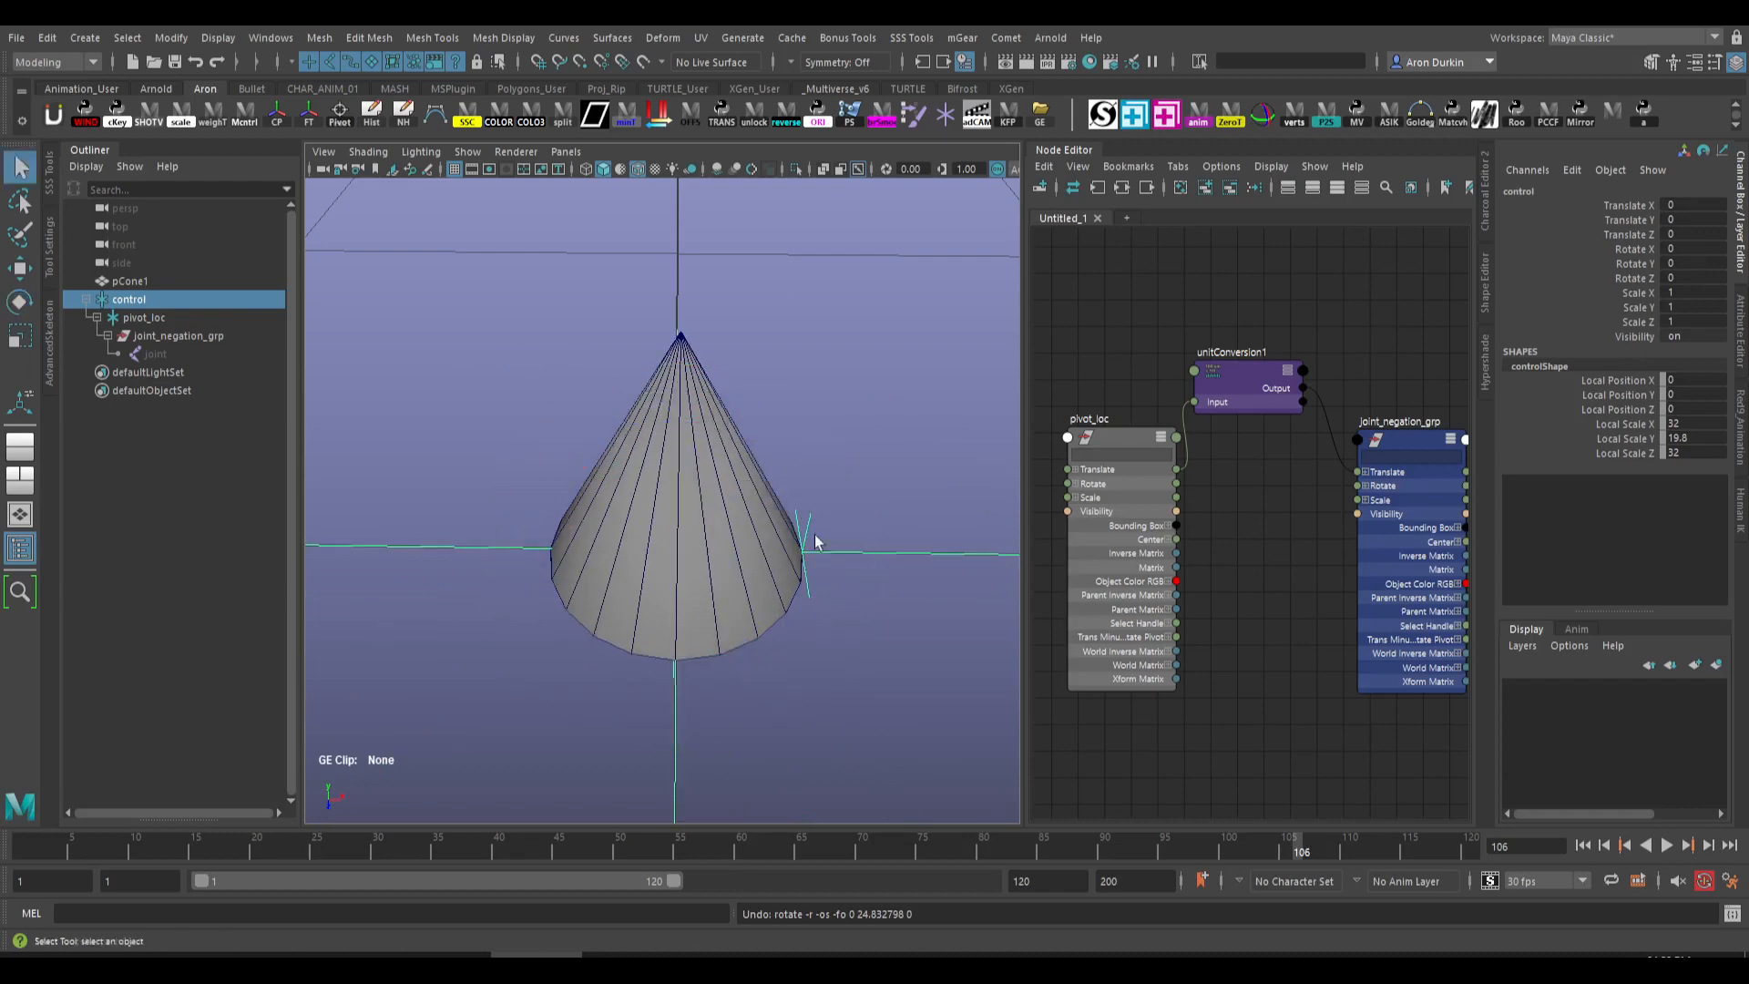
- Rotate pivot_loc about Z to about -25.692 so the cone tips over its base rim
{"action": "left_click", "coordinate": [810, 533]}
{"action": "key", "text": "e"}
{"action": "left_click_drag", "start_coordinate": [779, 429], "coordinate": [888, 444]}
{"action": "key", "text": "q"}
{"action": "left_click_drag", "start_coordinate": [866, 566], "coordinate": [861, 505], "text": "alt"}
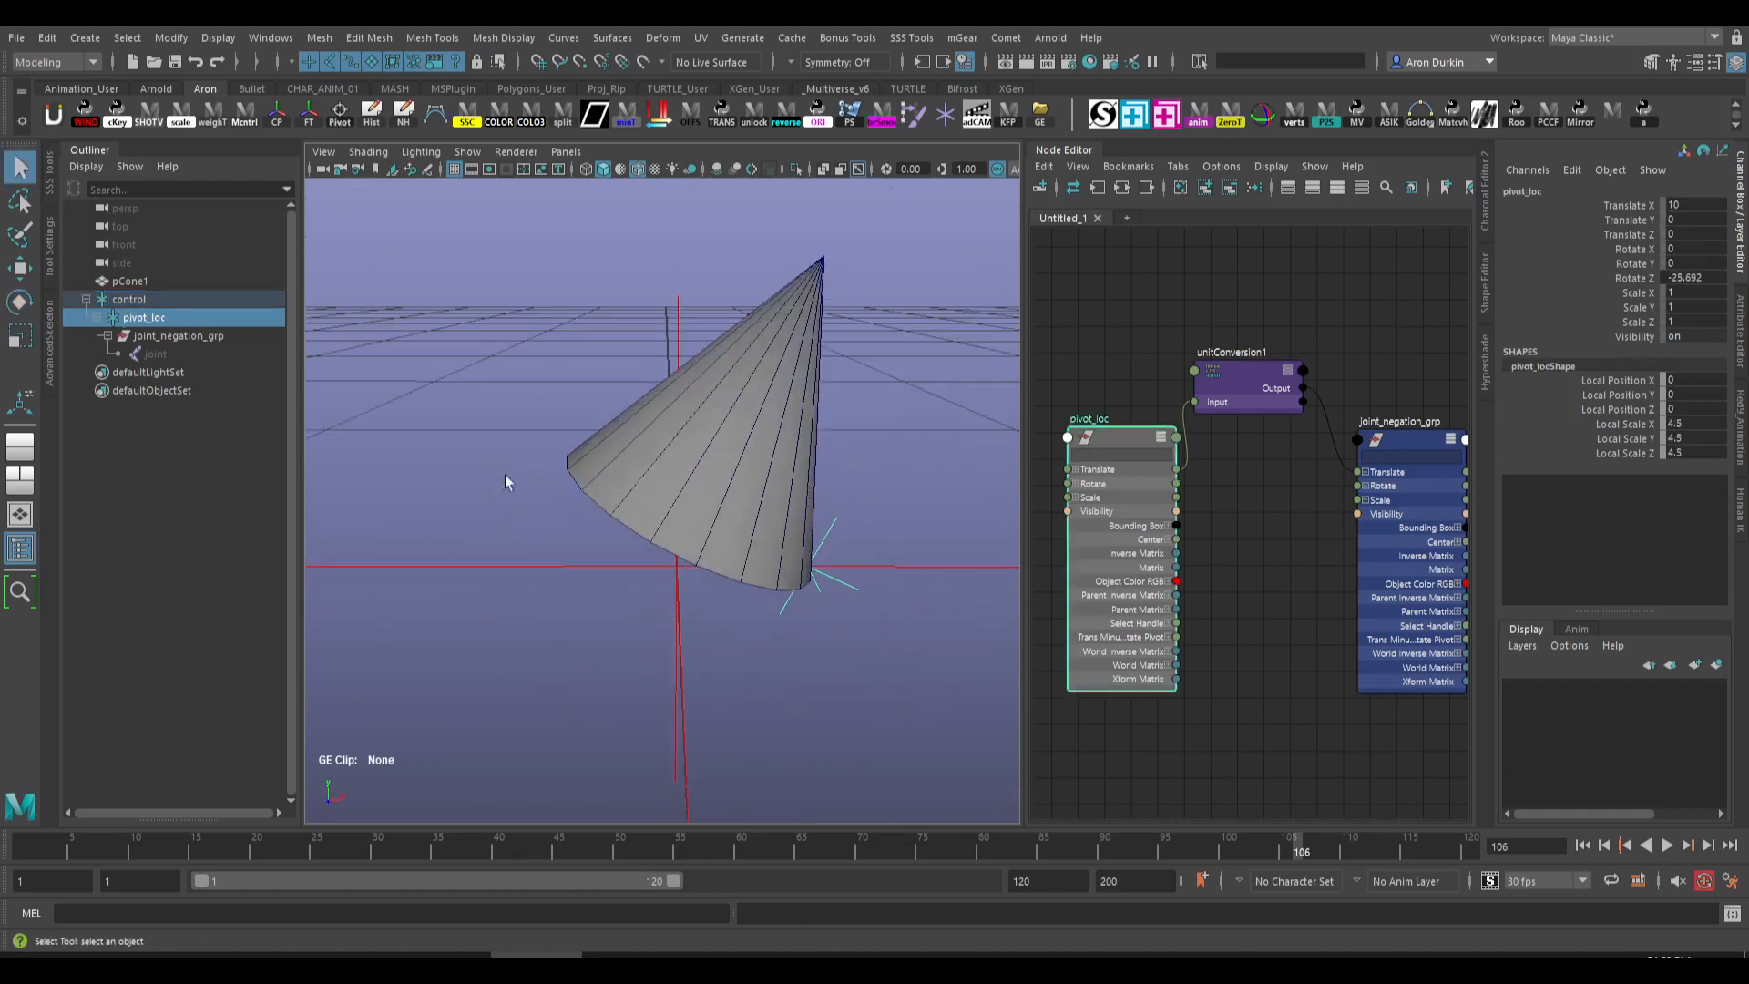
- Test-rotate control about Y to about -86.8 with the cone tilted, and undo the rotation
{"action": "left_click", "coordinate": [515, 566]}
{"action": "key", "text": "e"}
{"action": "left_click_drag", "start_coordinate": [817, 624], "coordinate": [561, 663]}
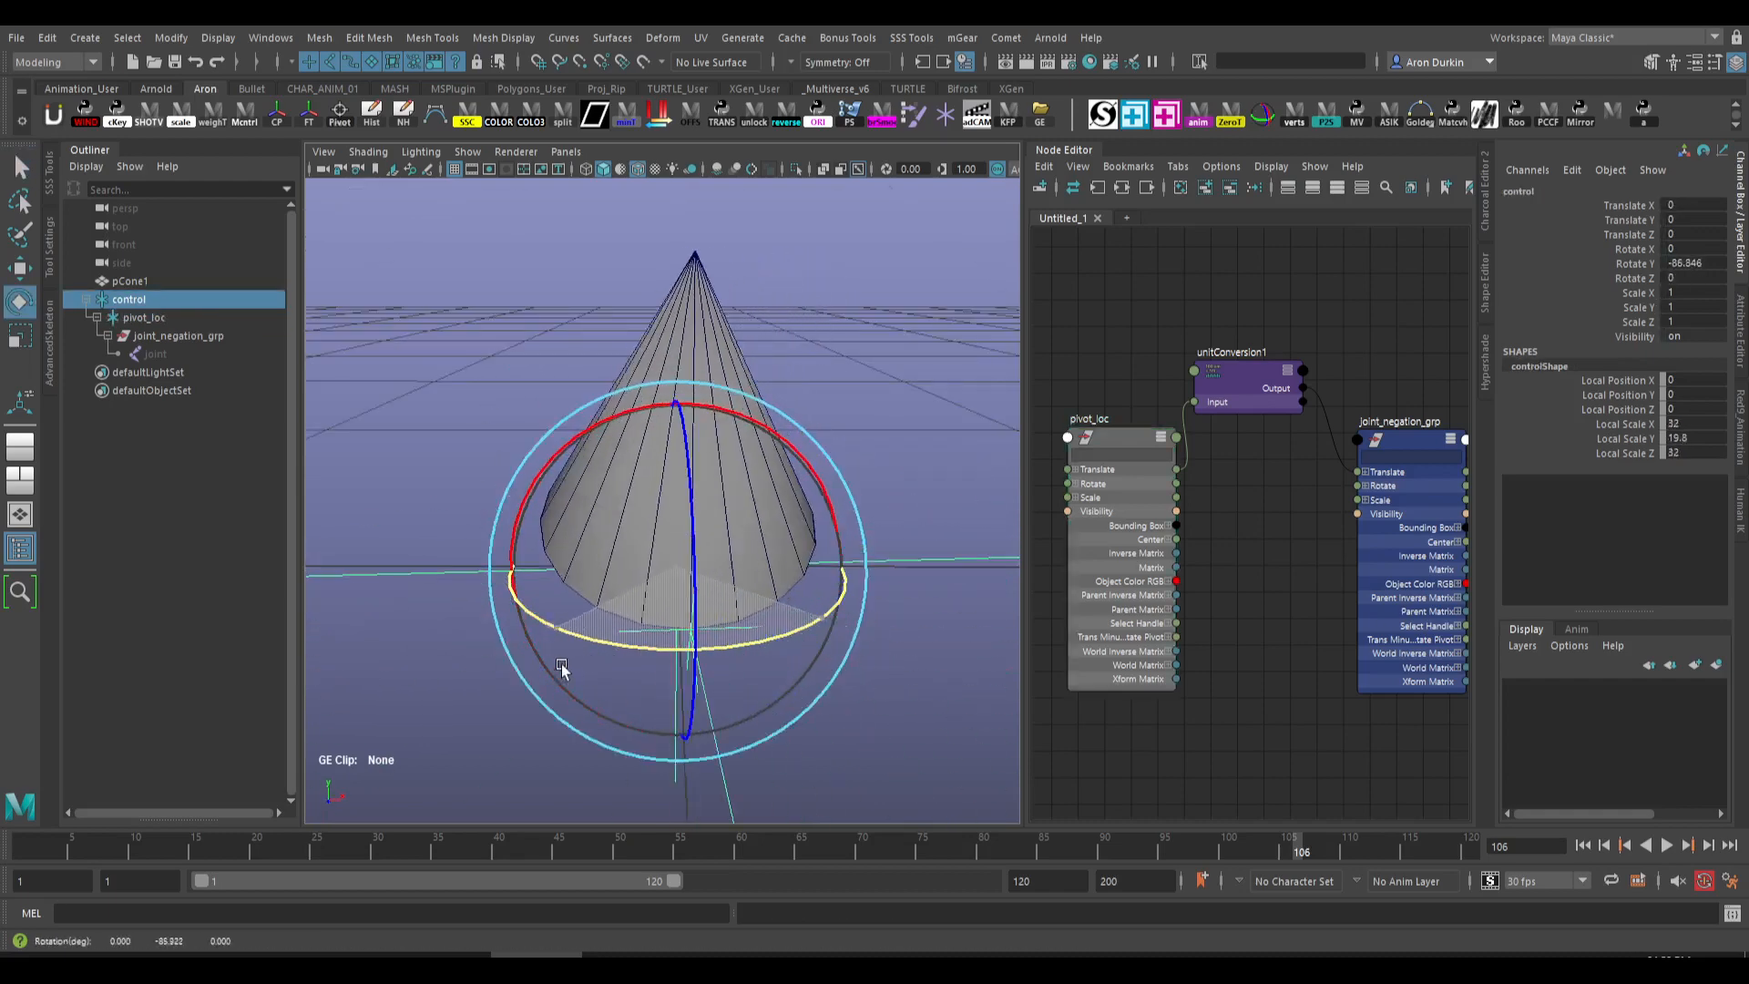
{"action": "key", "text": "ctrl+z"}
{"action": "key", "text": "q"}
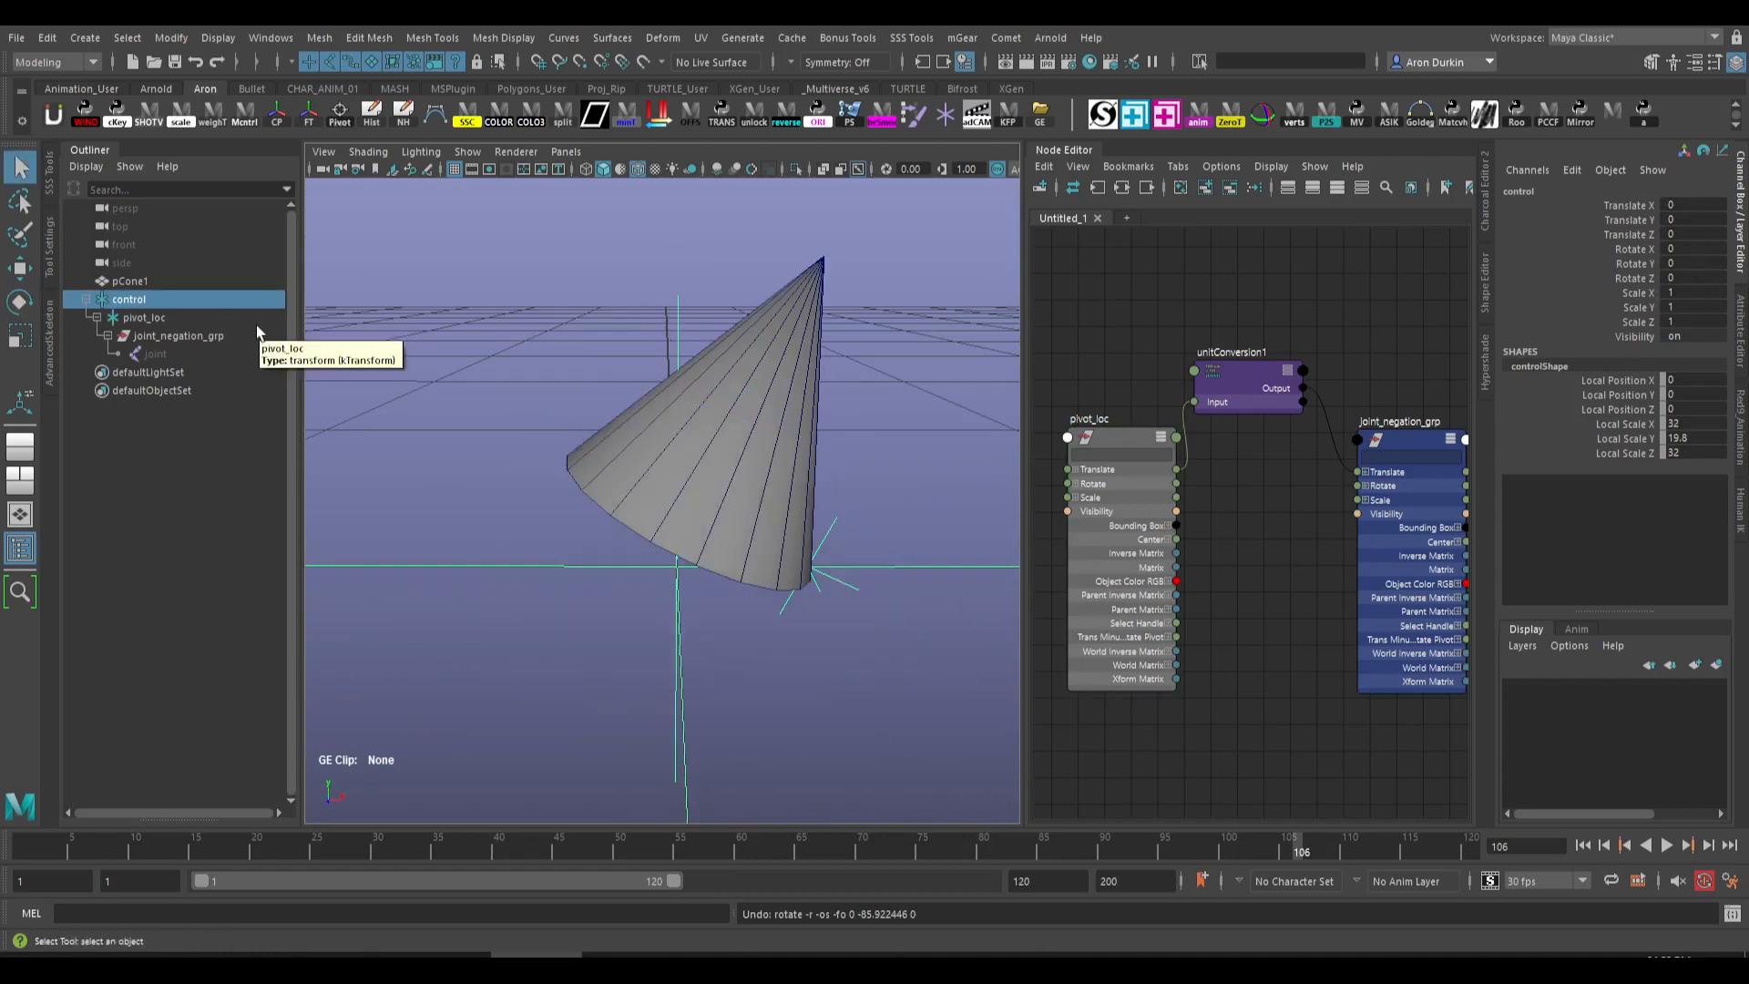
- Add control to the node graph and remove pivot_loc, its unitConversion node and controlShape from it
{"action": "left_click", "coordinate": [1190, 193]}
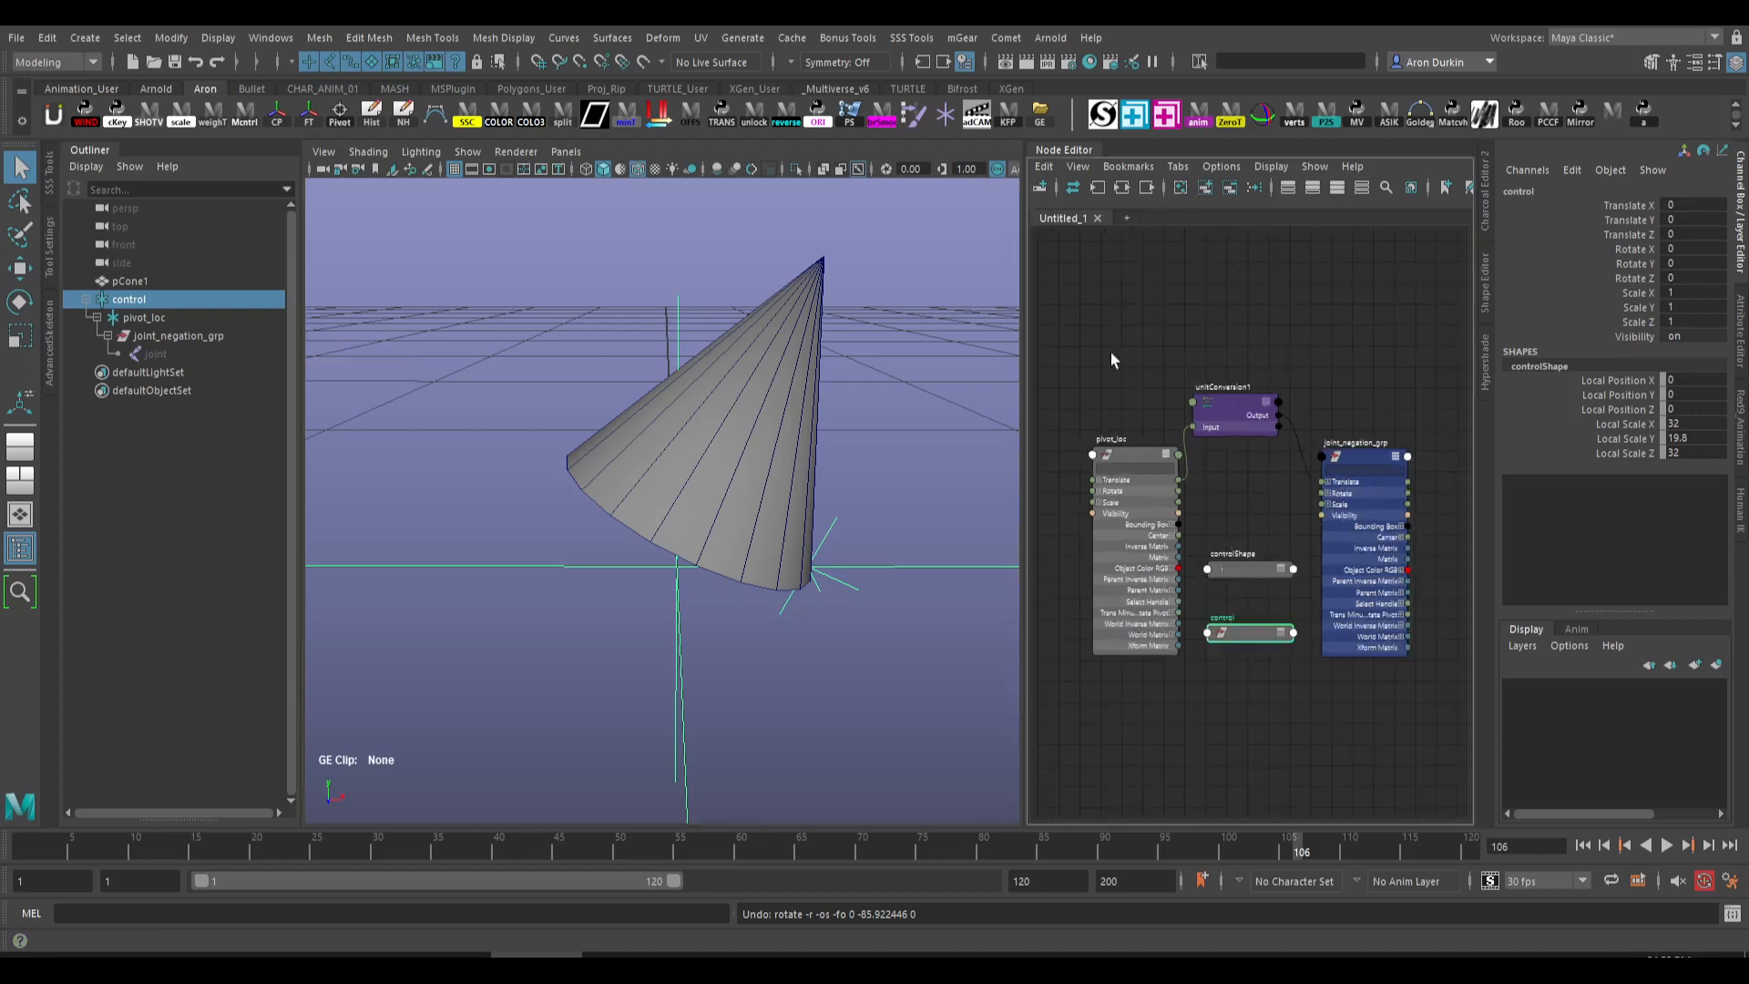
{"action": "left_click", "coordinate": [1143, 483]}
{"action": "left_click", "coordinate": [1230, 188]}
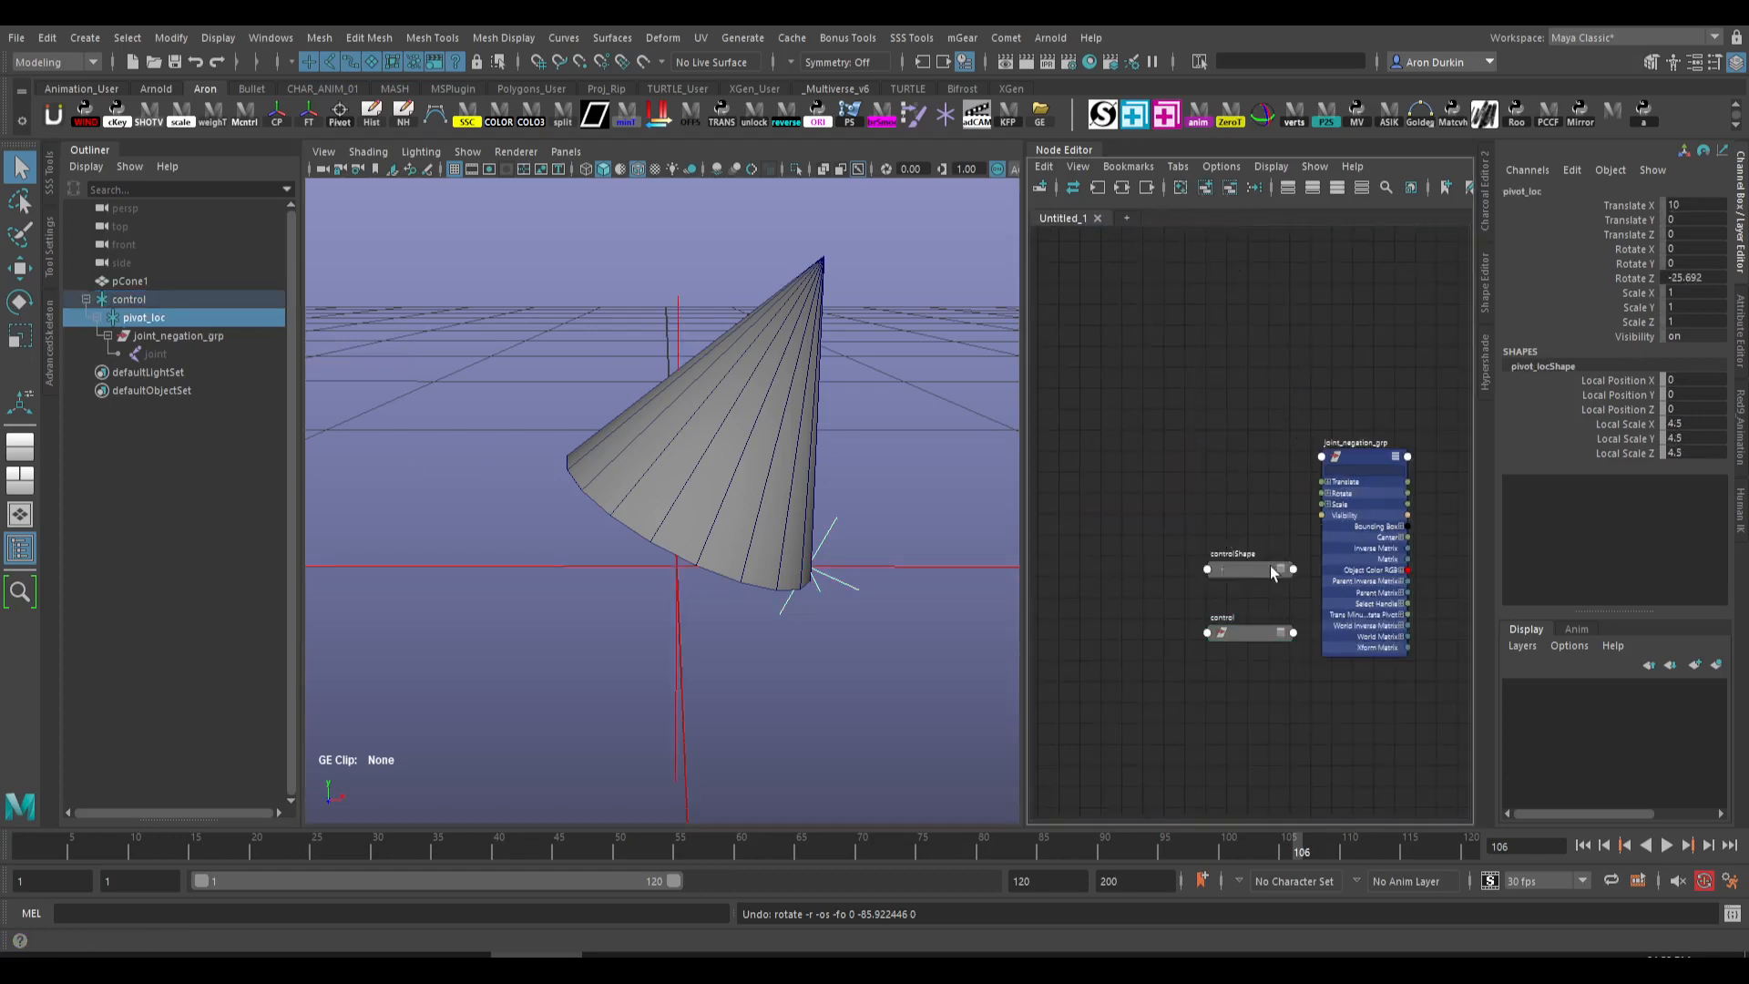
{"action": "left_click", "coordinate": [1270, 566]}
{"action": "left_click", "coordinate": [1228, 187]}
- Place the control node well to the left of joint_negation_grp and expand its attributes
{"action": "left_click_drag", "start_coordinate": [1232, 632], "coordinate": [1051, 440]}
{"action": "left_click", "coordinate": [1106, 442]}
{"action": "left_click", "coordinate": [1352, 460]}
{"action": "scroll", "coordinate": [1173, 417], "scroll_direction": "up", "scroll_amount": 2}
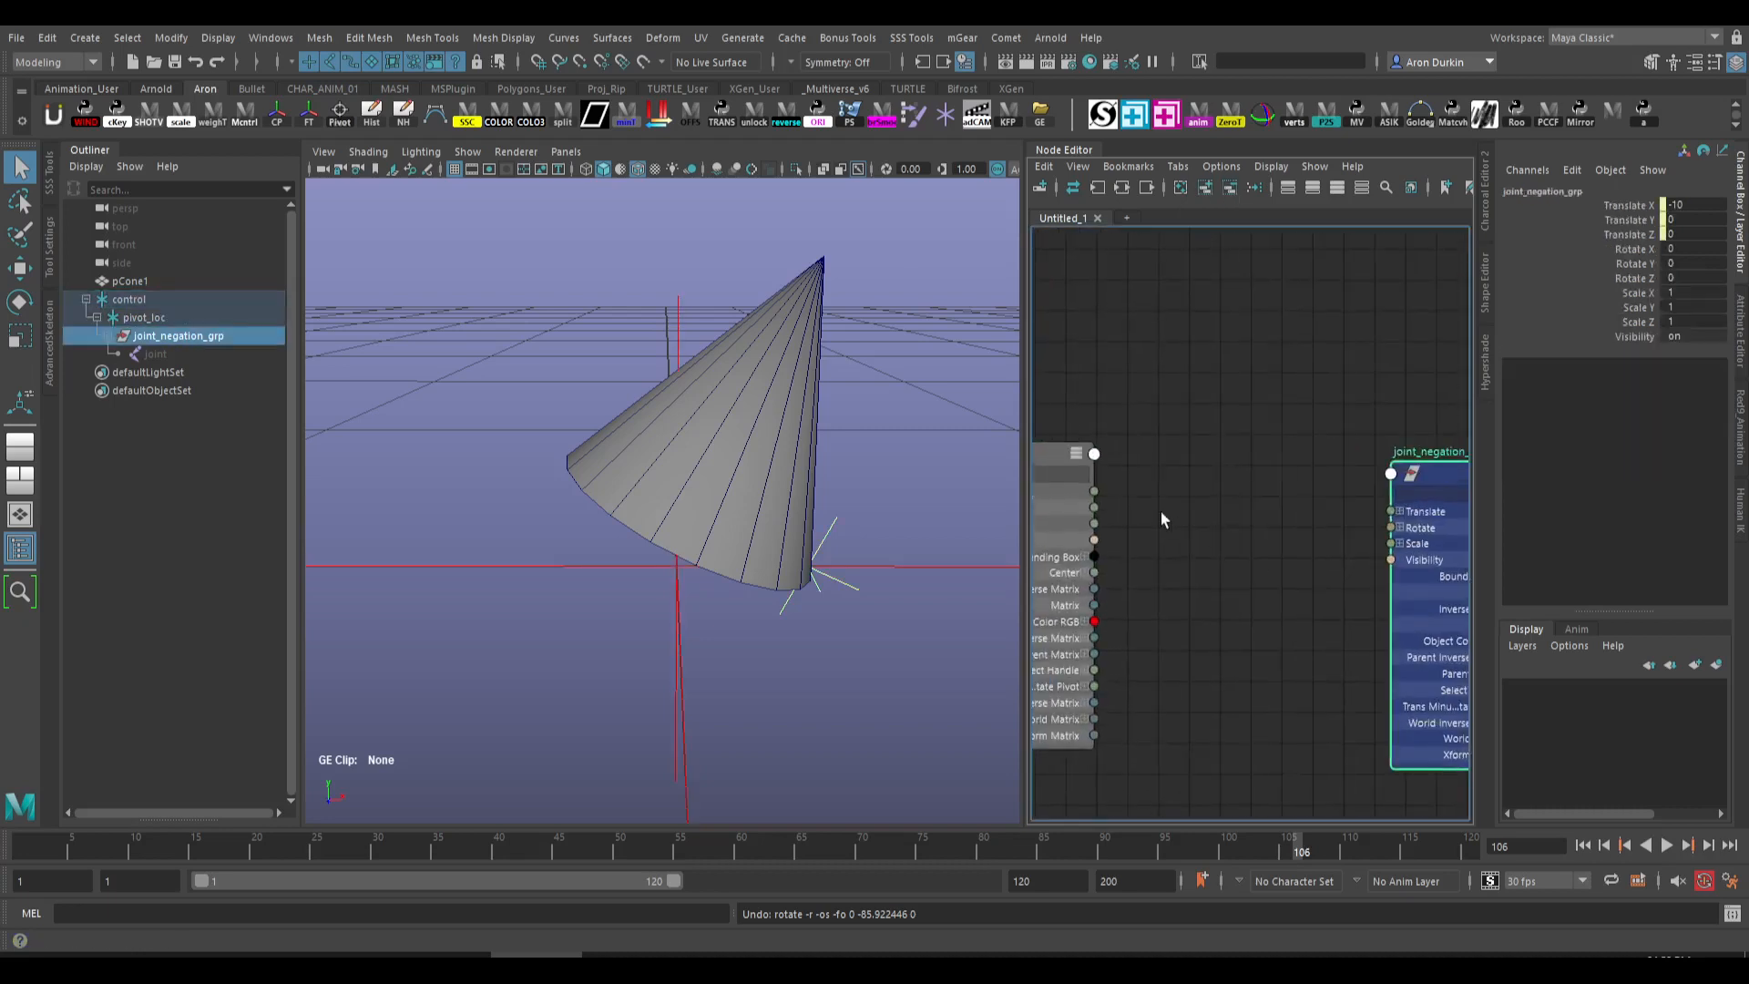
- Create a second unitConversion node between control and joint_negation_grp
{"action": "middle_click_drag", "start_coordinate": [1160, 511], "coordinate": [1215, 484]}
{"action": "key", "text": "Tab"}
{"action": "type", "text": "uni"}
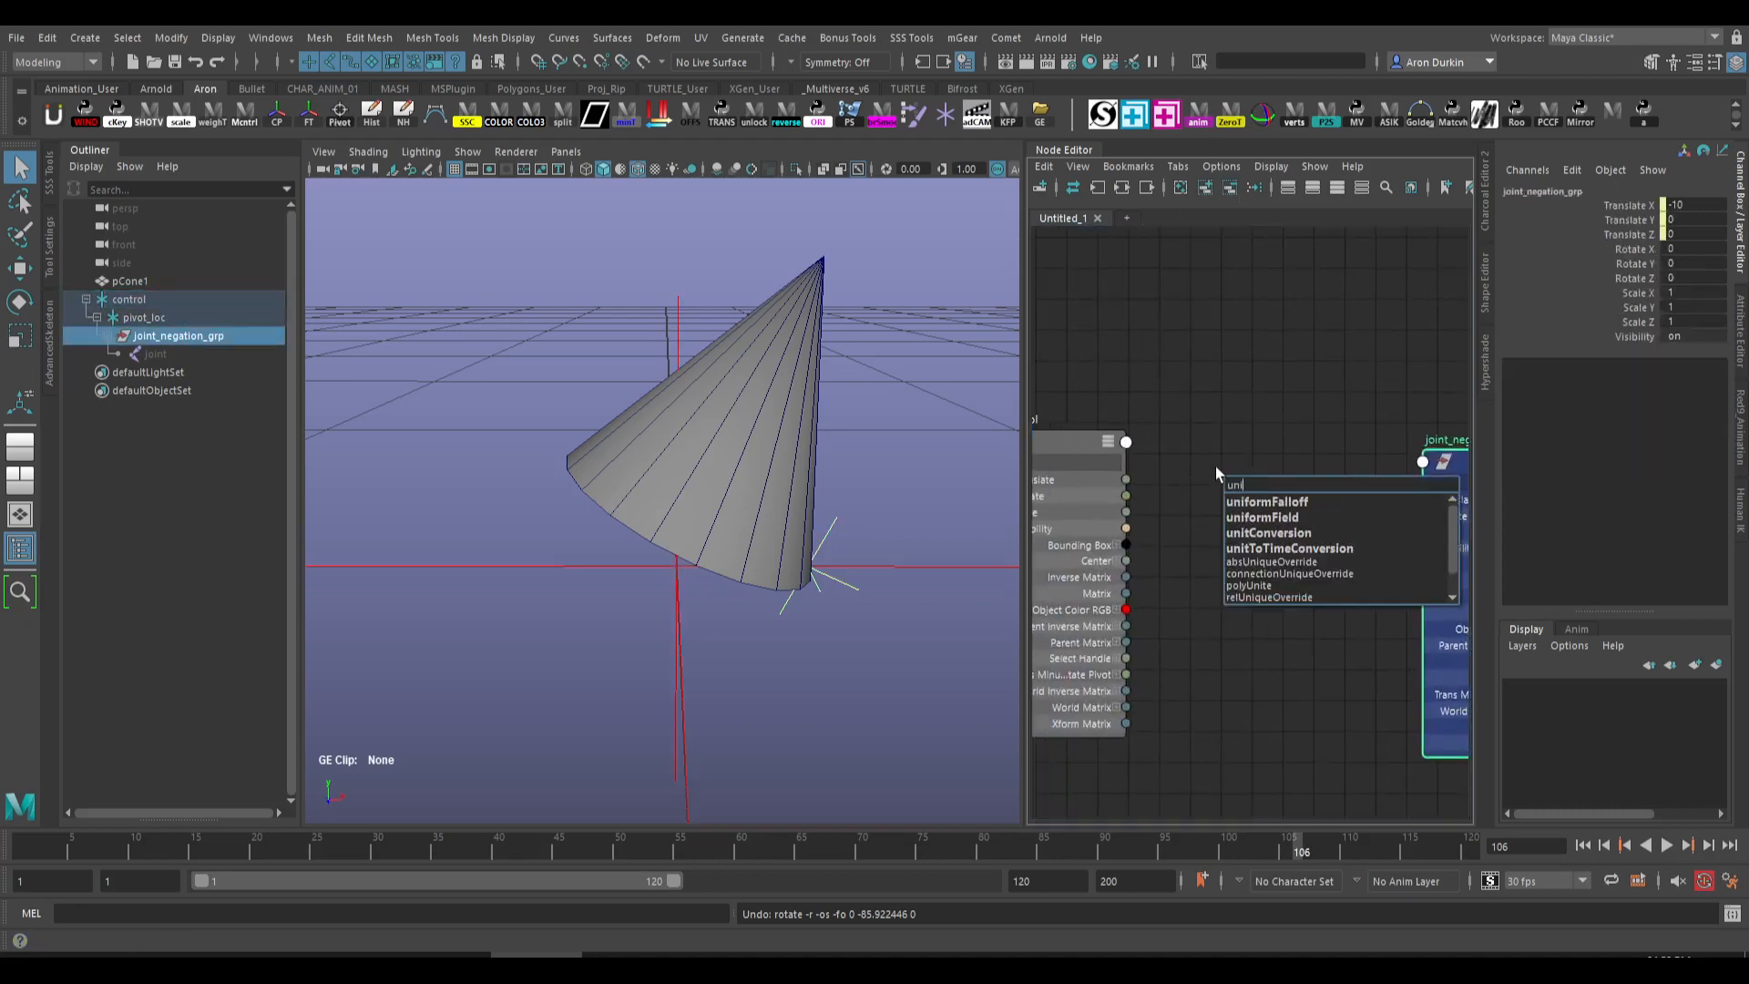
{"action": "key", "text": "Down"}
{"action": "key", "text": "Down"}
{"action": "key", "text": "Down"}
{"action": "key", "text": "Return"}
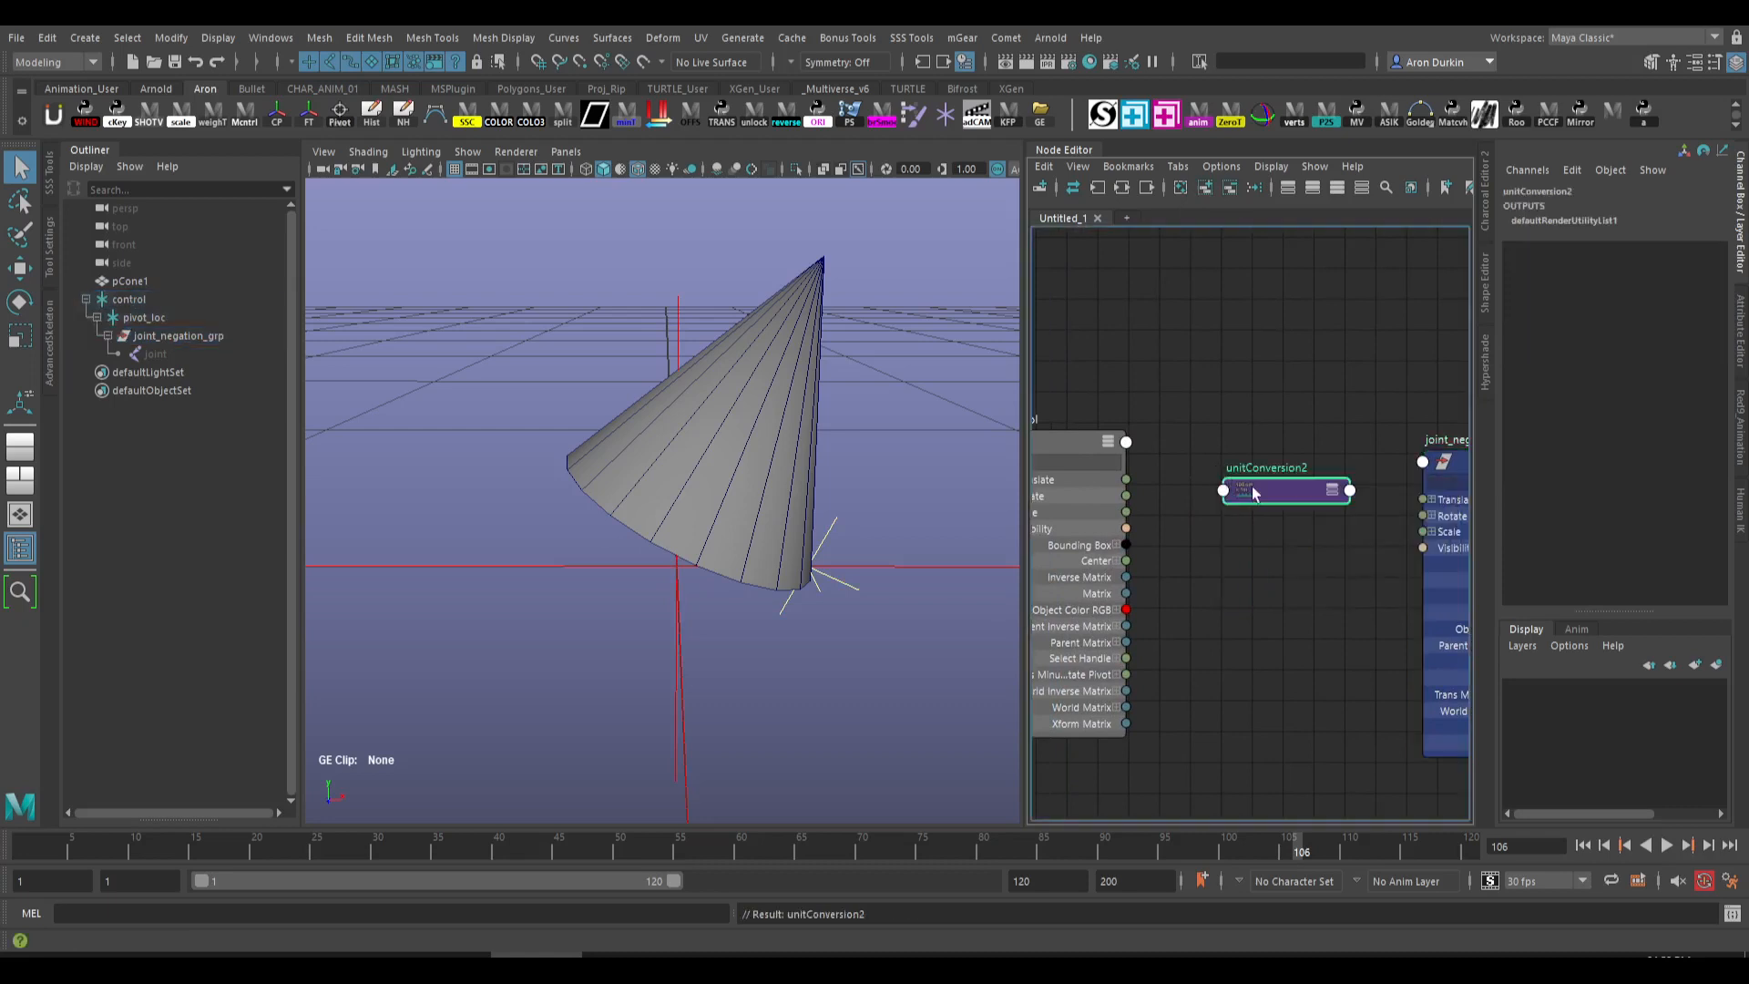
- Set the Conversion Factor of the new unitConversion node to -1
{"action": "double_click", "coordinate": [1254, 488]}
{"action": "left_click_drag", "start_coordinate": [1505, 304], "coordinate": [1260, 272]}
{"action": "type", "text": "-1"}
{"action": "key", "text": "Return"}
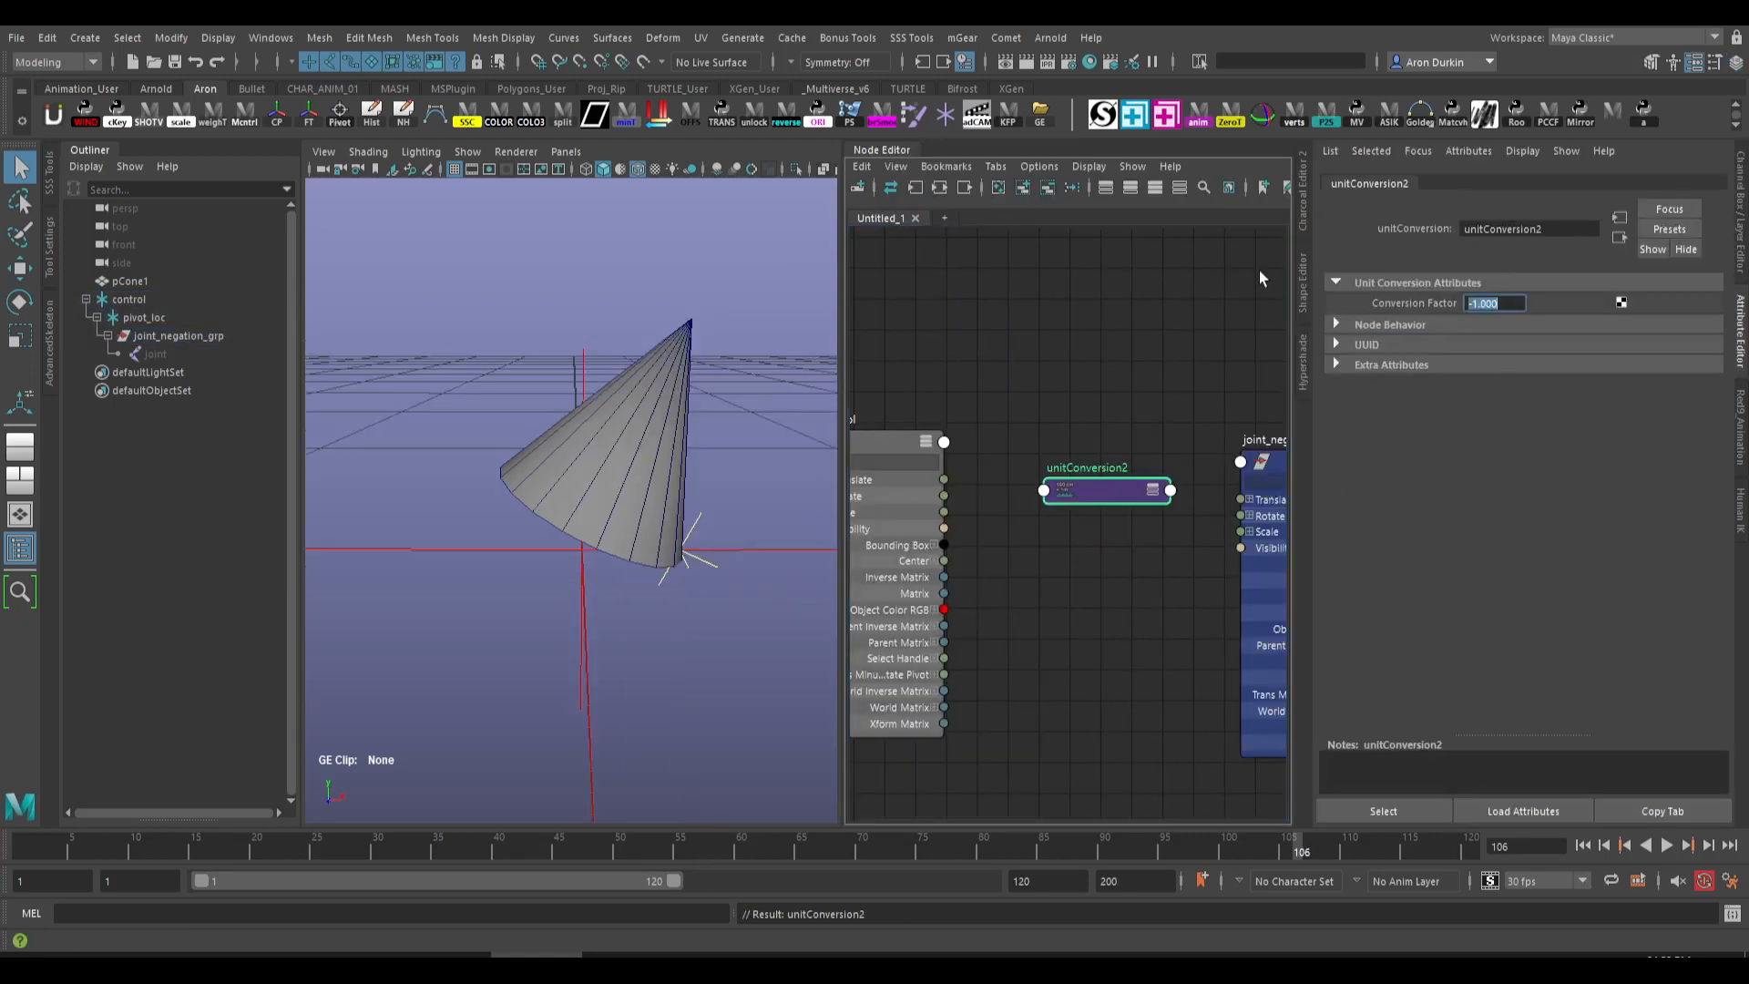
- Connect control's Rotate to the new unitConversion node's Input, and its Output to joint_negation_grp's Rotate
{"action": "left_click", "coordinate": [1155, 490]}
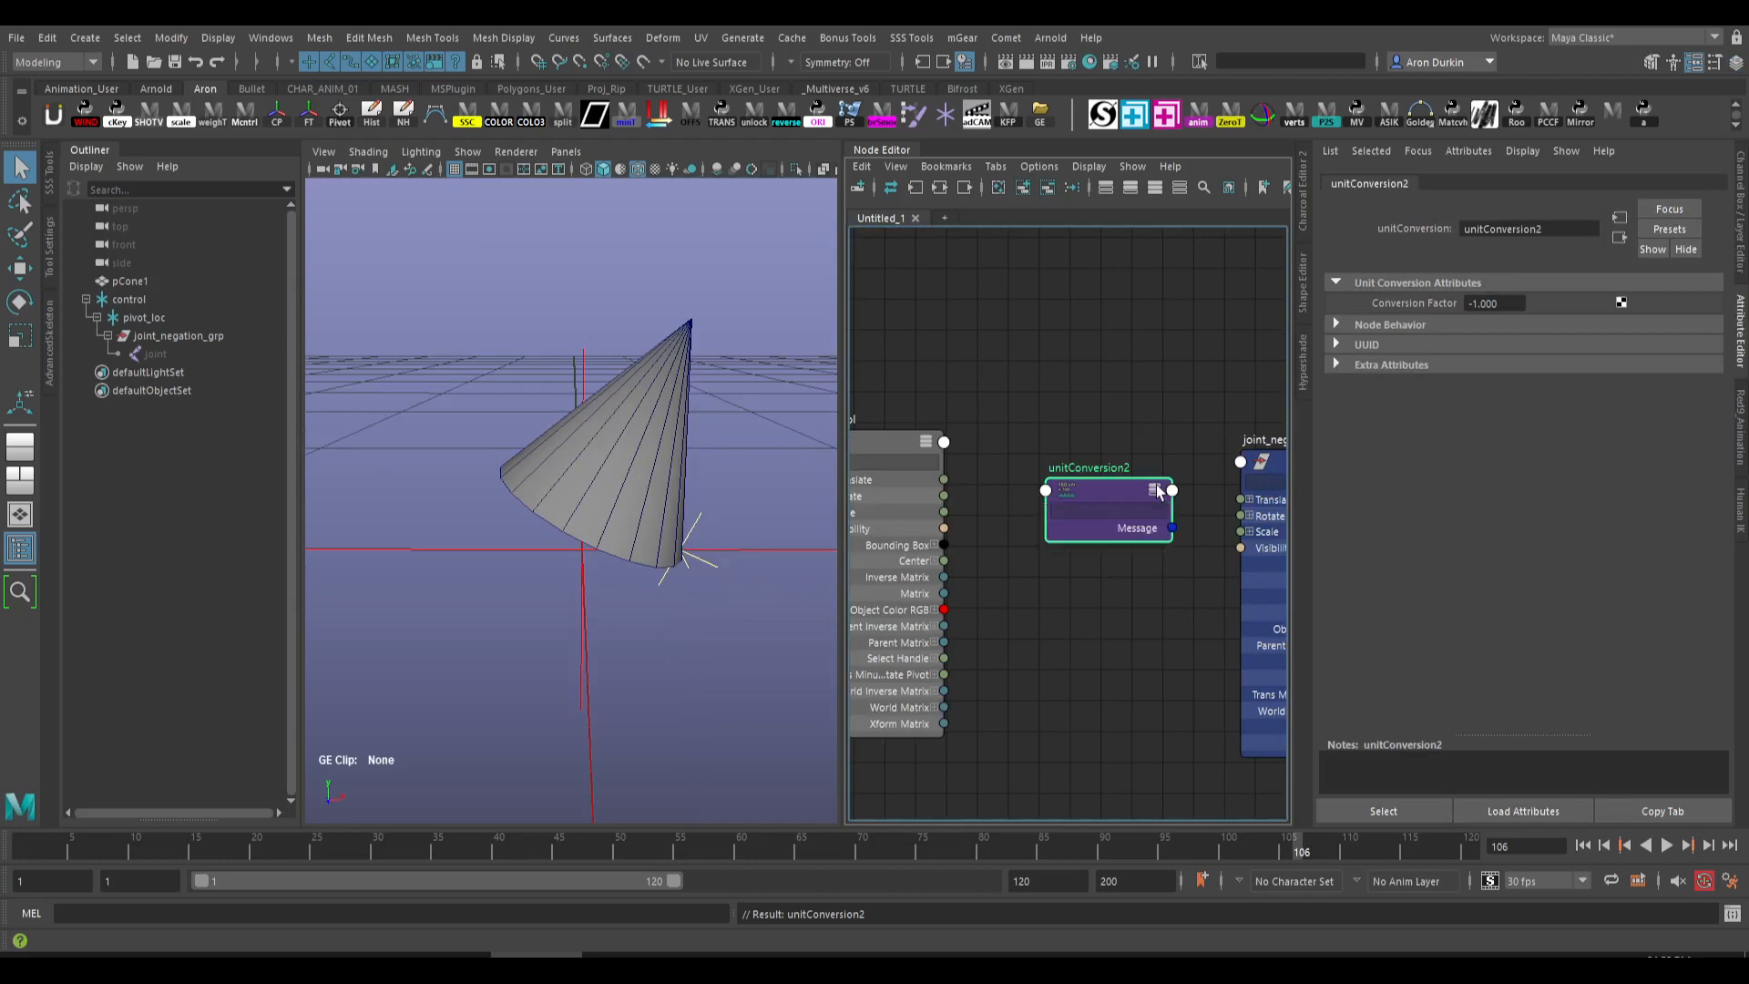
{"action": "left_click", "coordinate": [1157, 491]}
{"action": "left_click", "coordinate": [1155, 491]}
{"action": "left_click_drag", "start_coordinate": [1125, 492], "coordinate": [1098, 460]}
{"action": "middle_click_drag", "start_coordinate": [968, 502], "coordinate": [1048, 487], "text": "alt"}
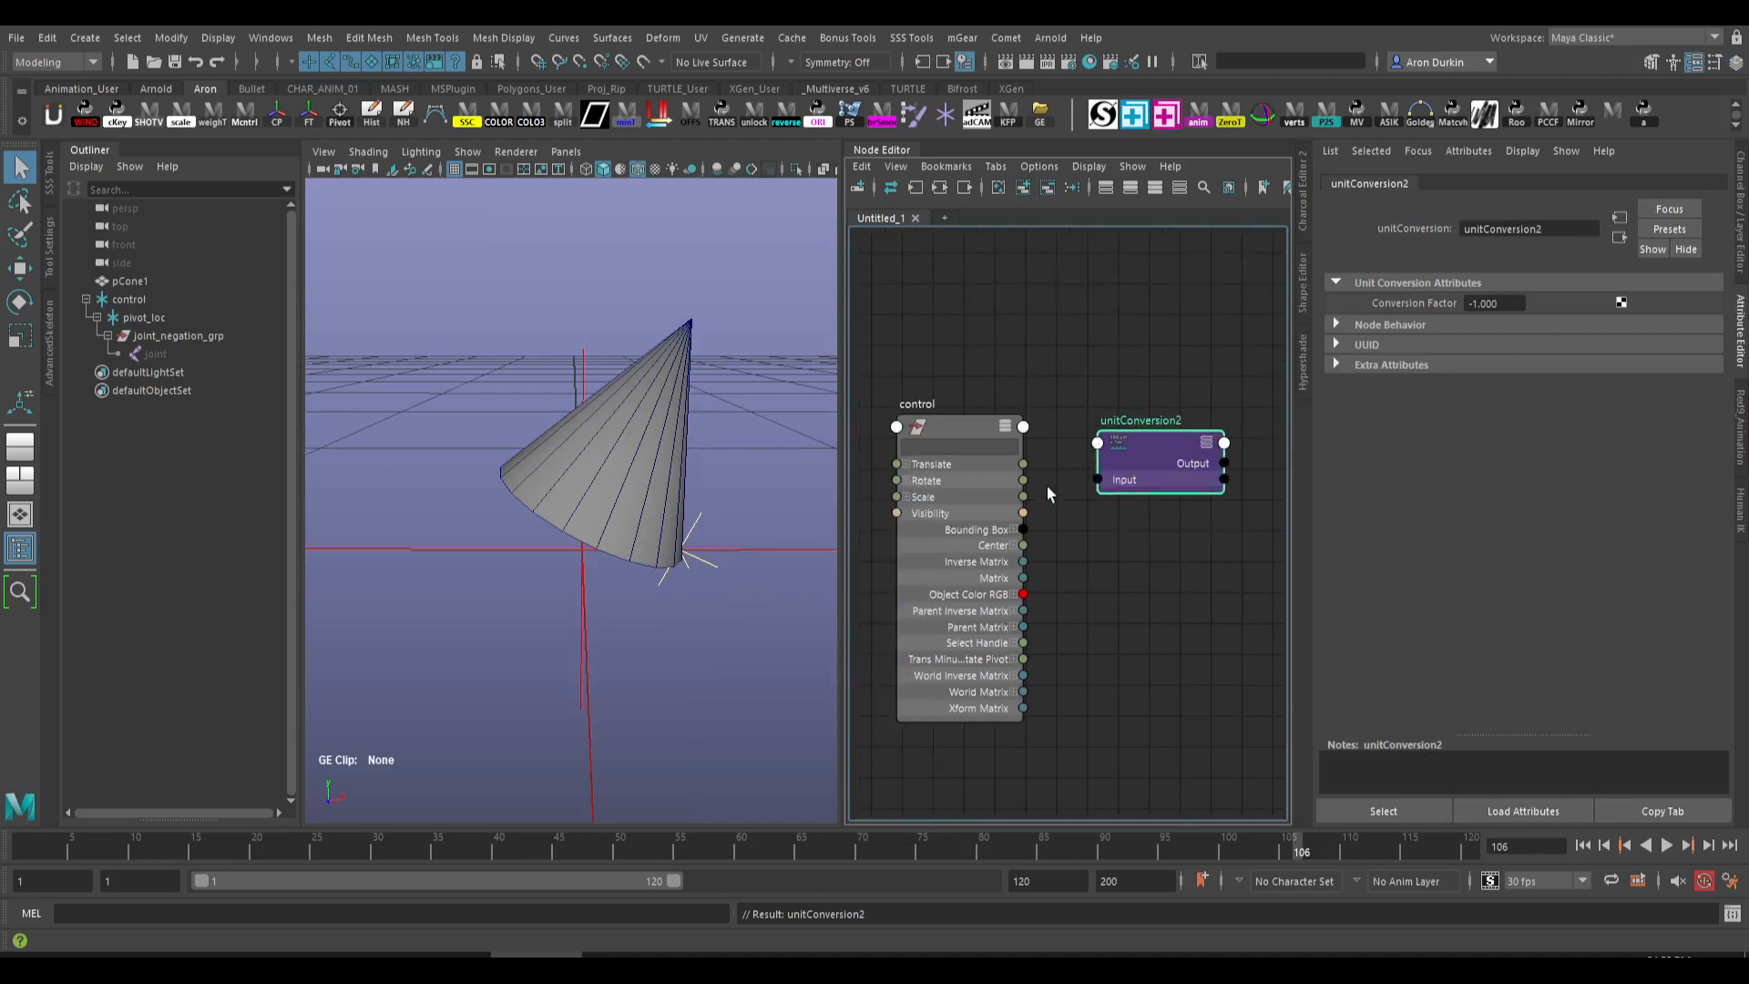
{"action": "left_click_drag", "start_coordinate": [1023, 480], "coordinate": [1098, 479]}
{"action": "middle_click_drag", "start_coordinate": [1194, 492], "coordinate": [1034, 492], "text": "alt"}
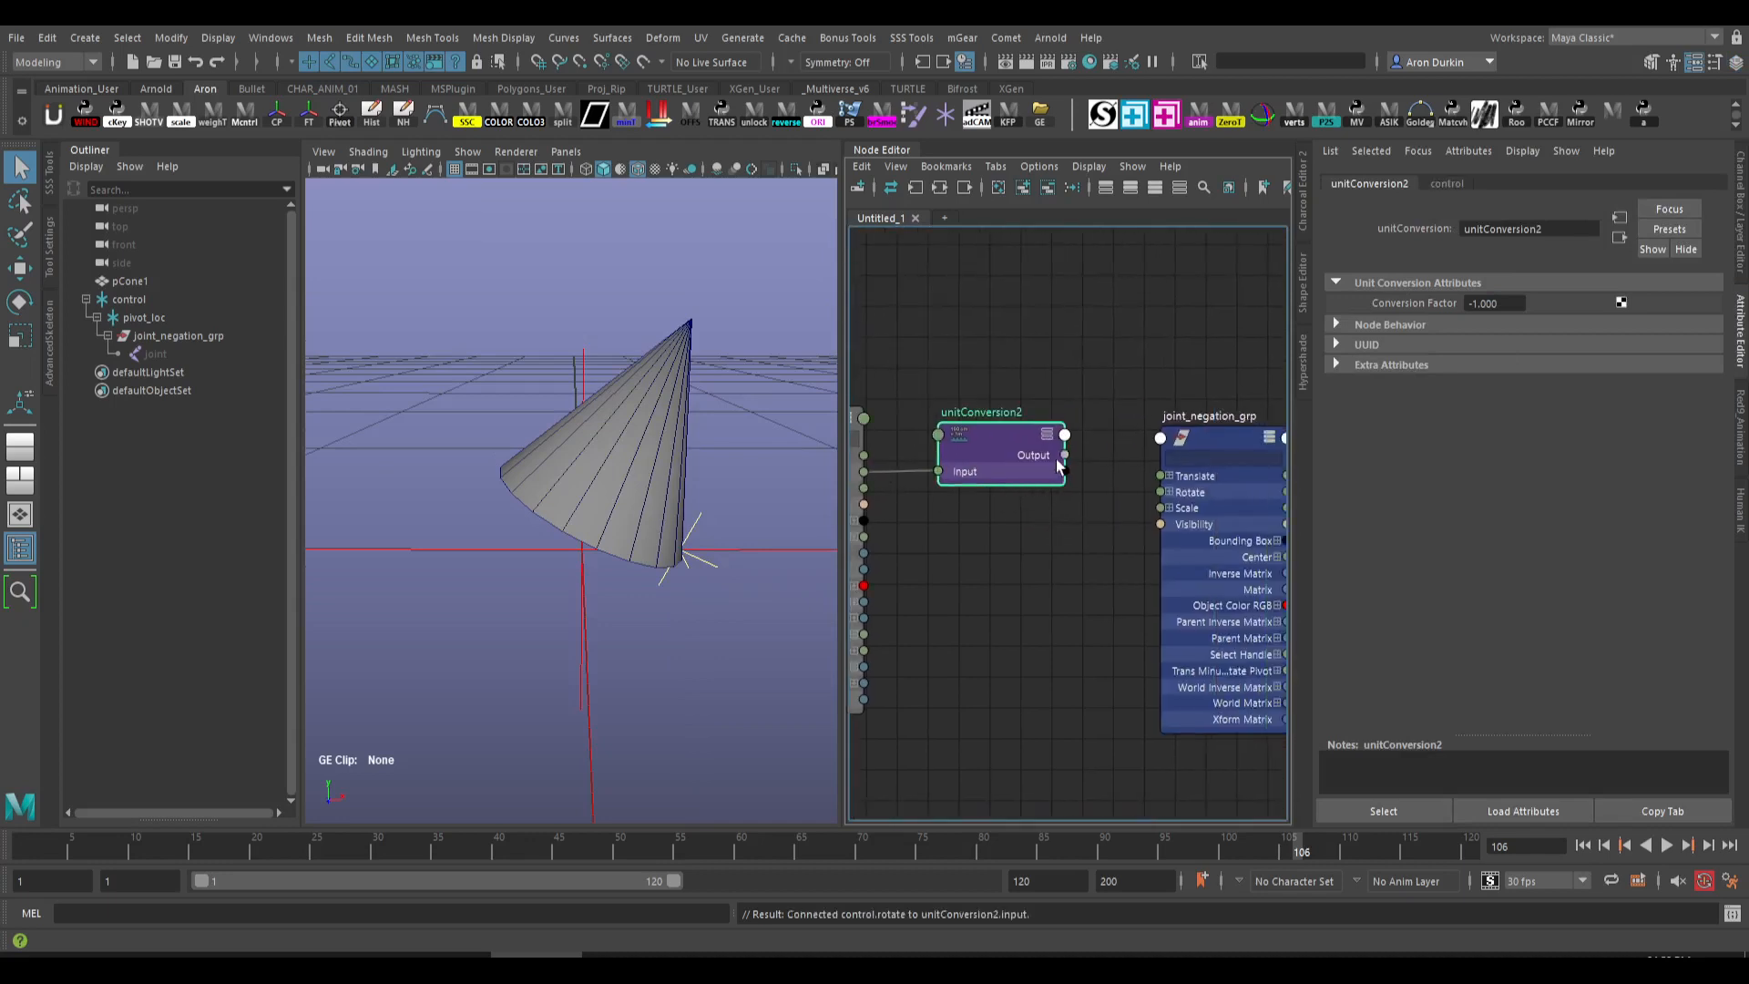
{"action": "left_click_drag", "start_coordinate": [1064, 454], "coordinate": [1160, 492]}
{"action": "middle_click_drag", "start_coordinate": [1004, 508], "coordinate": [1072, 513], "text": "alt"}
- Check the Rotate Order of control against that of joint_negation_grp
{"action": "left_click", "coordinate": [882, 422]}
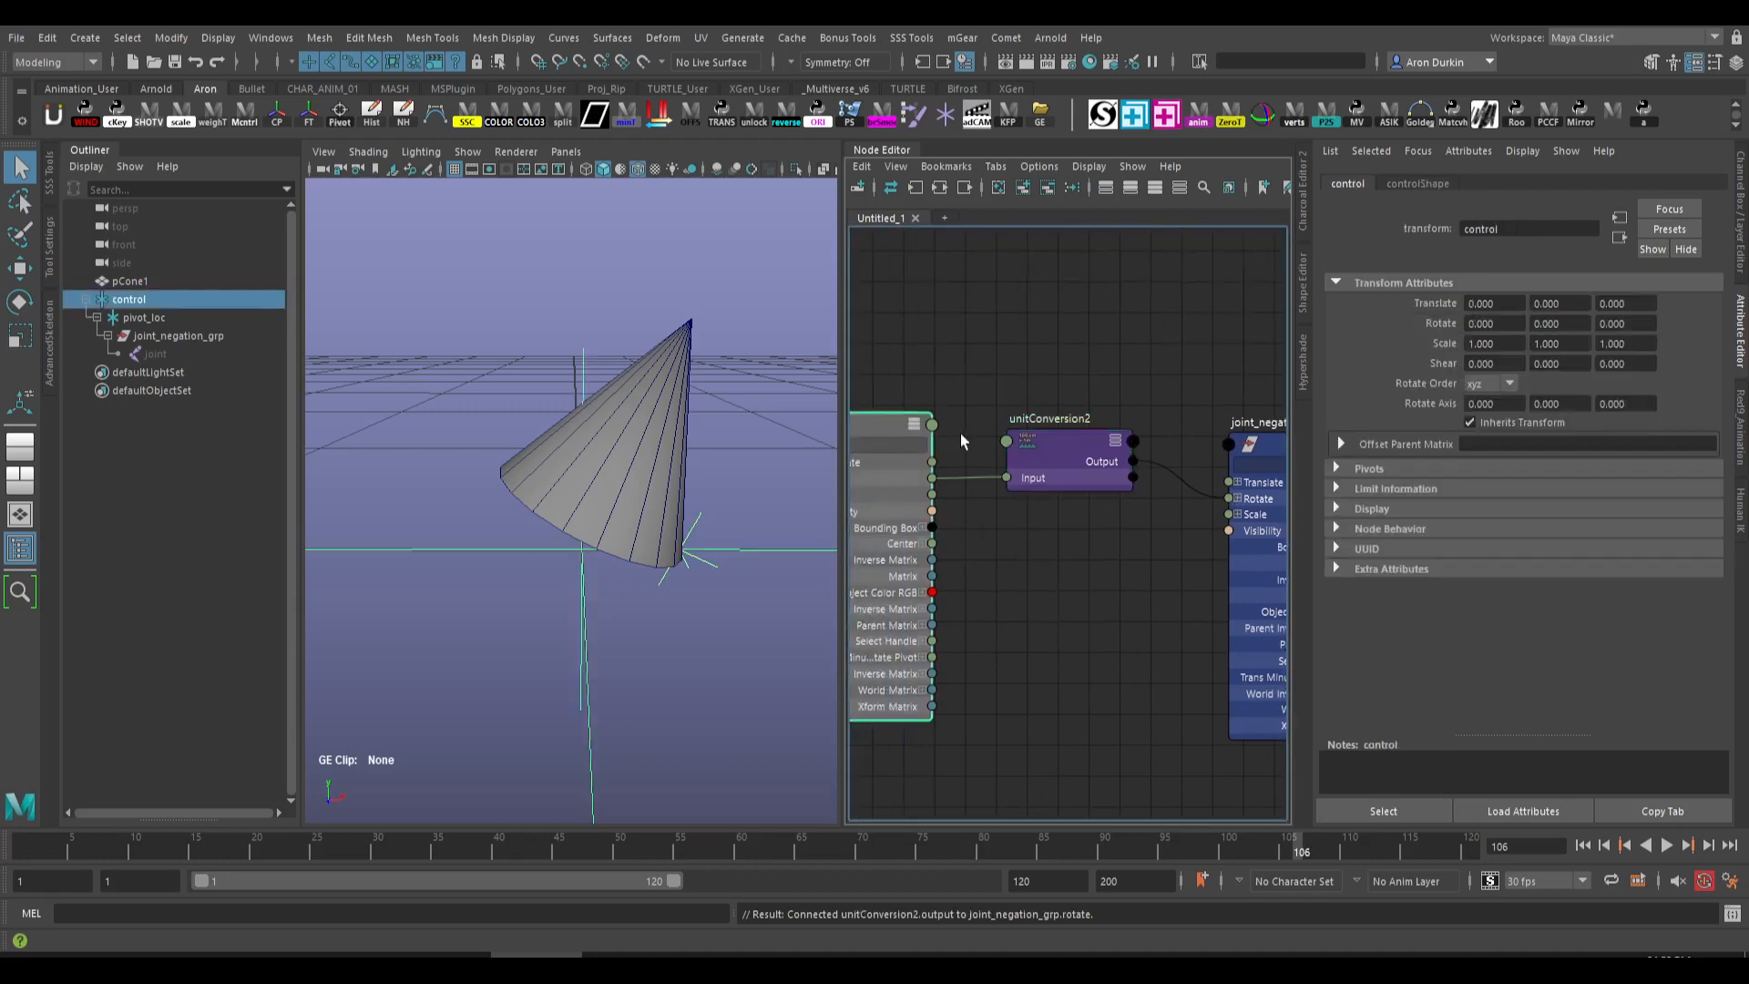
{"action": "middle_click_drag", "start_coordinate": [960, 433], "coordinate": [1096, 422], "text": "alt"}
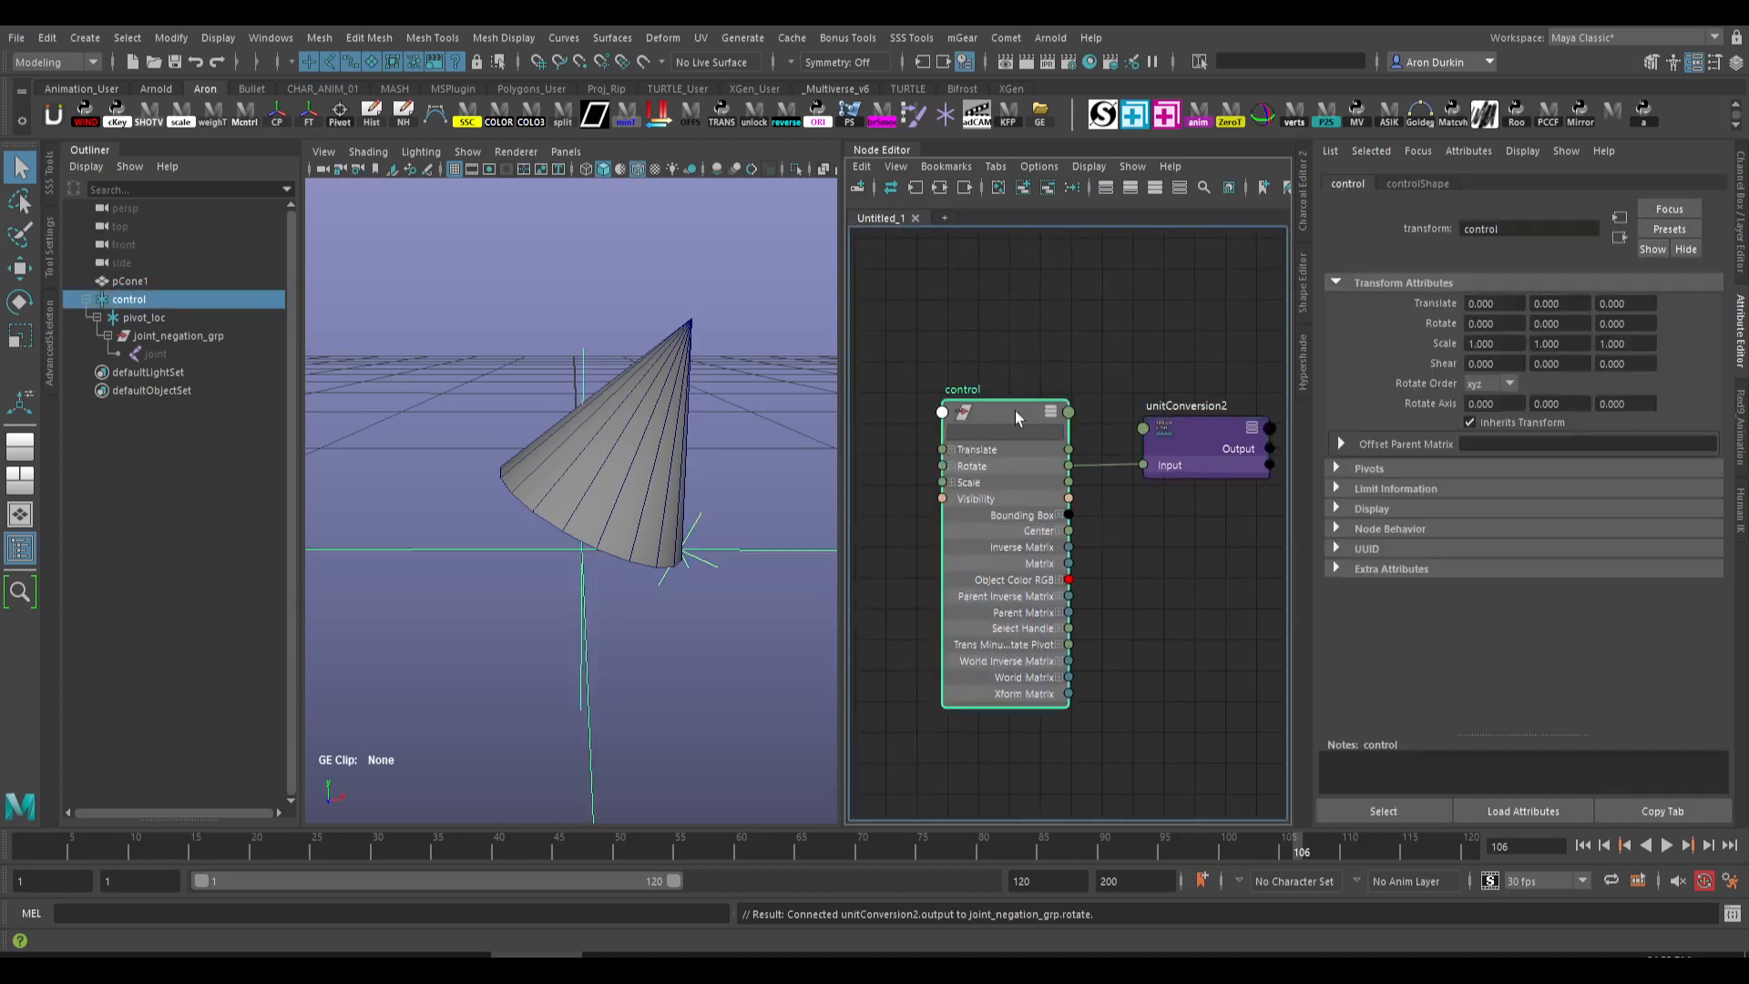
{"action": "middle_click_drag", "start_coordinate": [1127, 390], "coordinate": [980, 391], "text": "alt"}
{"action": "left_click", "coordinate": [1236, 428]}
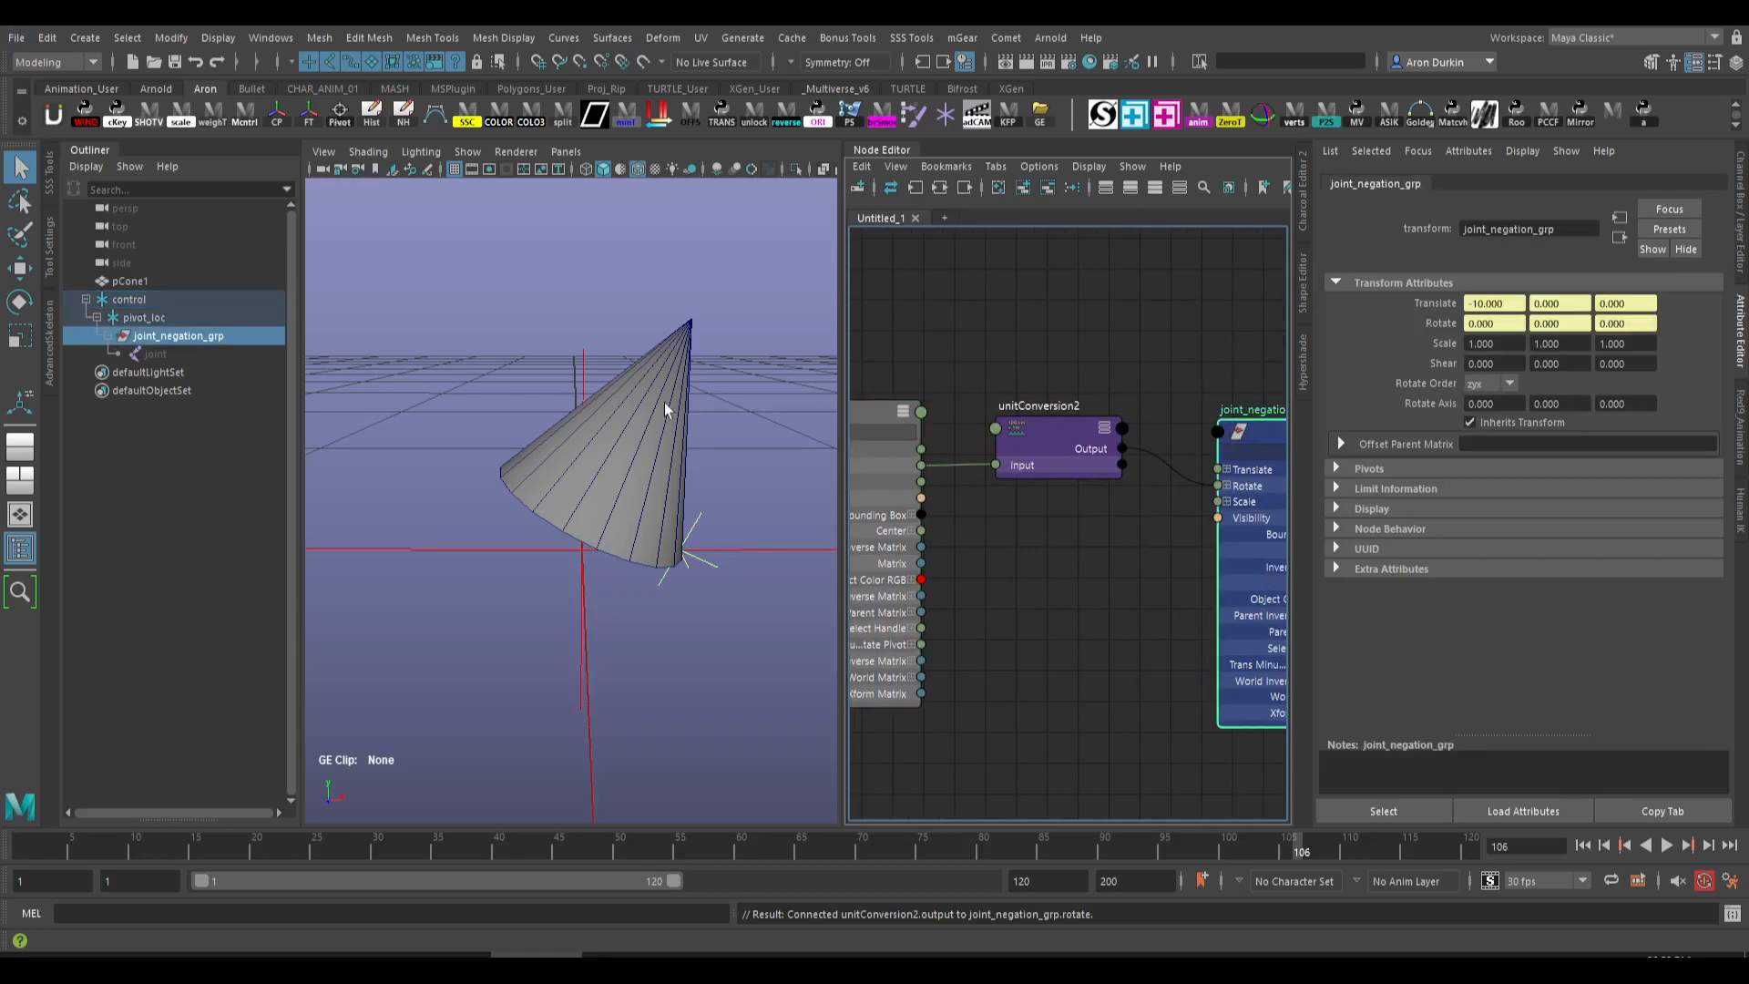
- Rotate control about Y to about -108.23, try a further turn to about -28.934, and undo that turn
{"action": "left_click", "coordinate": [756, 413]}
{"action": "left_click_drag", "start_coordinate": [448, 486], "coordinate": [488, 588]}
{"action": "key", "text": "e"}
{"action": "left_click_drag", "start_coordinate": [725, 510], "coordinate": [681, 570], "text": "alt"}
{"action": "left_click_drag", "start_coordinate": [961, 601], "coordinate": [962, 577]}
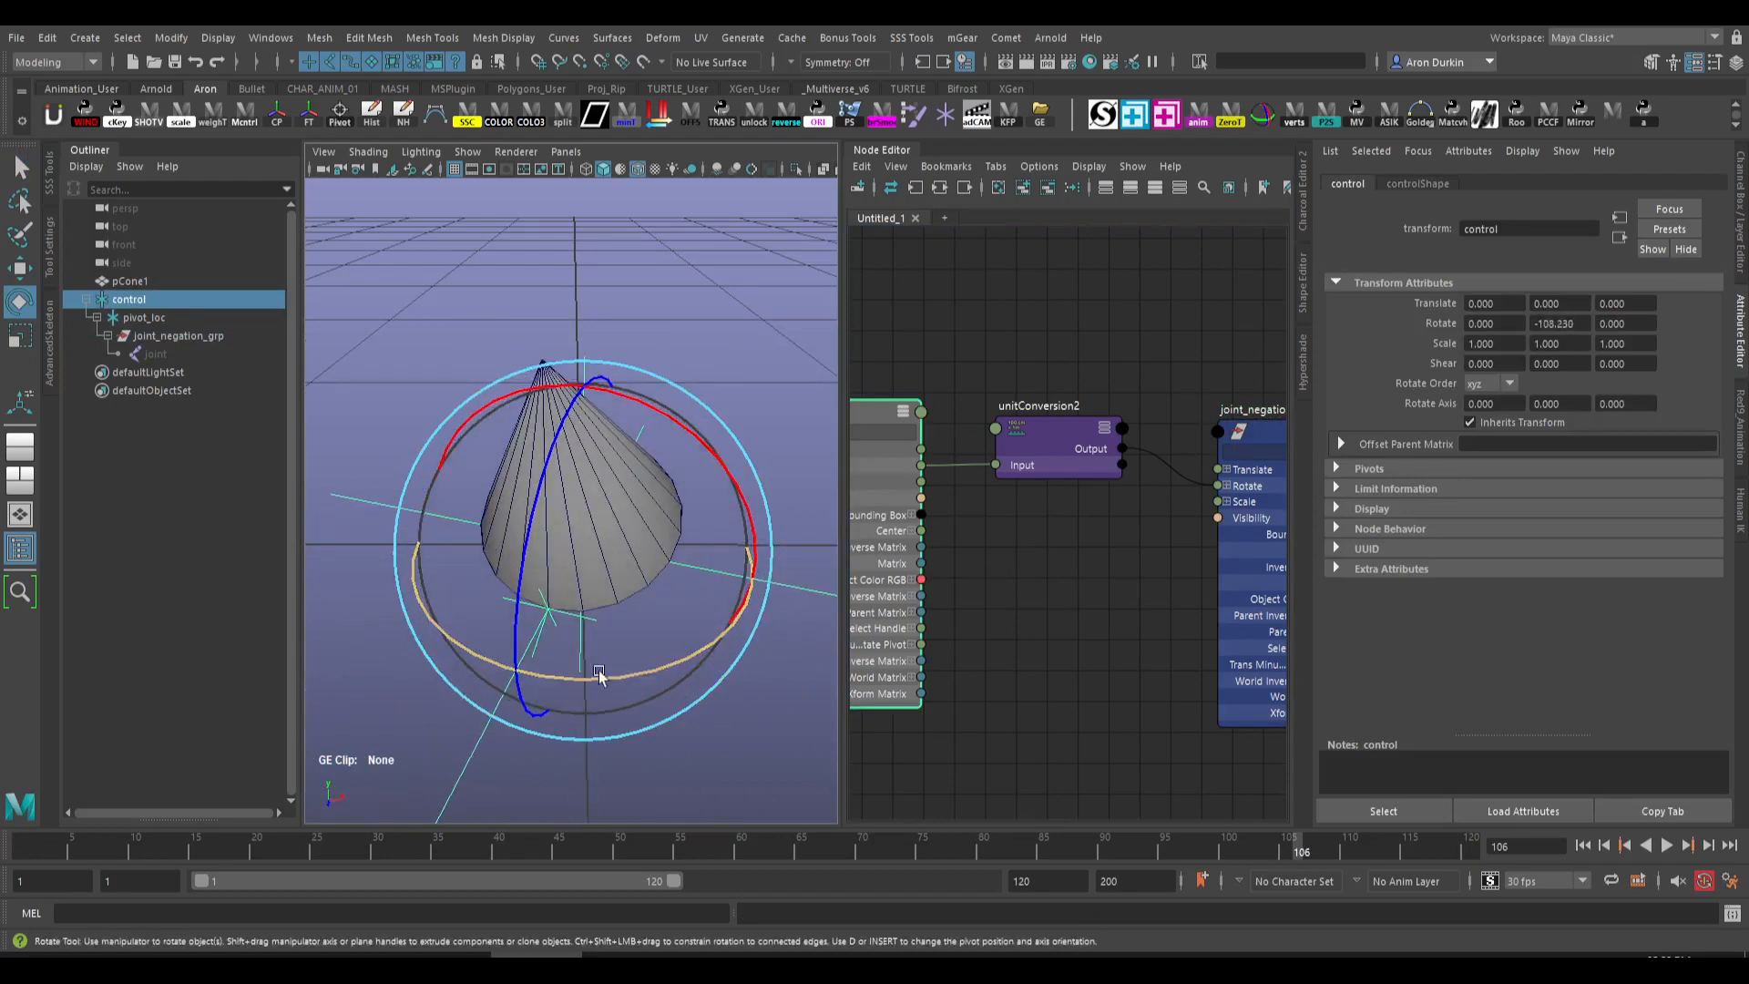
{"action": "left_click_drag", "start_coordinate": [594, 679], "coordinate": [695, 492]}
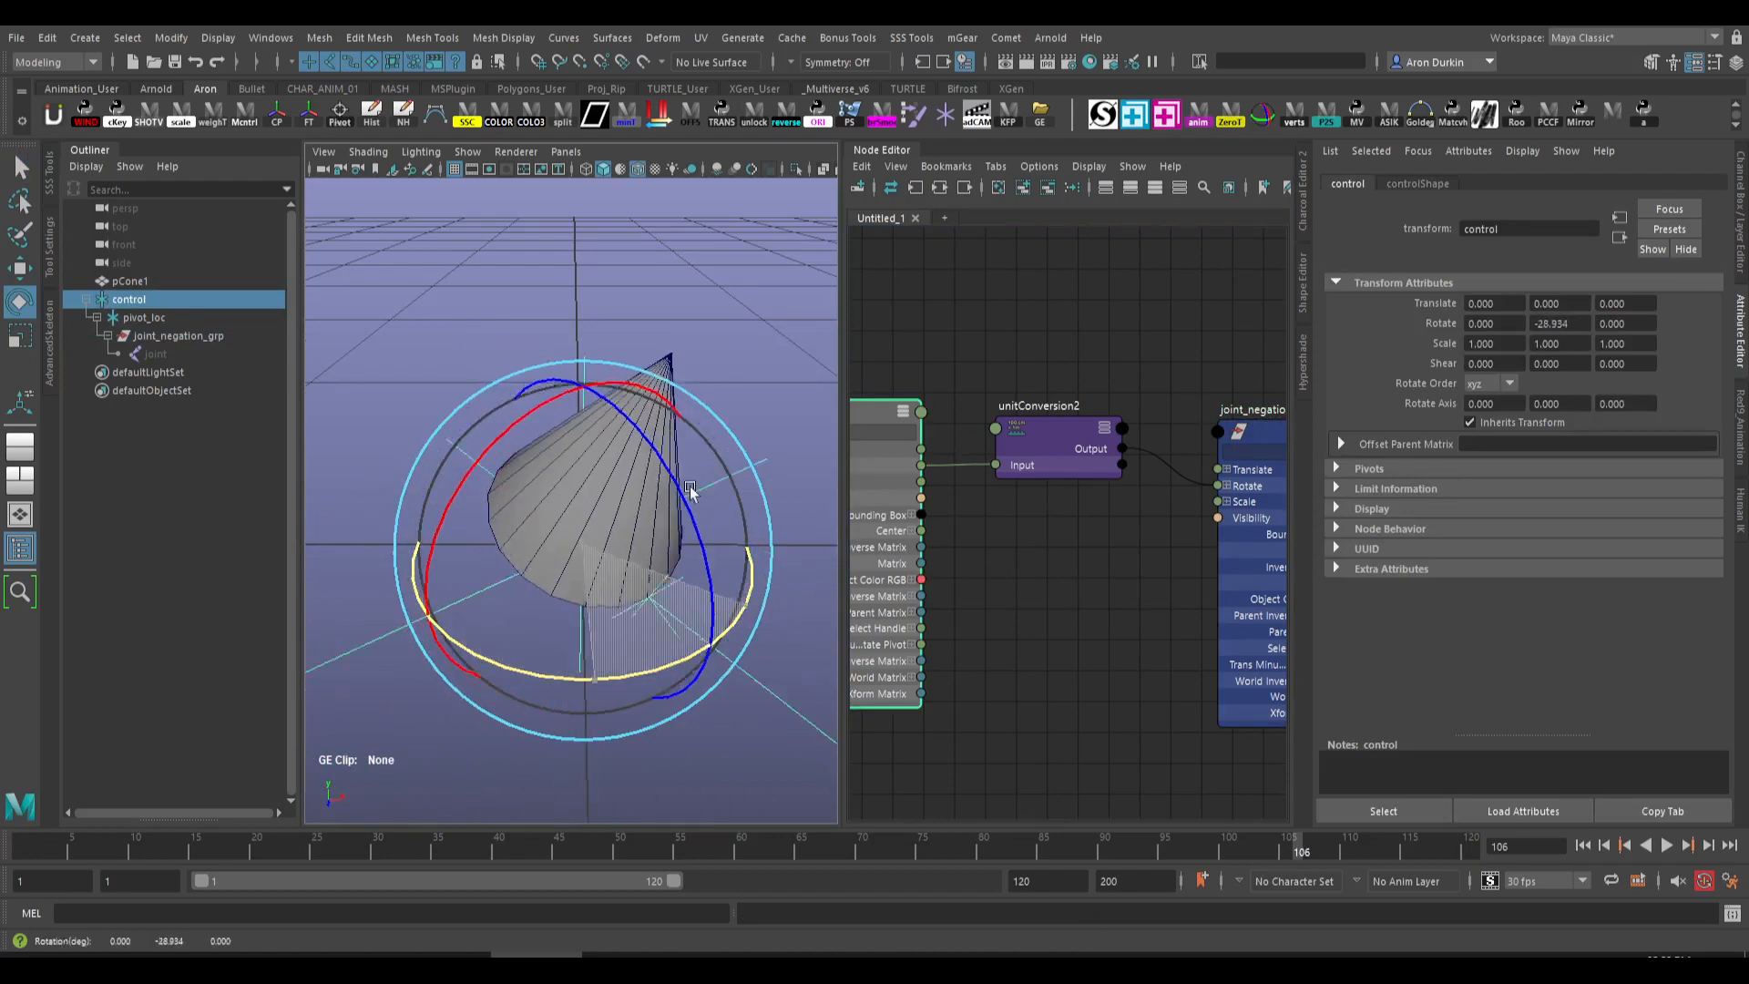
{"action": "key", "text": "ctrl+z"}
- Rotate control further about Y to test the negated rotation, and select pivot_loc
{"action": "left_click_drag", "start_coordinate": [629, 410], "coordinate": [659, 546], "text": "alt"}
{"action": "left_click_drag", "start_coordinate": [707, 621], "coordinate": [612, 351]}
{"action": "mouse_move", "coordinate": [680, 652]}
{"action": "left_mouse_down"}
{"action": "mouse_move", "coordinate": [357, 531]}
{"action": "mouse_move", "coordinate": [637, 556]}
{"action": "mouse_move", "coordinate": [643, 606]}
{"action": "mouse_move", "coordinate": [687, 657]}
{"action": "left_mouse_up"}
{"action": "key", "text": "q"}
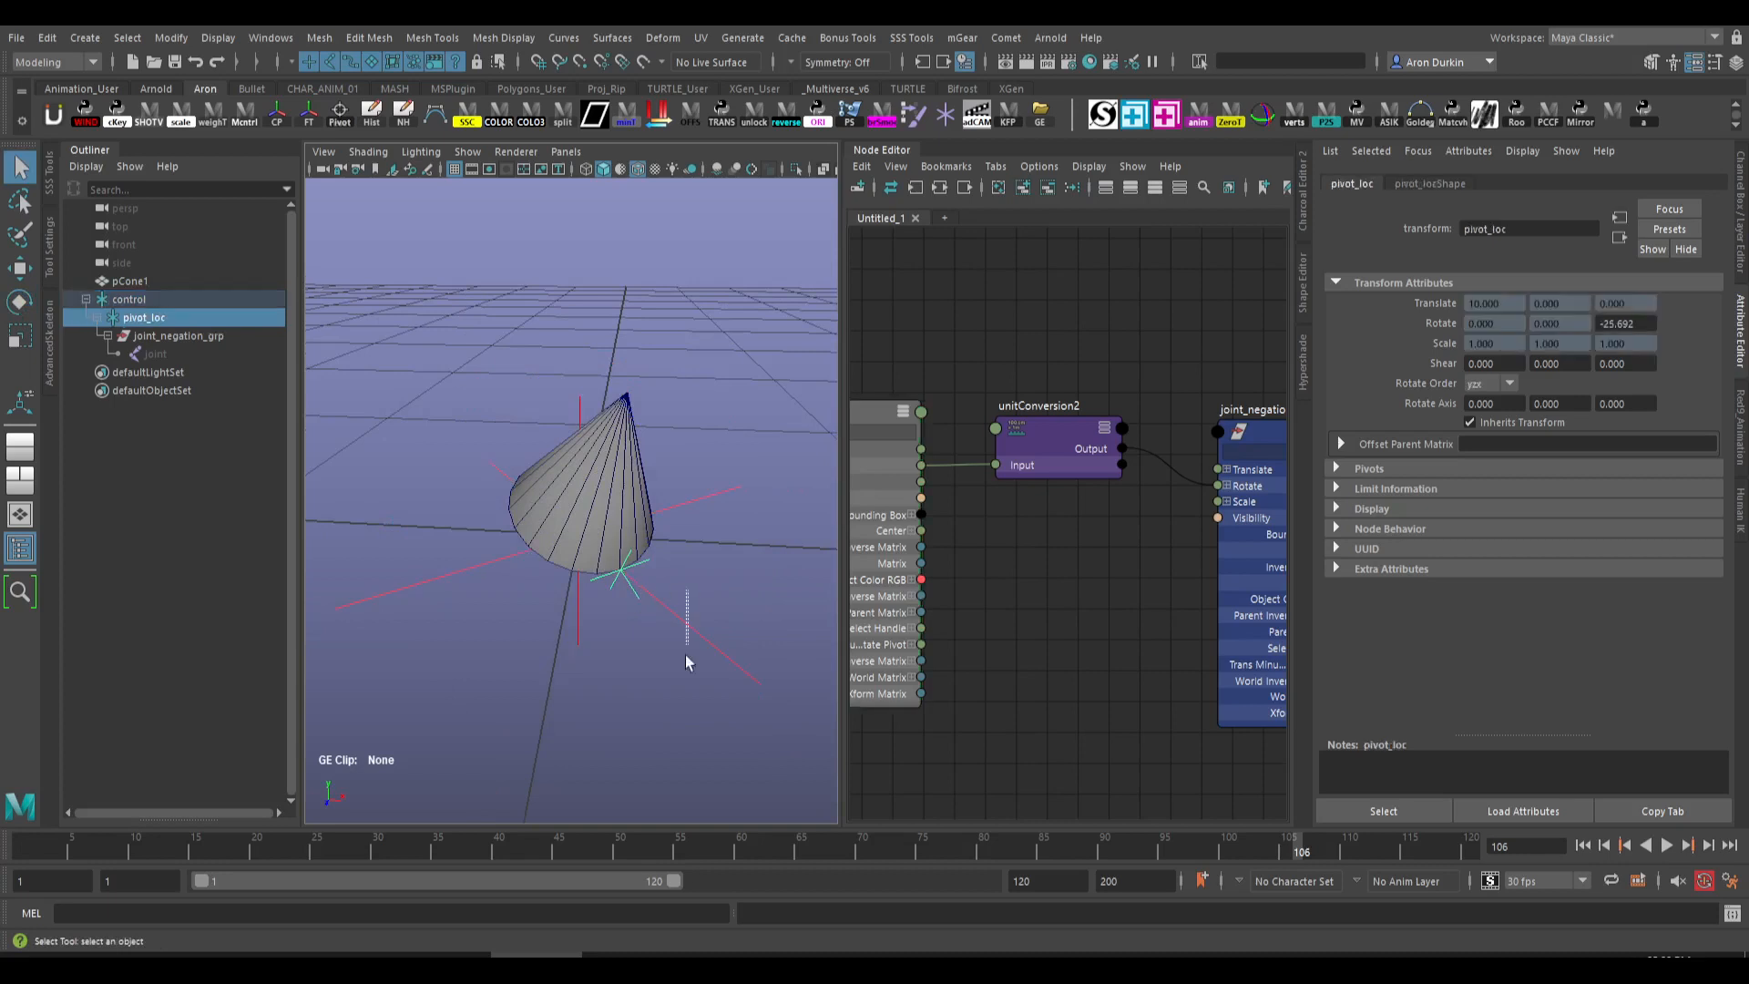
- Undo the test rotation of control
{"action": "key", "text": "ctrl+z"}
{"action": "key", "text": "ctrl+z"}
{"action": "left_click_drag", "start_coordinate": [732, 537], "coordinate": [653, 545], "text": "alt"}
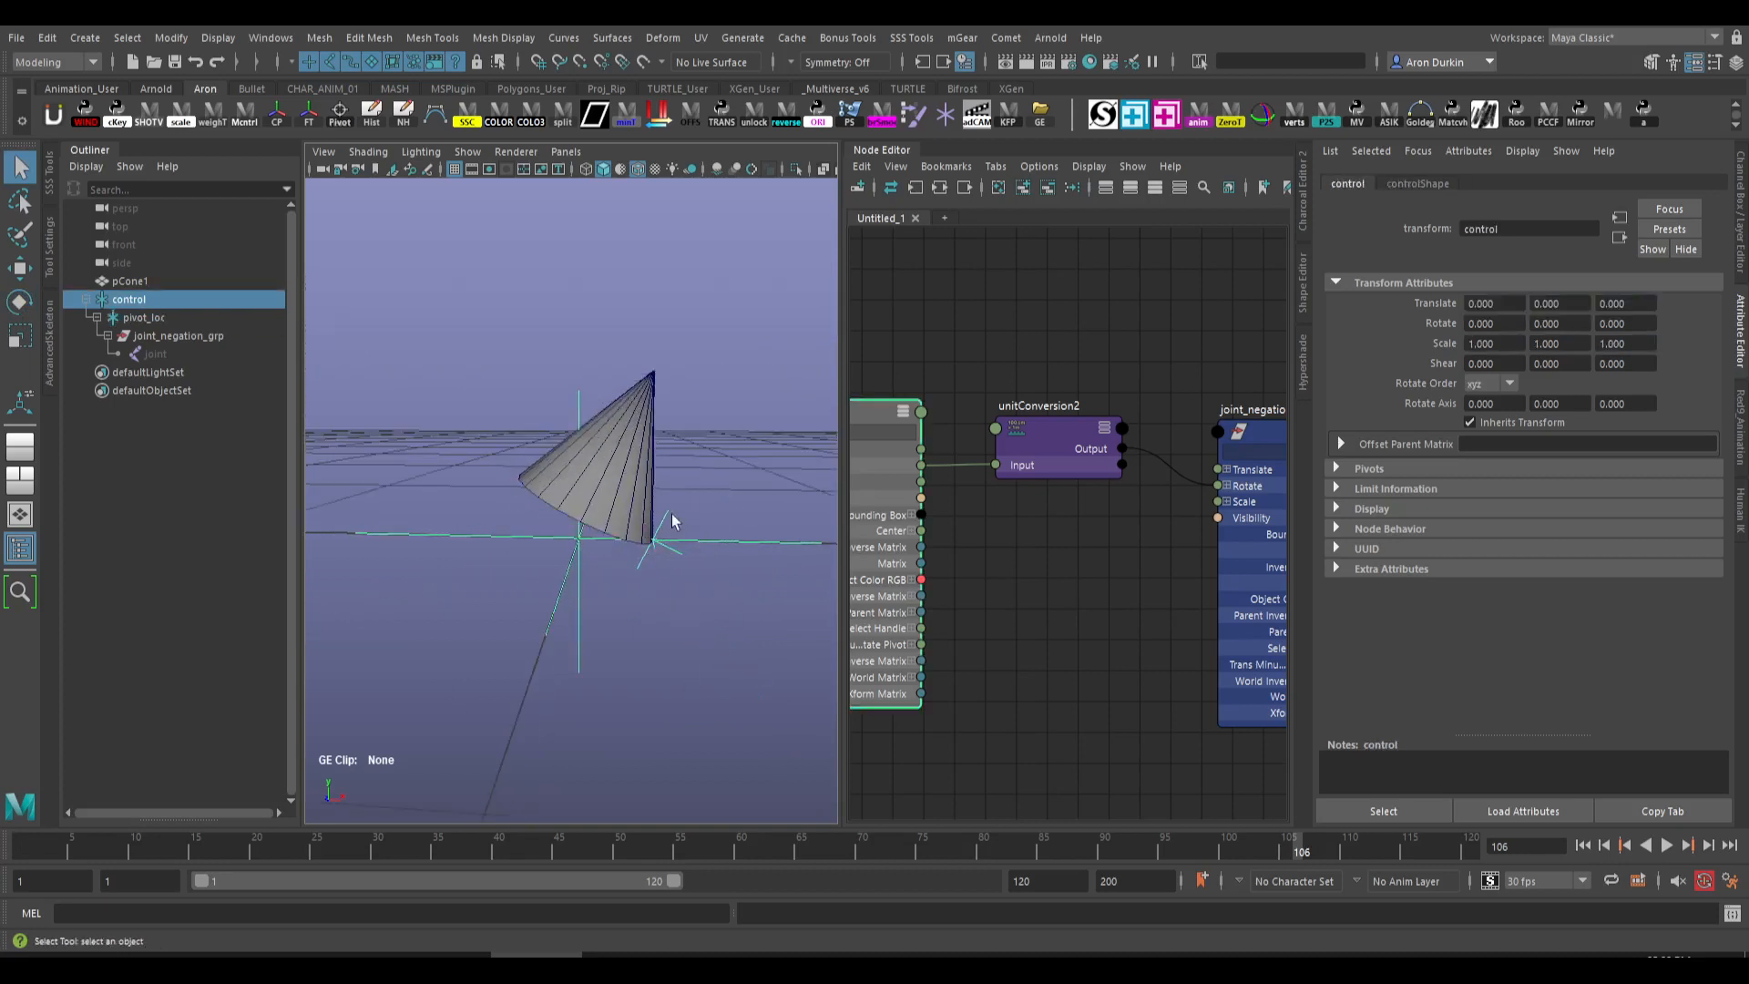
- Select pivot_loc and widen the viewport against the Node Editor
{"action": "left_click", "coordinate": [672, 521]}
{"action": "right_click_drag", "start_coordinate": [734, 538], "coordinate": [694, 526], "text": "alt"}
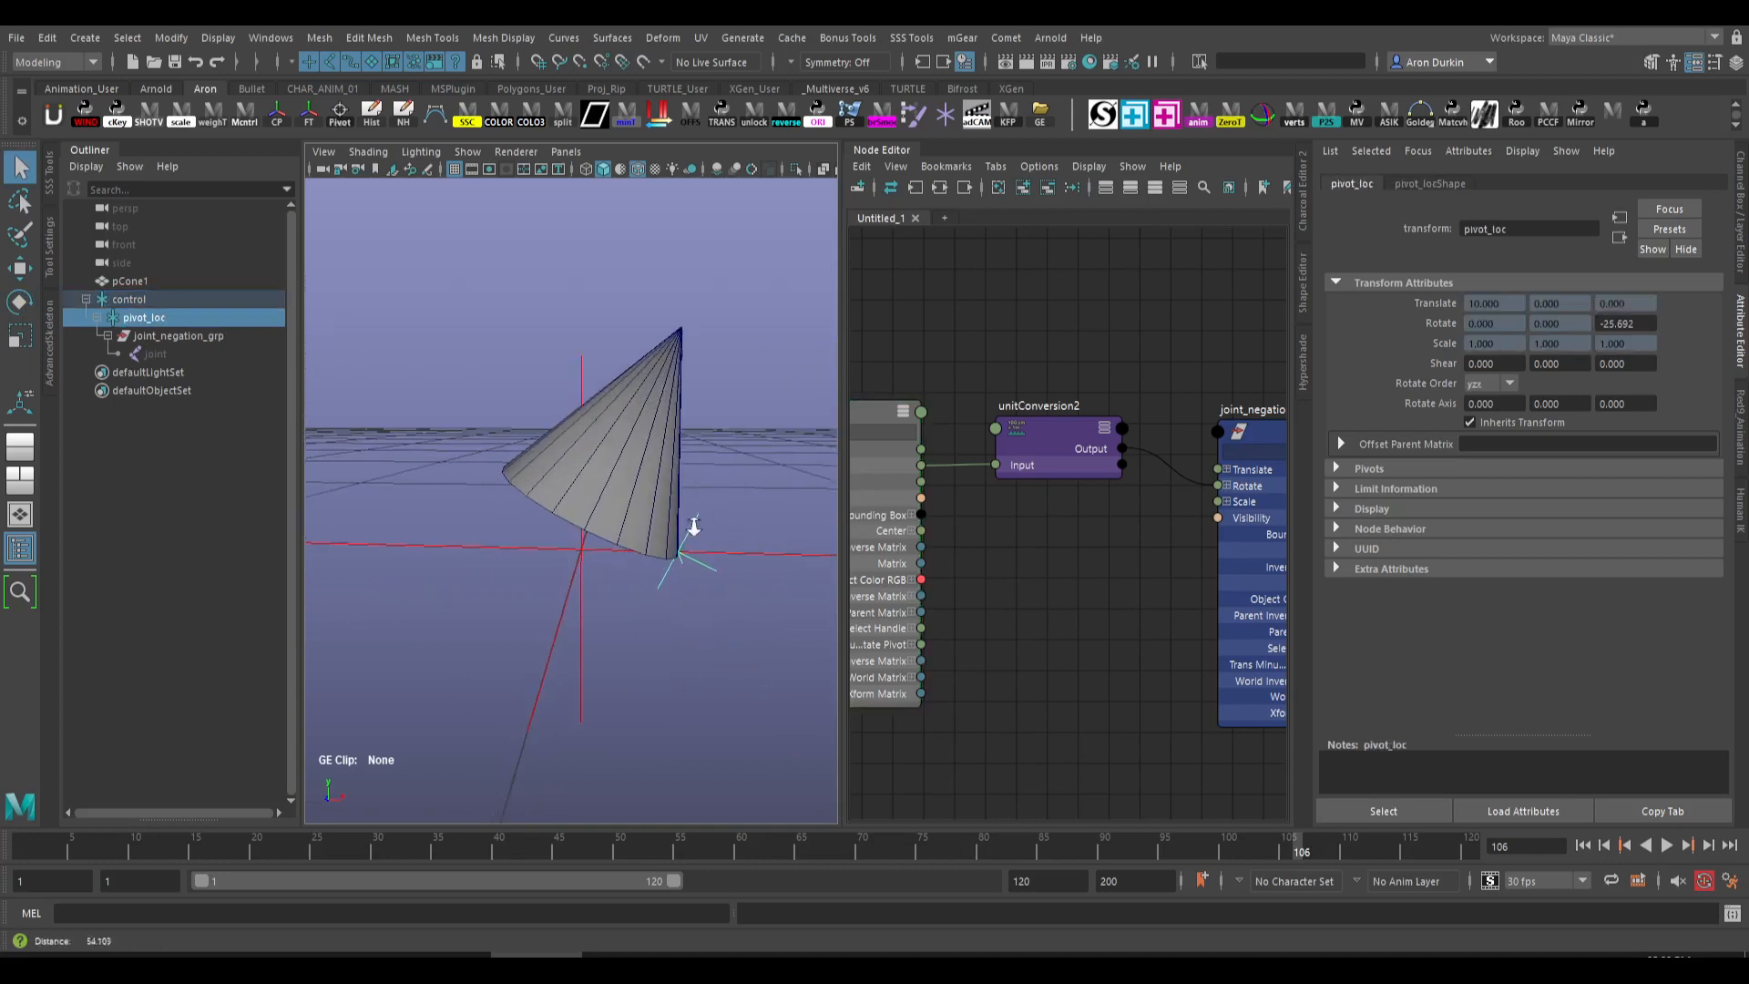
{"action": "left_click_drag", "start_coordinate": [835, 364], "coordinate": [952, 382]}
{"action": "key", "text": "e"}
{"action": "key", "text": "q"}
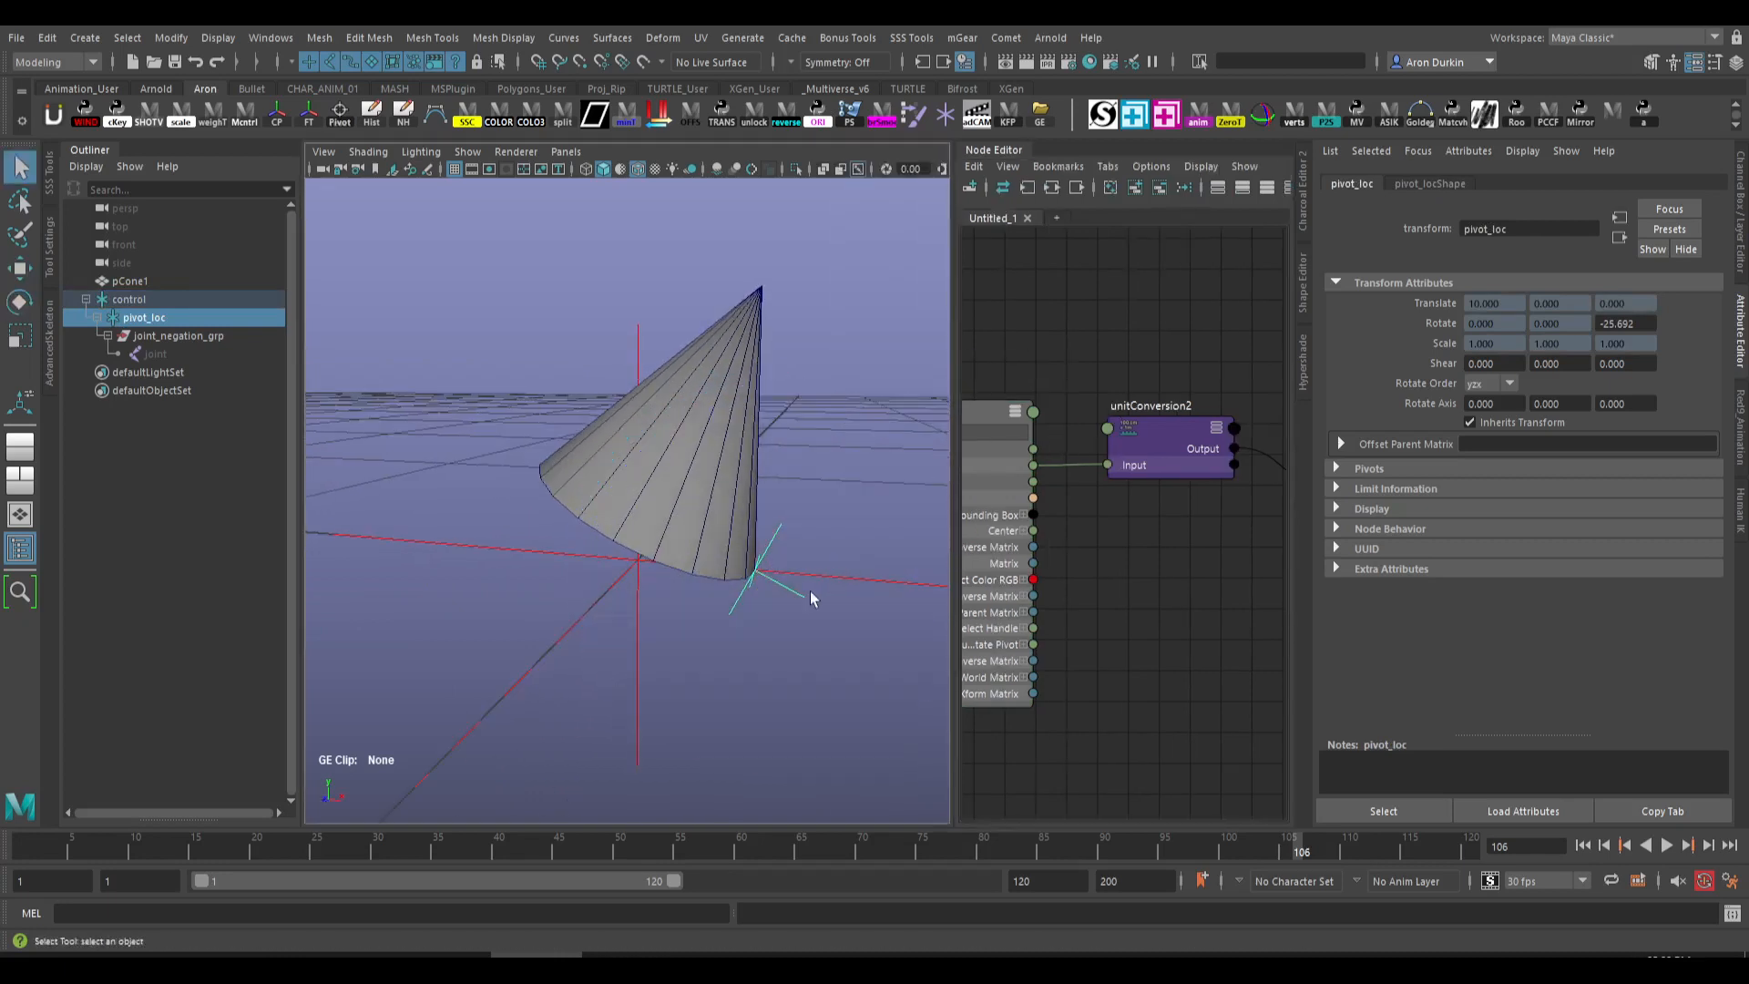
- Try further rotations of pivot_loc, undo them back to the upright cone, and clear the selection
{"action": "left_click_drag", "start_coordinate": [792, 571], "coordinate": [751, 628]}
{"action": "left_click", "coordinate": [801, 596]}
{"action": "key", "text": "e"}
{"action": "key", "text": "ctrl+z"}
{"action": "key", "text": "q"}
{"action": "left_click", "coordinate": [795, 592]}
{"action": "key", "text": "e"}
{"action": "left_click_drag", "start_coordinate": [907, 489], "coordinate": [891, 540]}
{"action": "key", "text": "ctrl+z"}
{"action": "key", "text": "ctrl+z"}
{"action": "left_click_drag", "start_coordinate": [766, 375], "coordinate": [792, 403], "text": "alt"}
{"action": "left_click", "coordinate": [831, 372]}
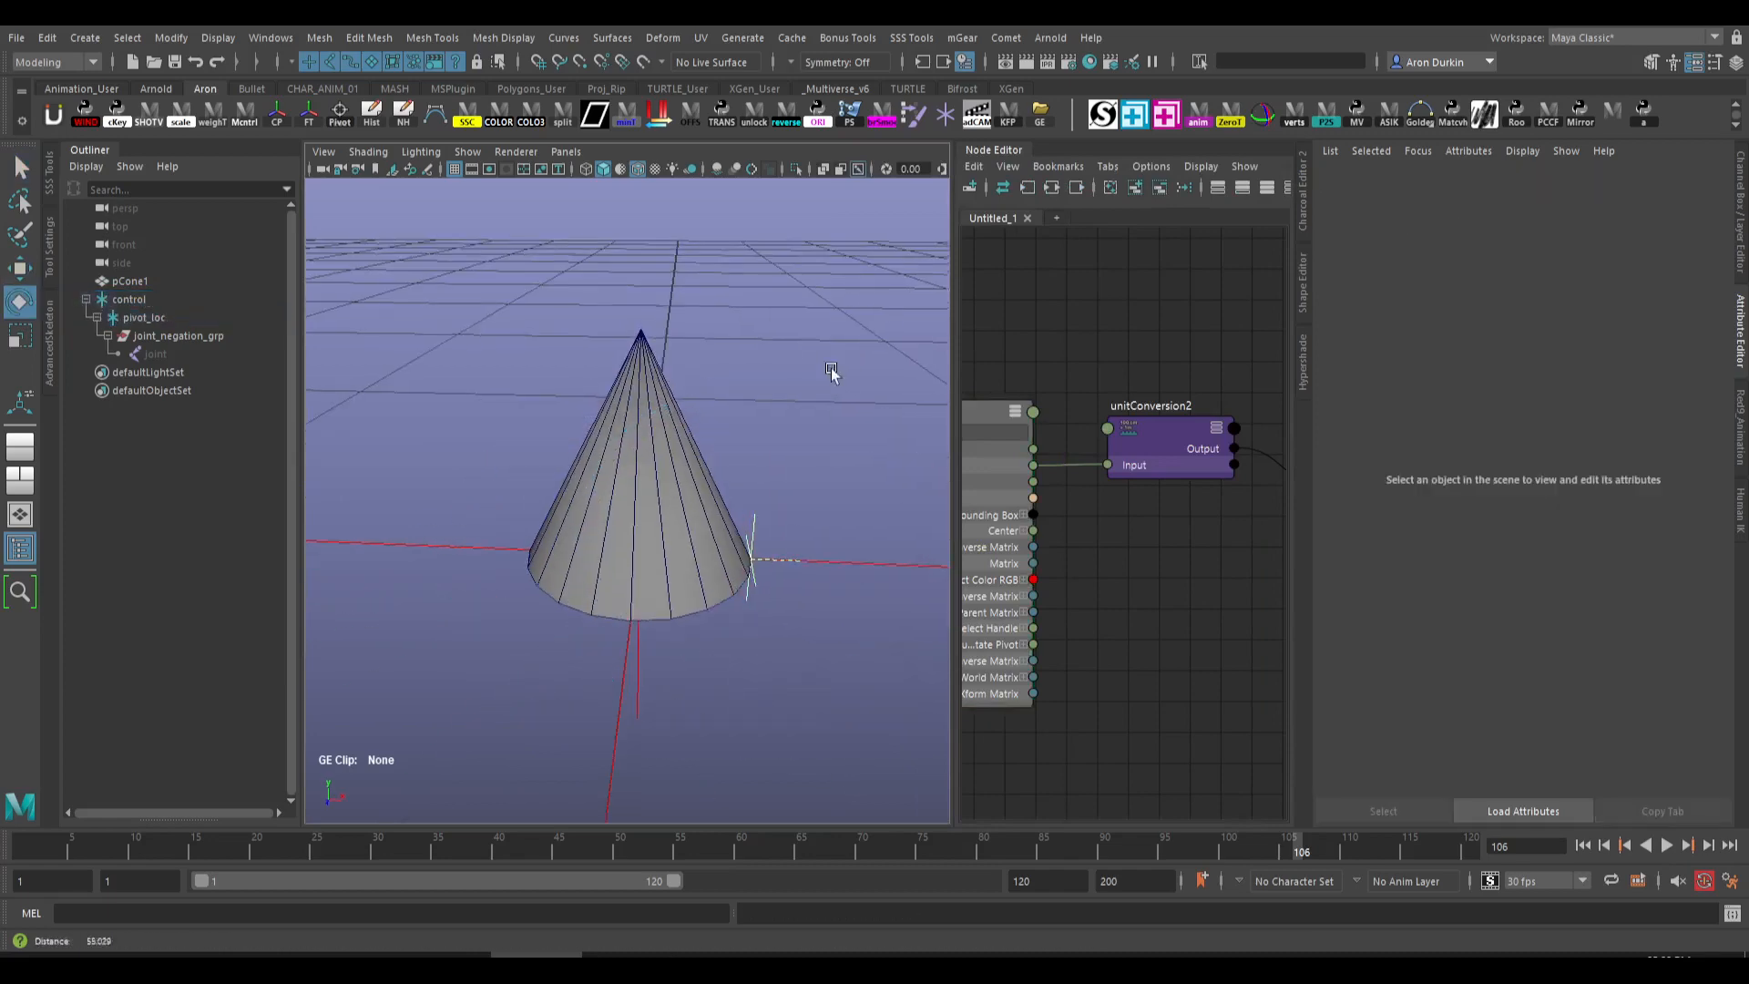
- Create a locator and raise it along Y to about 20.997, at the cone's tip
{"action": "right_click_drag", "start_coordinate": [830, 371], "coordinate": [739, 365], "text": "alt"}
{"action": "key", "text": "space"}
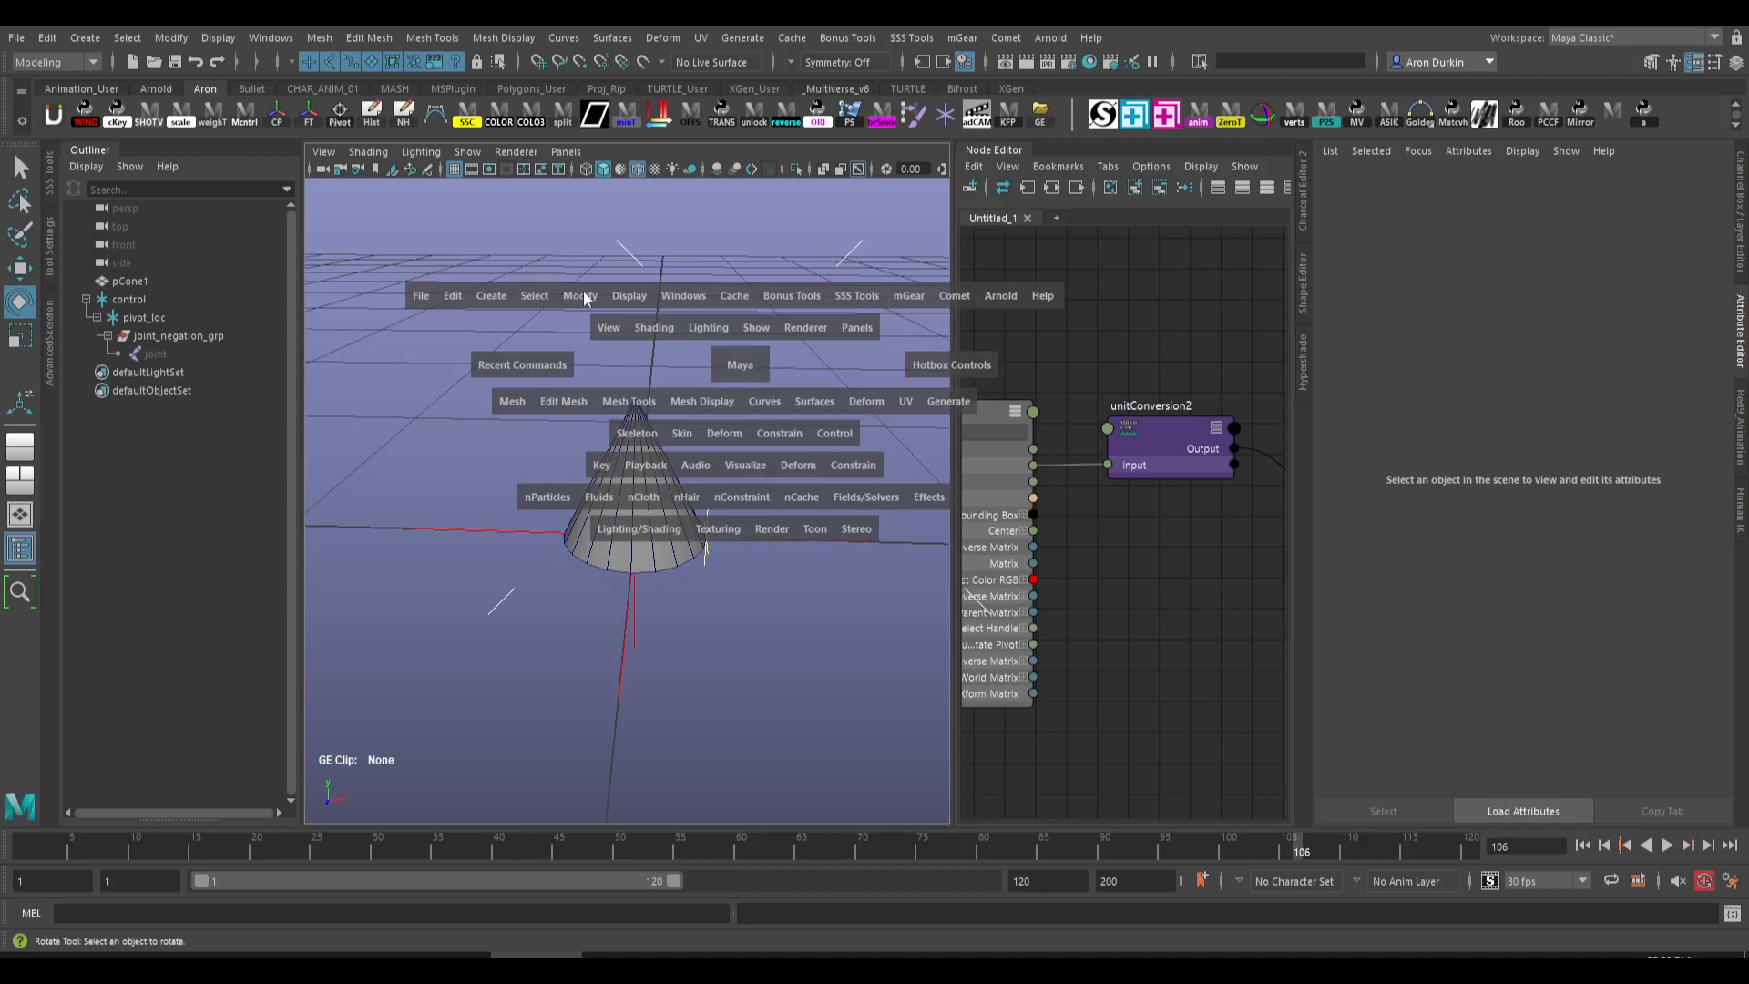
{"action": "left_click", "coordinate": [584, 298]}
{"action": "left_click", "coordinate": [683, 582]}
{"action": "key", "text": "w"}
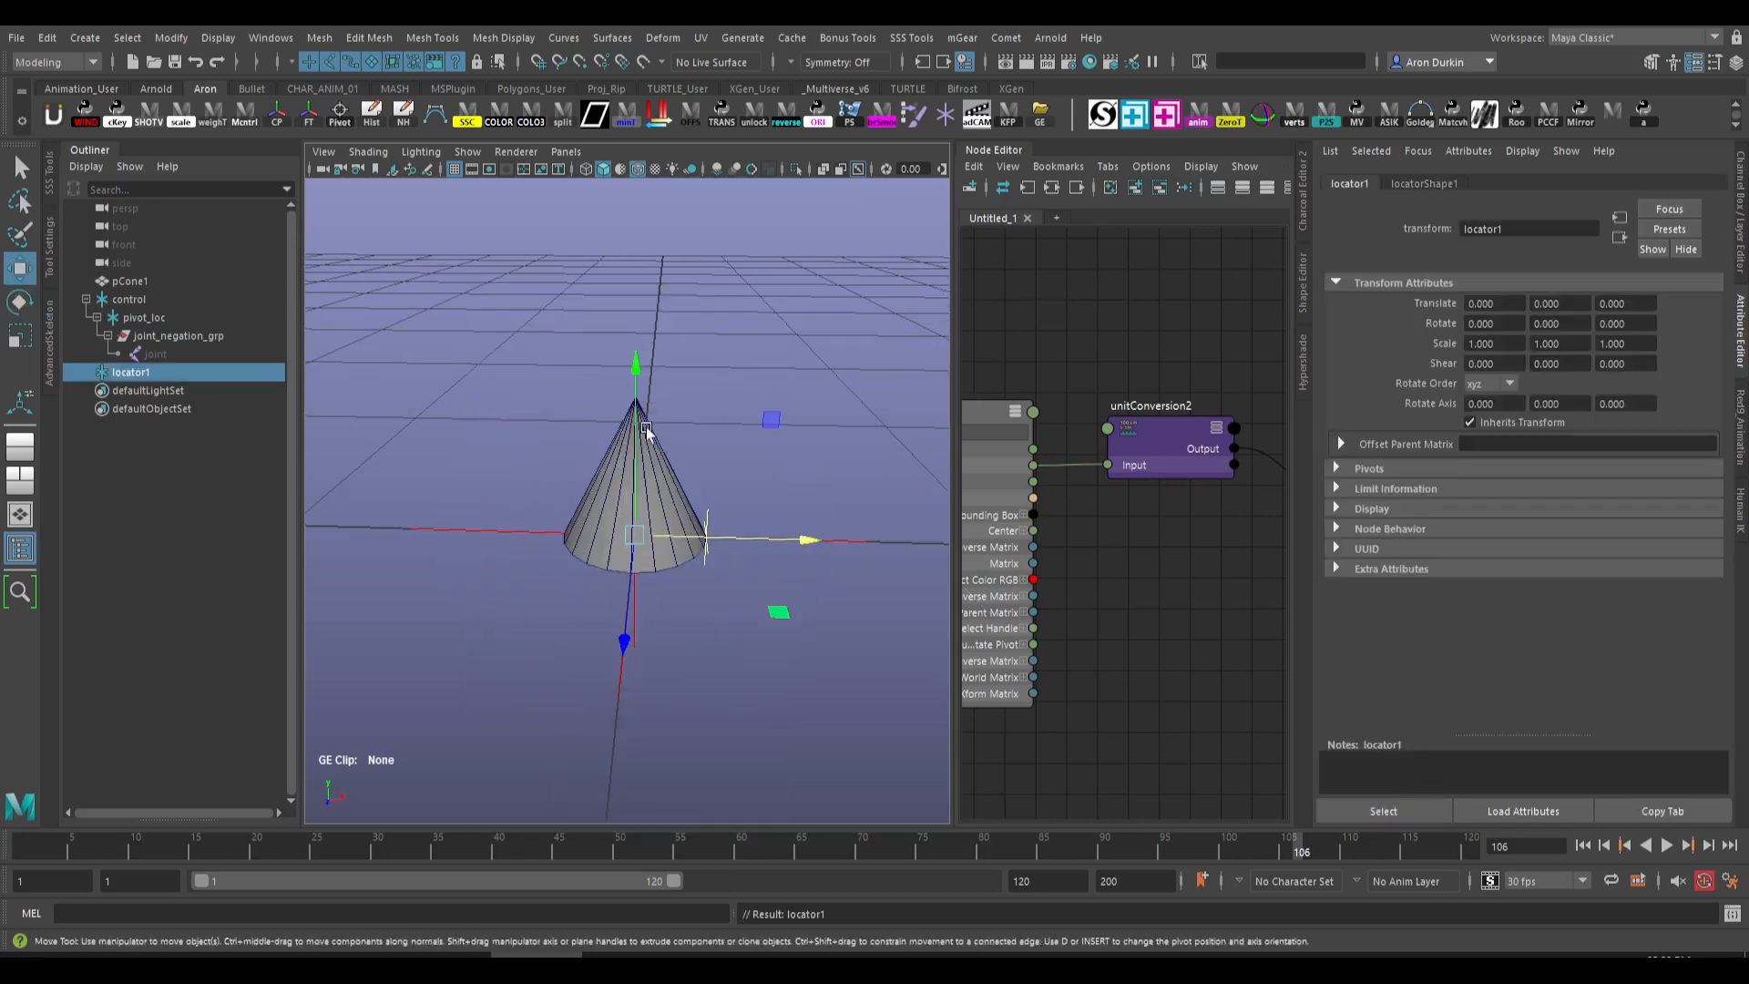
{"action": "left_click_drag", "start_coordinate": [645, 430], "coordinate": [653, 253]}
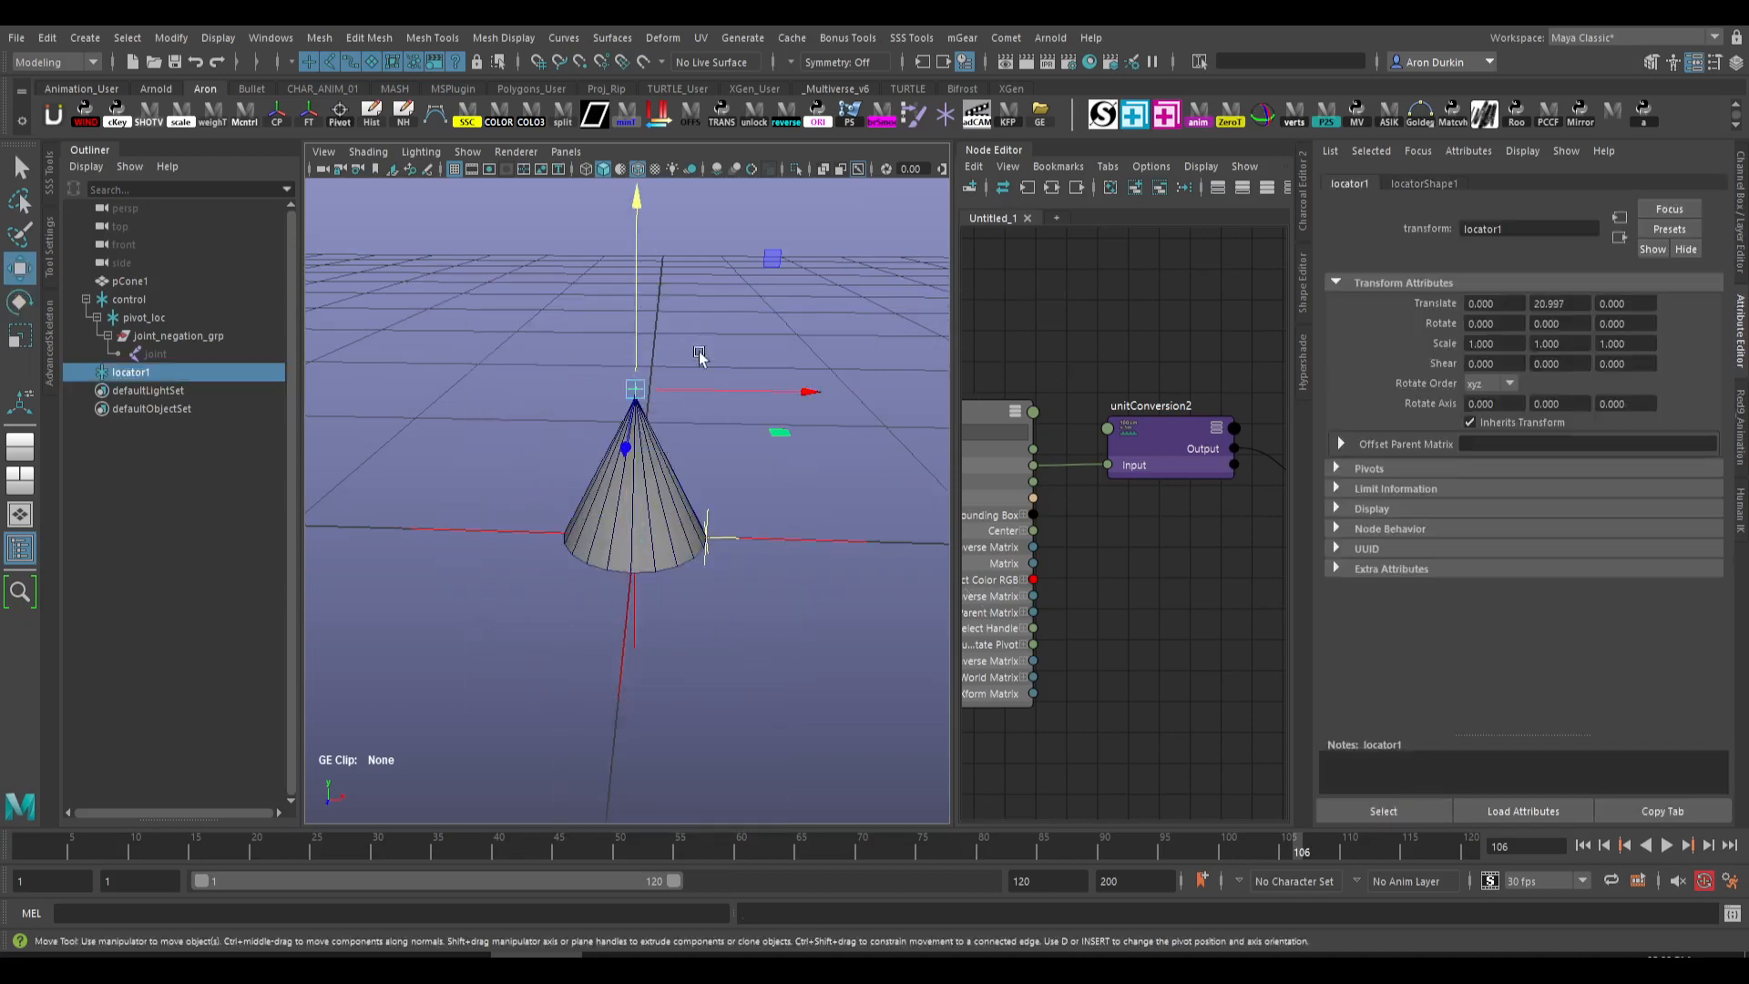
- Try moving the new locator along X from the cone's tip, and undo the move
{"action": "left_click_drag", "start_coordinate": [742, 390], "coordinate": [701, 388]}
{"action": "left_click_drag", "start_coordinate": [813, 399], "coordinate": [713, 399]}
{"action": "key", "text": "ctrl+z"}
{"action": "mouse_move", "coordinate": [713, 398]}
{"action": "left_mouse_down", "text": "alt"}
{"action": "mouse_move", "coordinate": [700, 467]}
{"action": "mouse_move", "coordinate": [746, 402]}
{"action": "left_mouse_up", "text": "alt"}
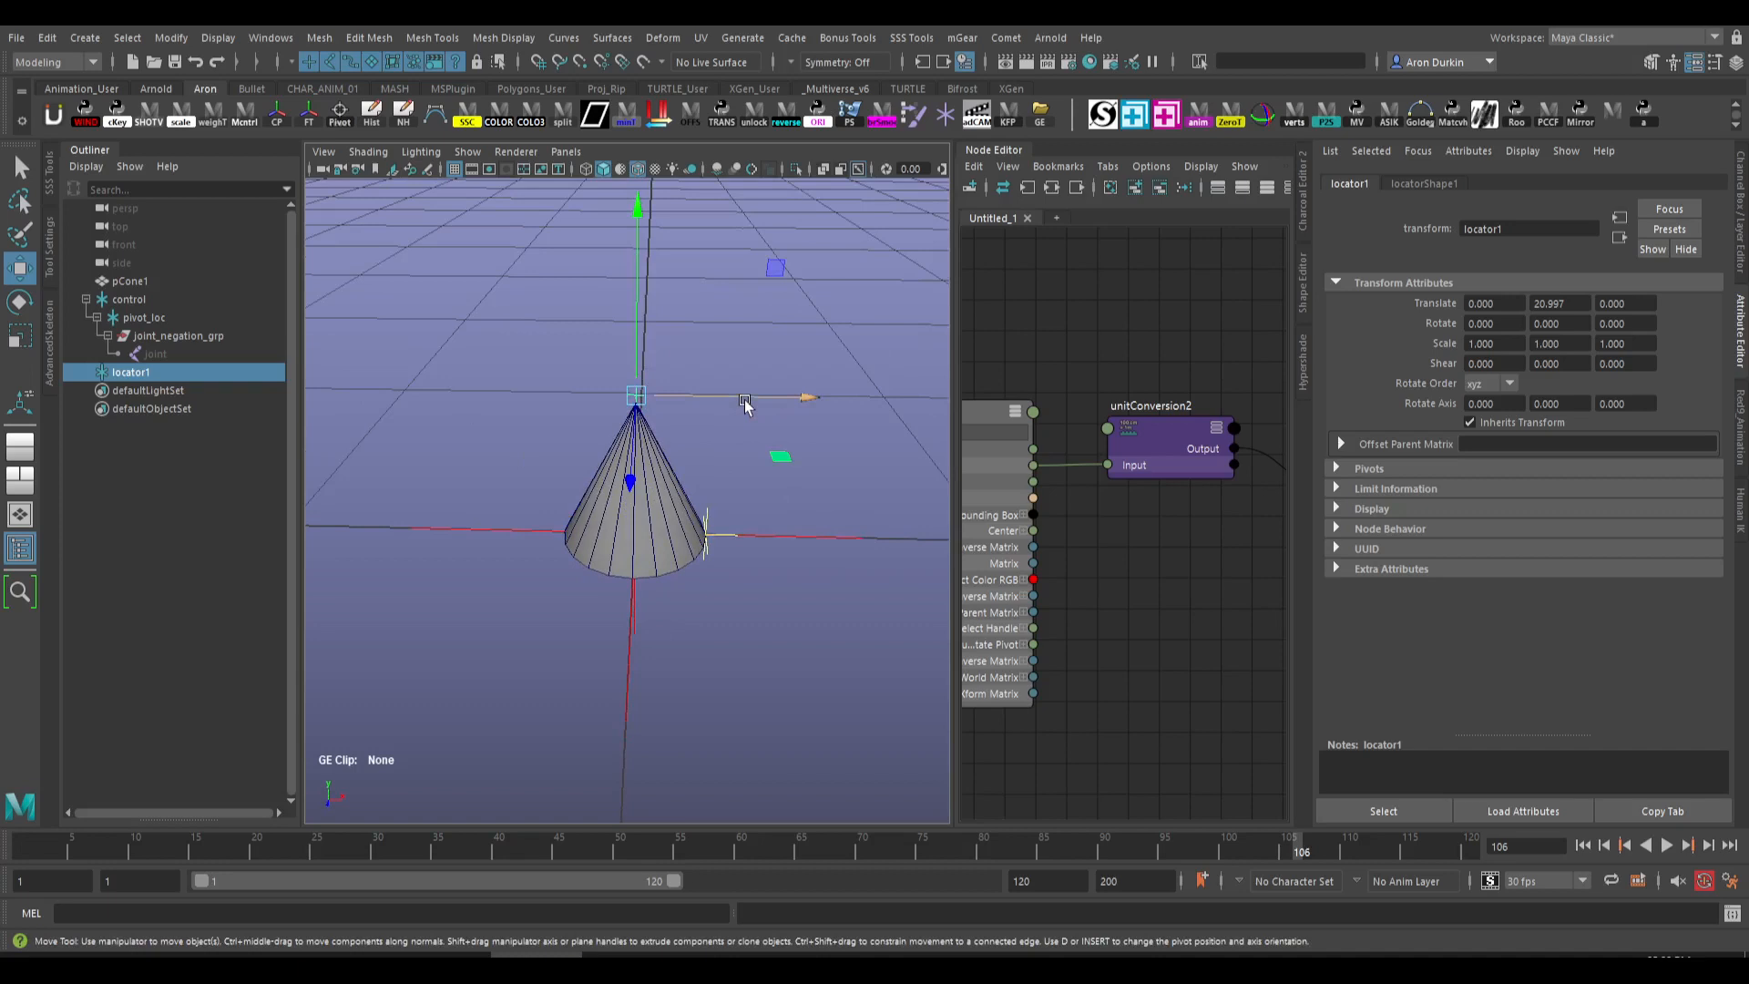
{"action": "left_click_drag", "start_coordinate": [744, 406], "coordinate": [753, 394], "text": "alt"}
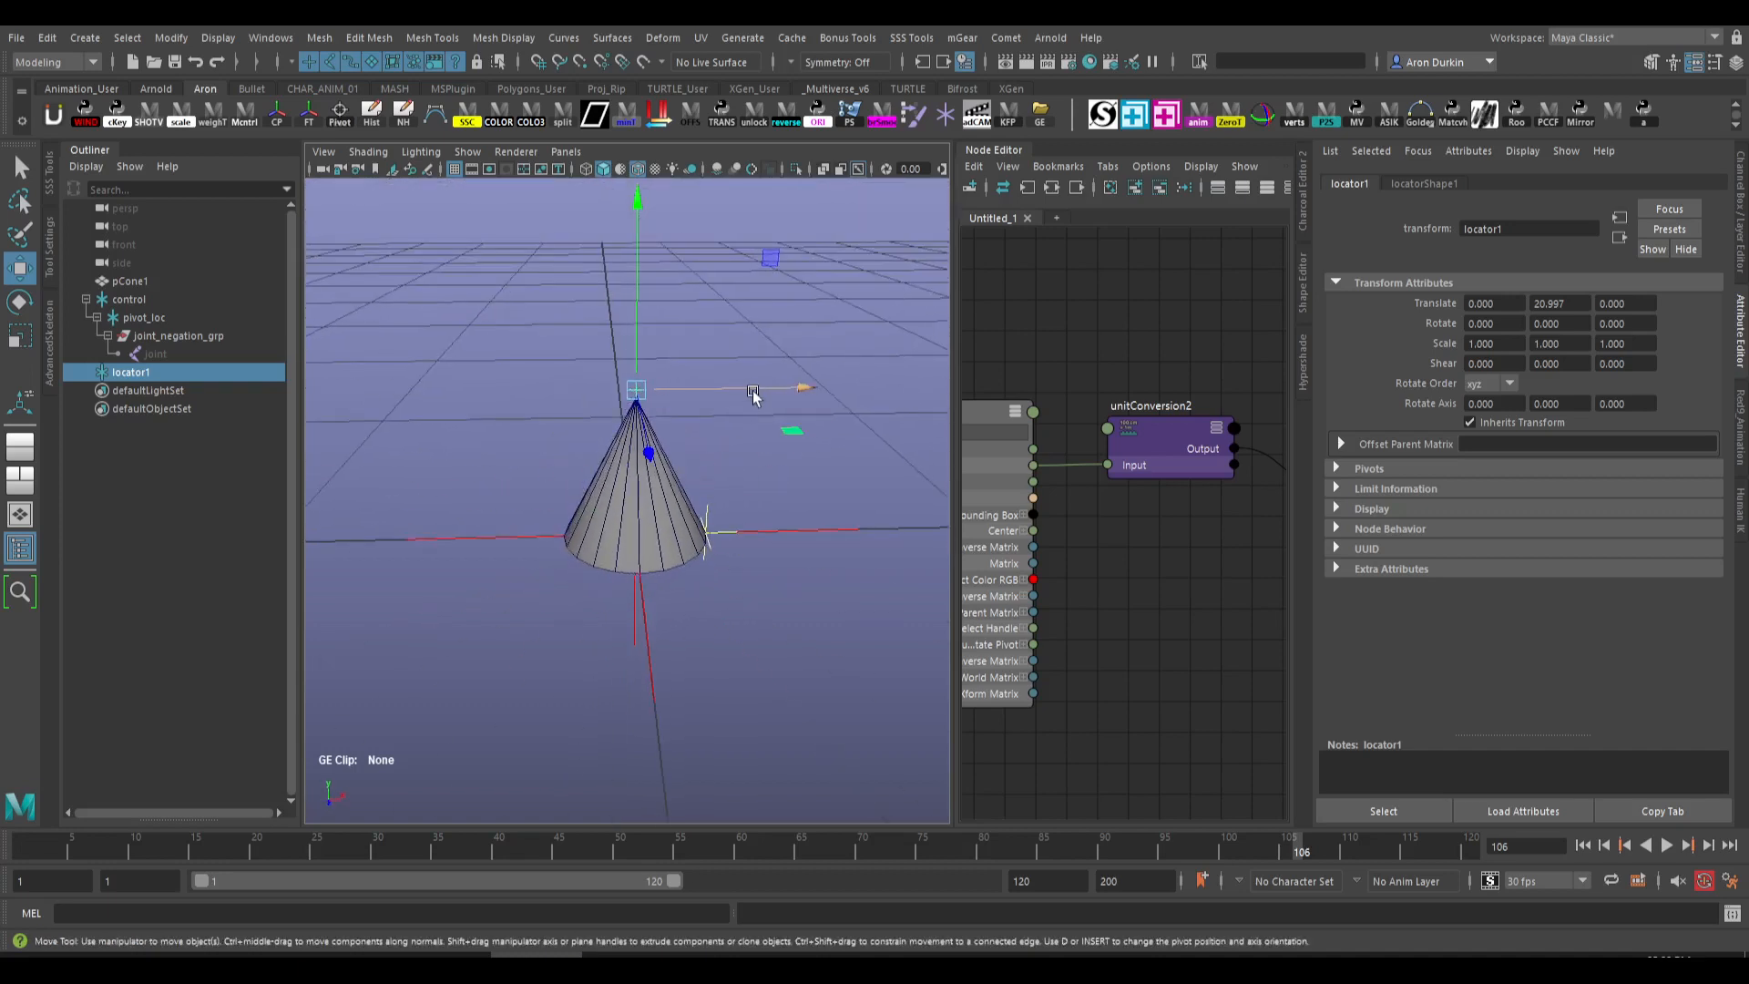
{"action": "left_click_drag", "start_coordinate": [705, 497], "coordinate": [697, 504], "text": "alt"}
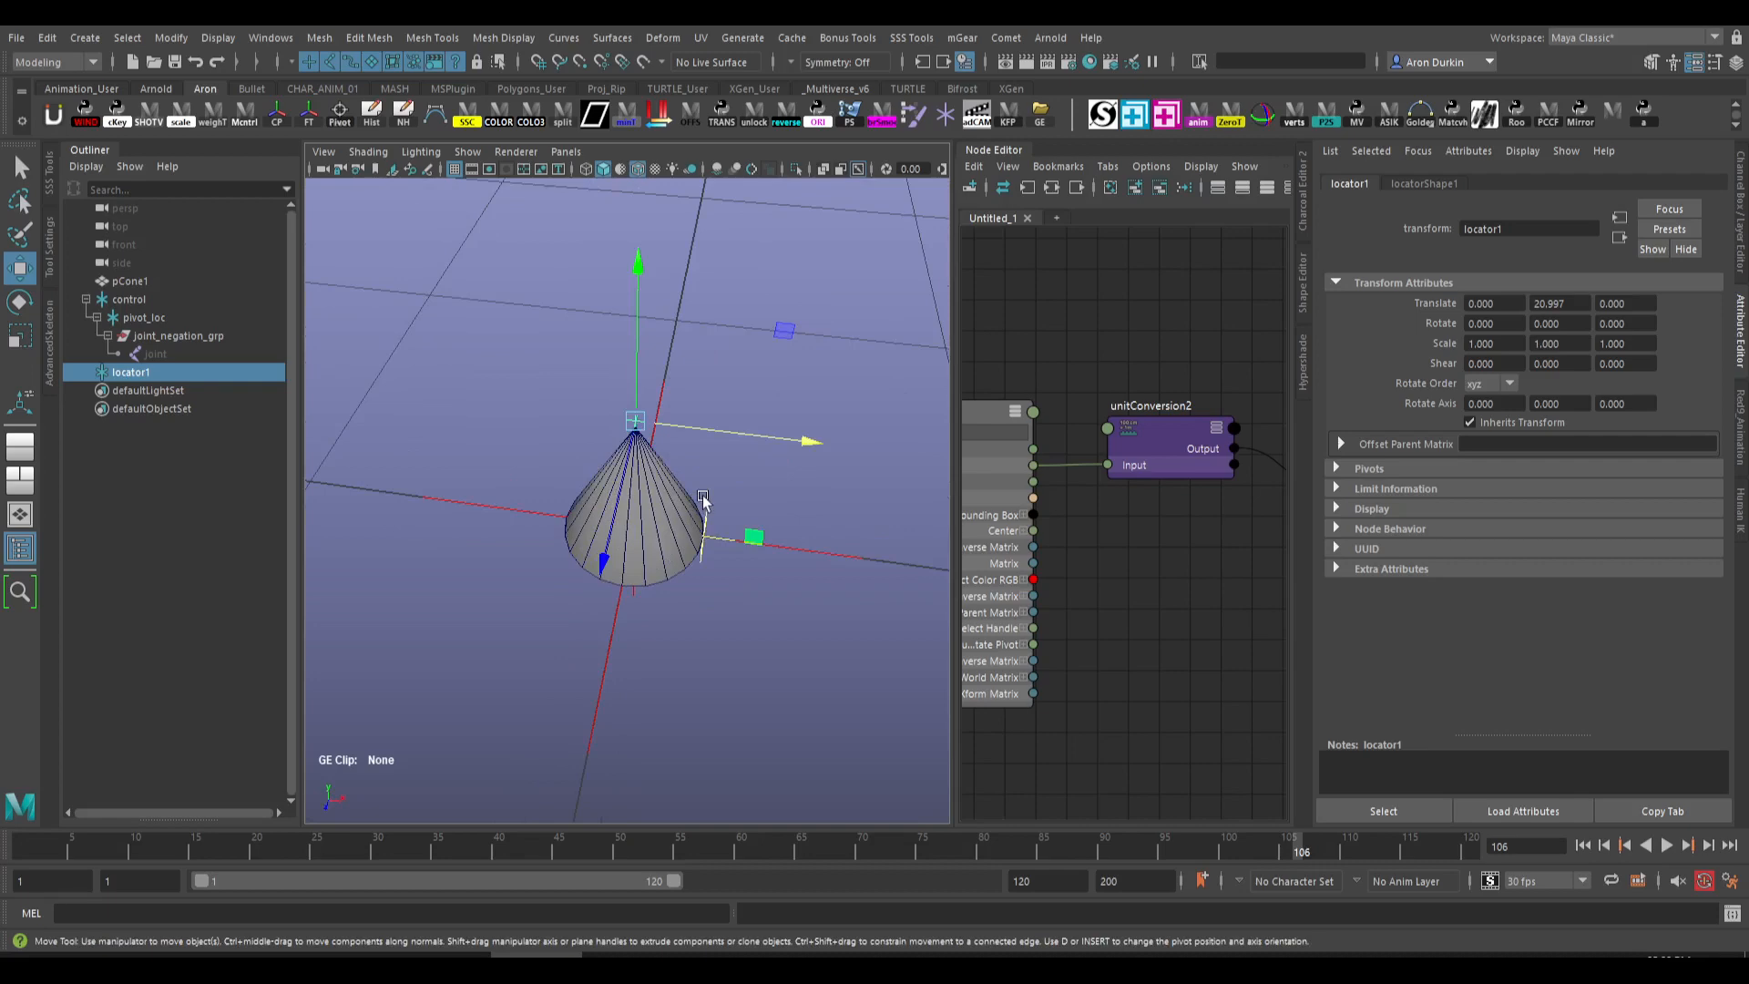